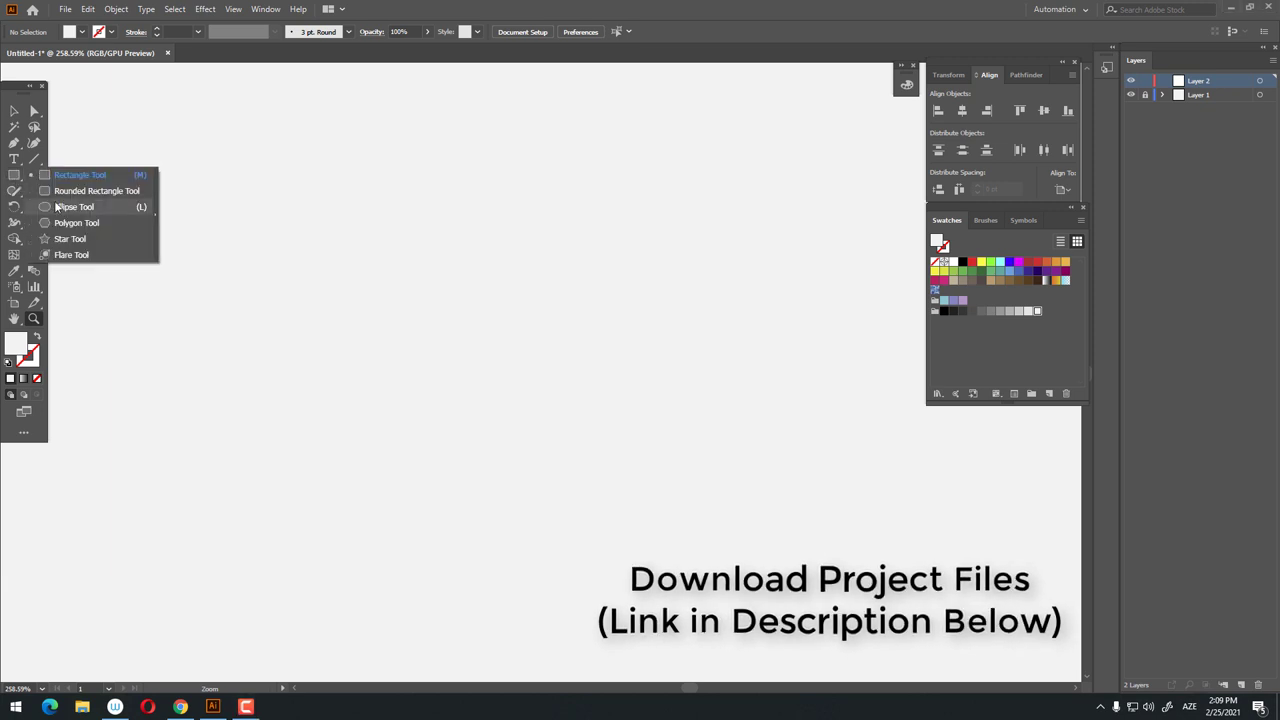
Switch to the Ellipse Tool from the shape tools flyout
left_click_drag(16, 183, 57, 202)
Set the fill to pink #ED647C and draw a circle for the body
left_click(1046, 262)
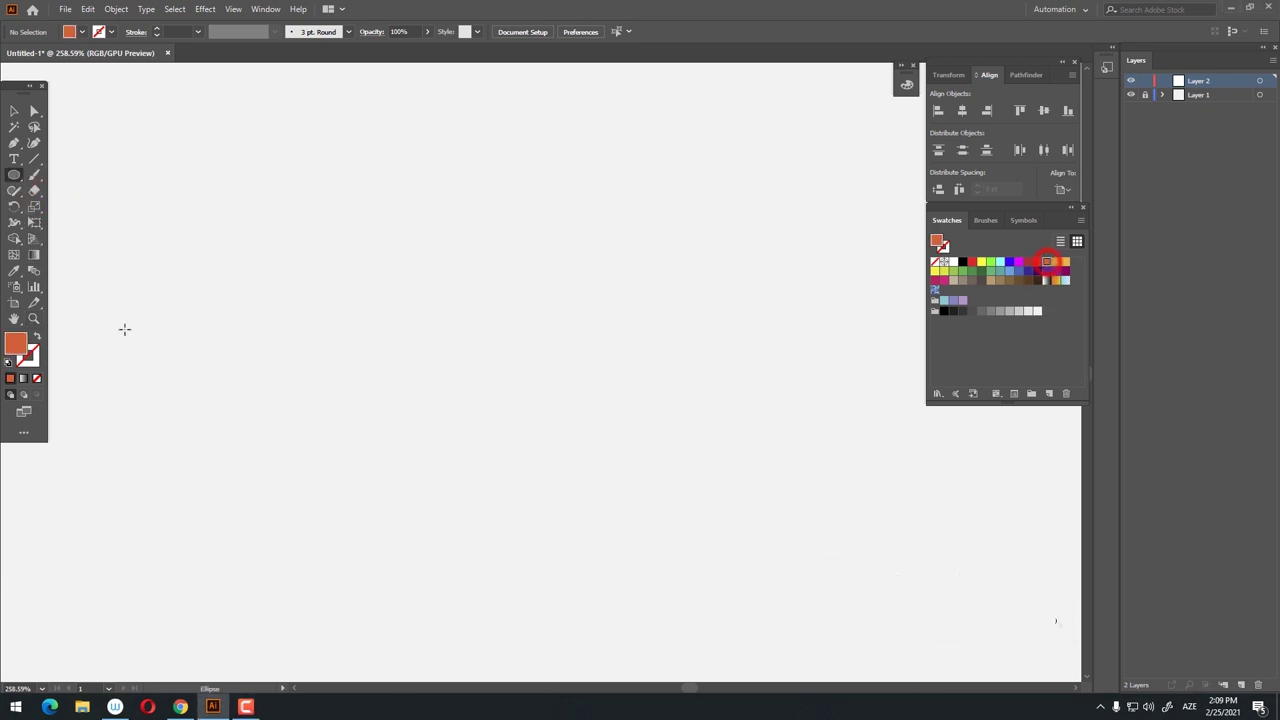
double_click(14, 348)
left_click_drag(901, 180, 903, 162)
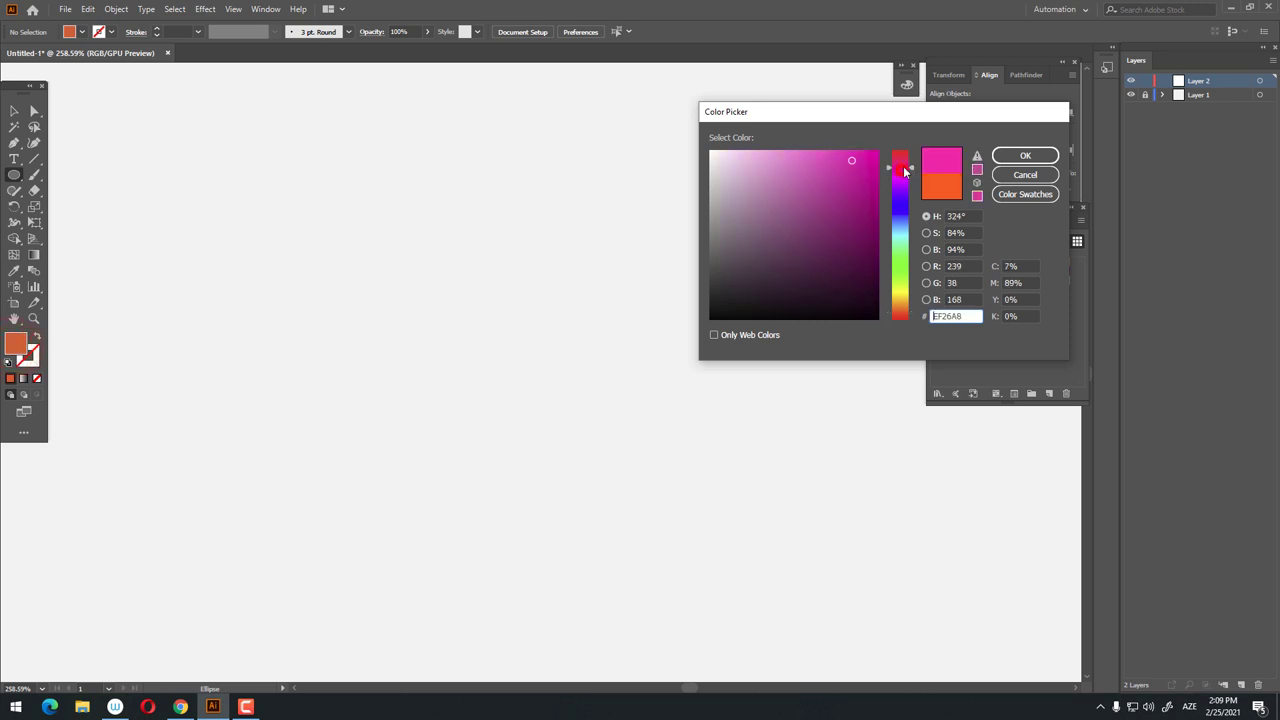
left_click(1024, 156)
left_click_drag(397, 147, 580, 330)
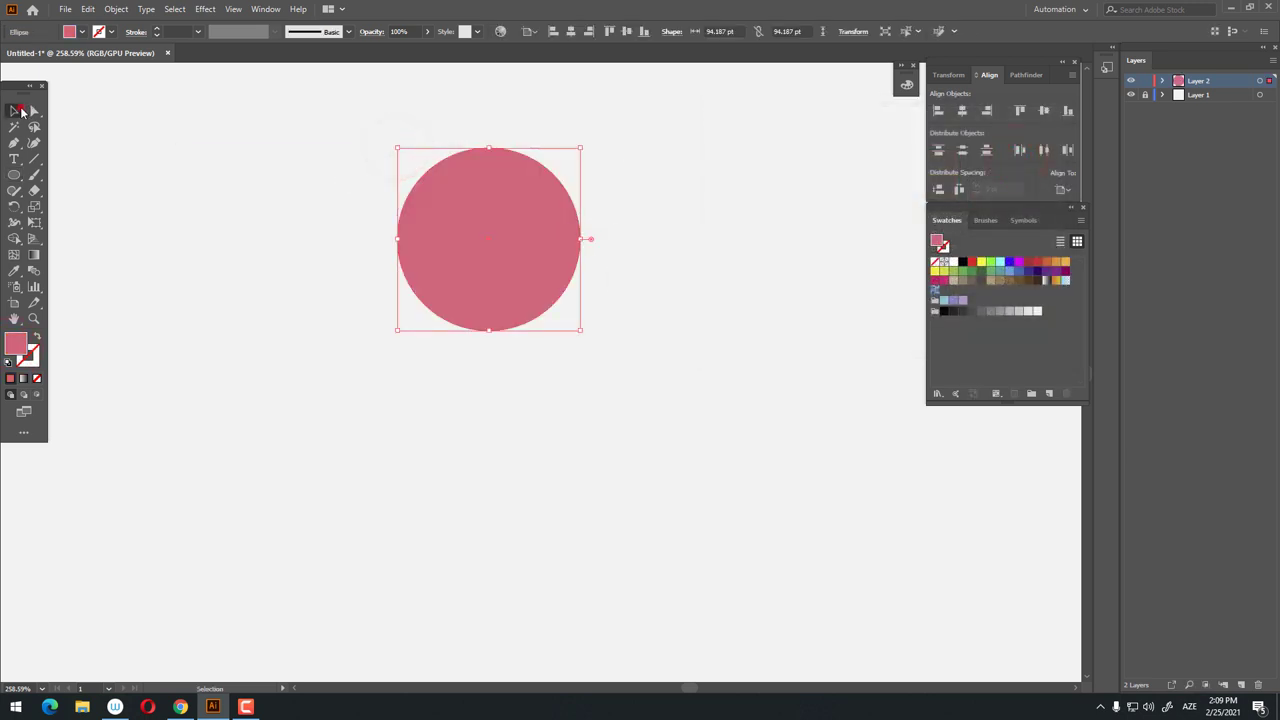
Pan and zoom the view in on the pink circle
left_click(570, 32)
left_click(627, 32)
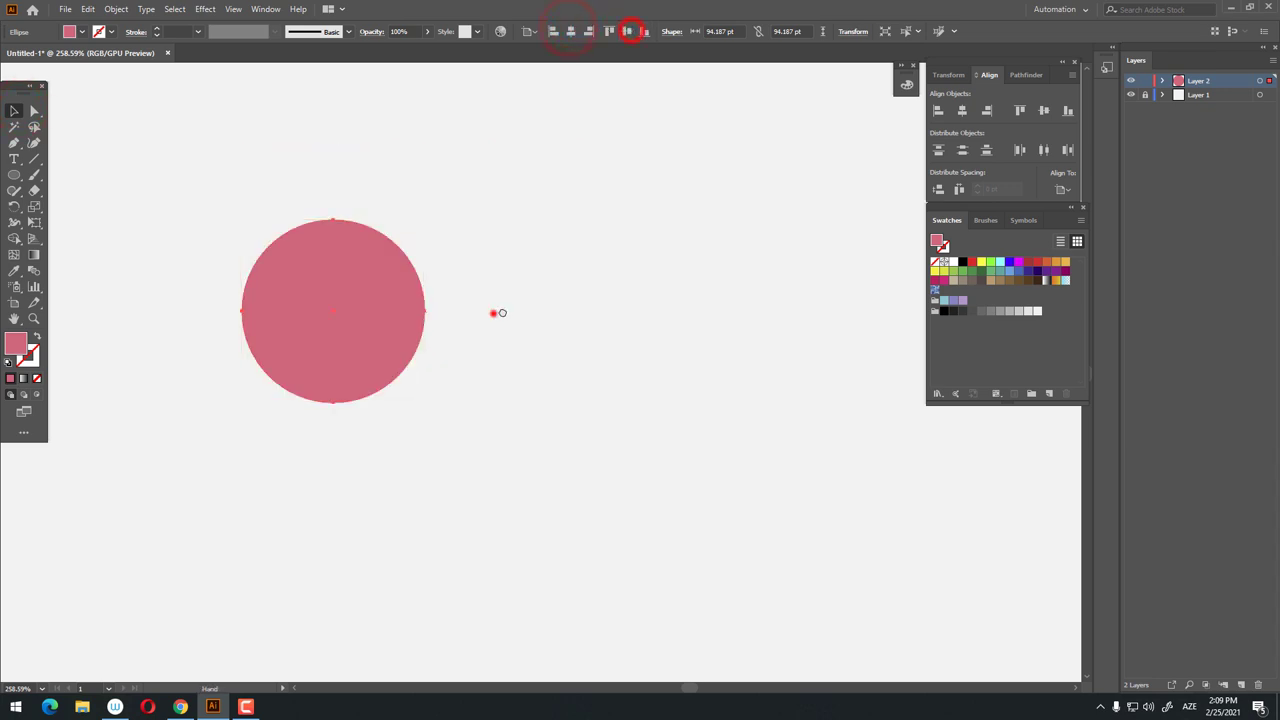
left_click_drag(300, 318, 492, 308)
key("z")
left_click(573, 310)
left_click(13, 174)
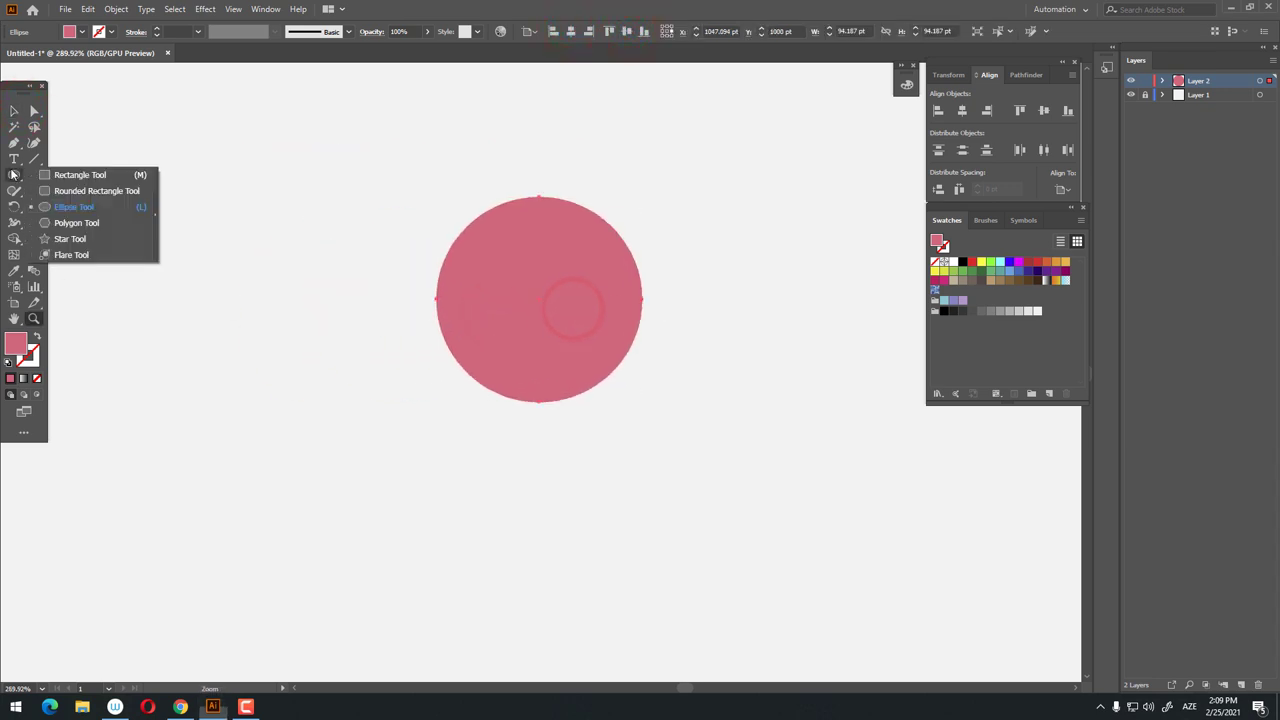
left_click(44, 176)
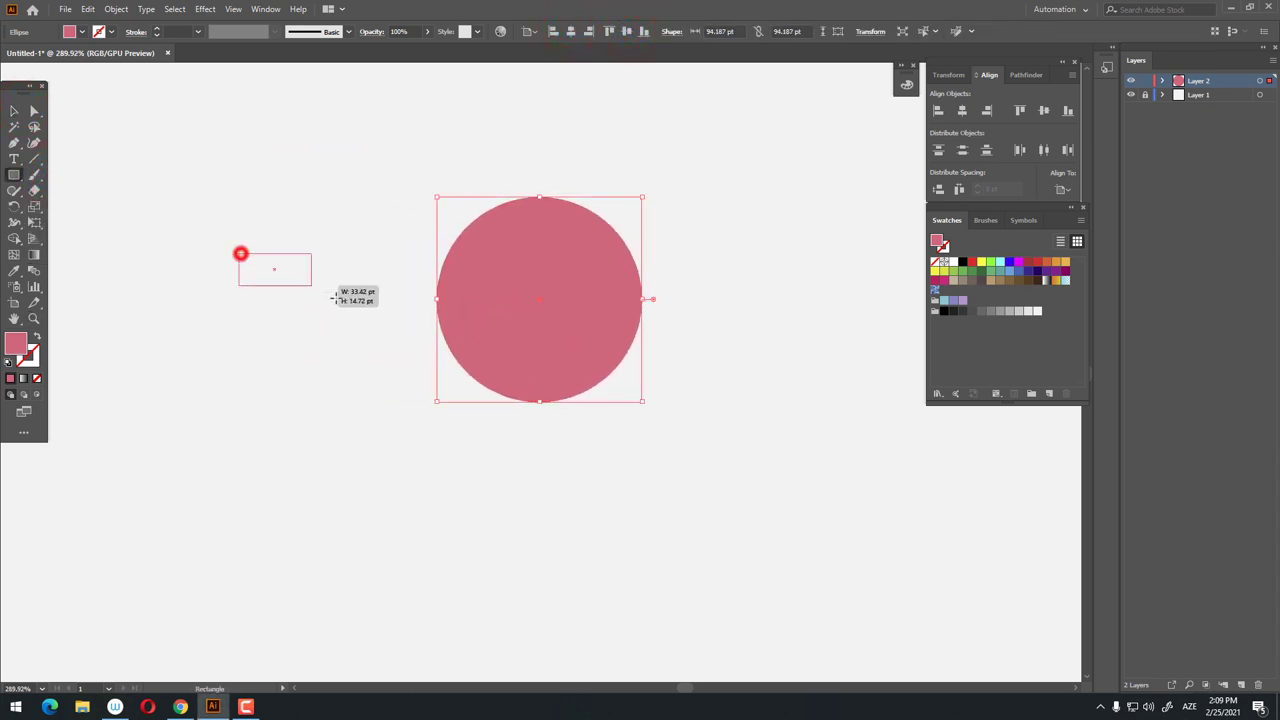
Add a dark grey bar behind the pink circle, vertically centred on it
left_click_drag(333, 297, 511, 367)
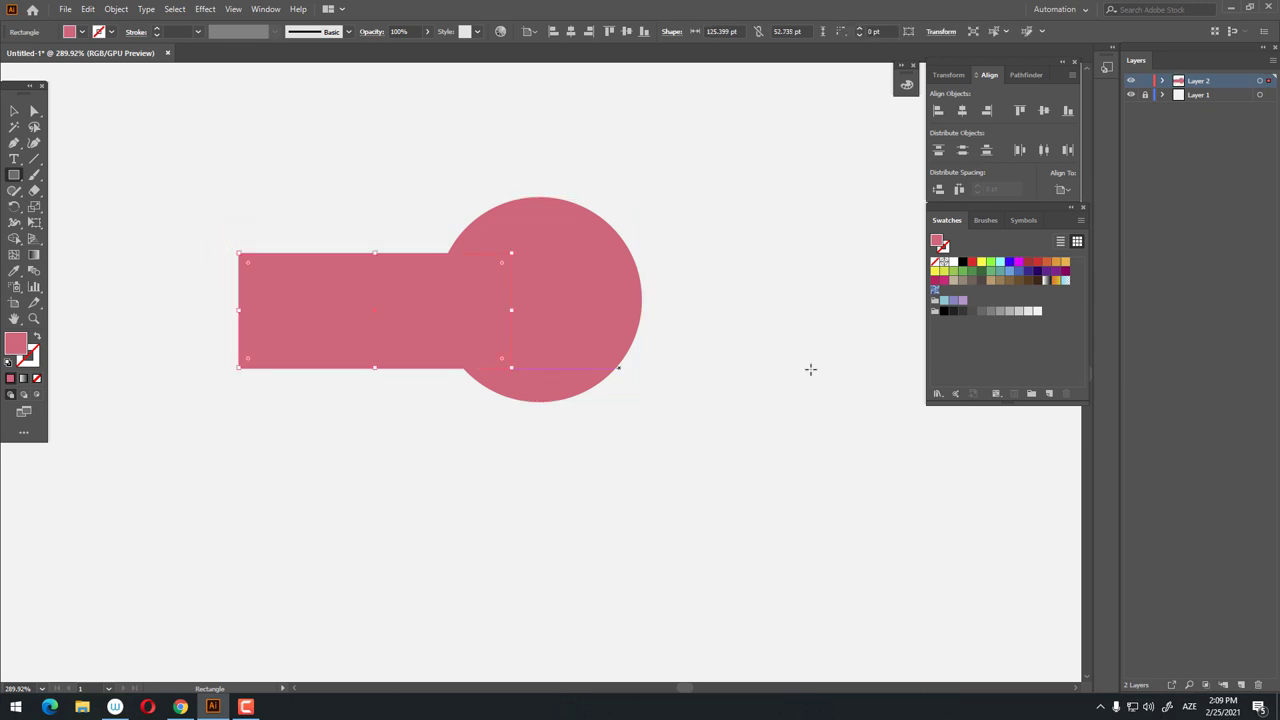
left_click(972, 310)
right_click(308, 288)
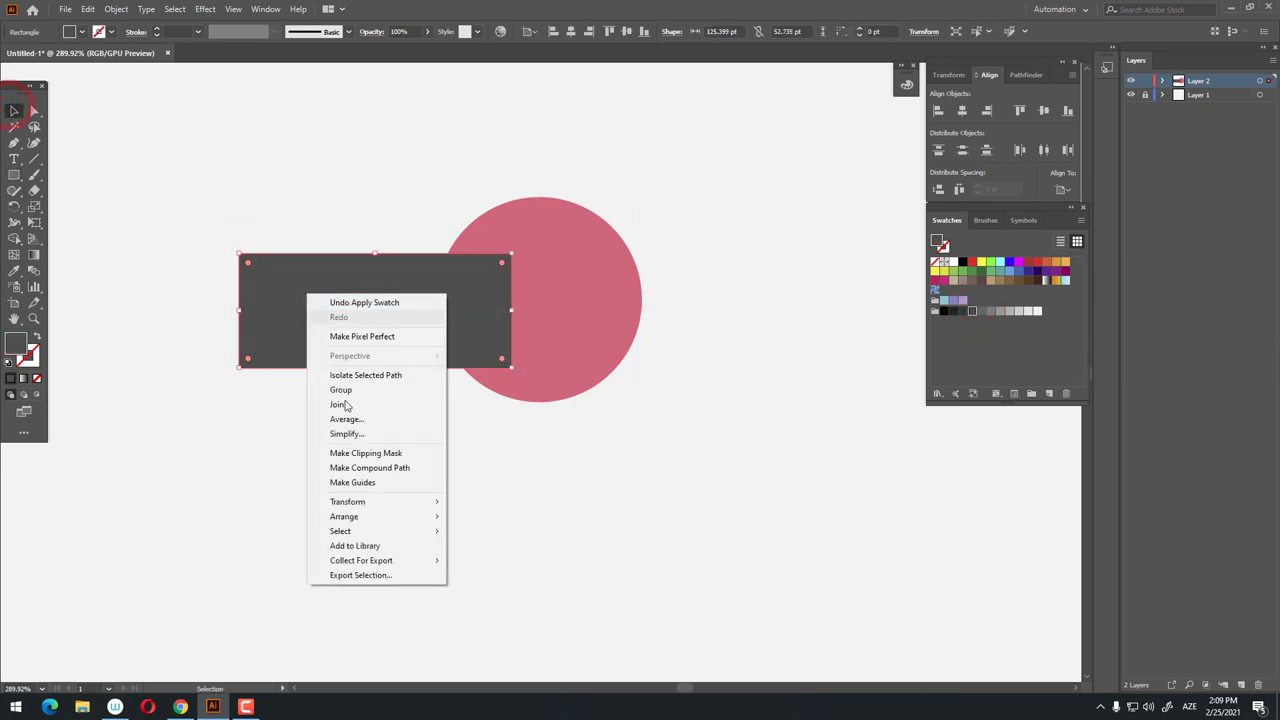
left_click(530, 559)
left_click_drag(629, 488, 330, 230)
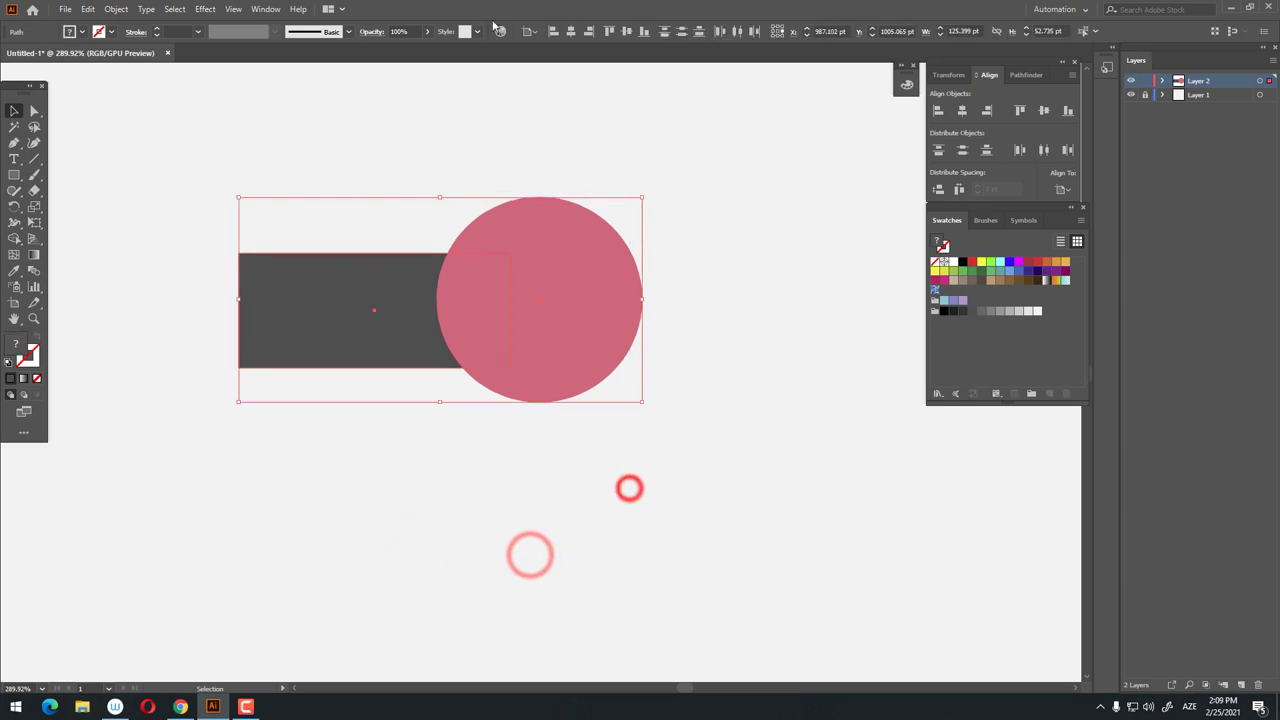
left_click(627, 32)
left_click(729, 323)
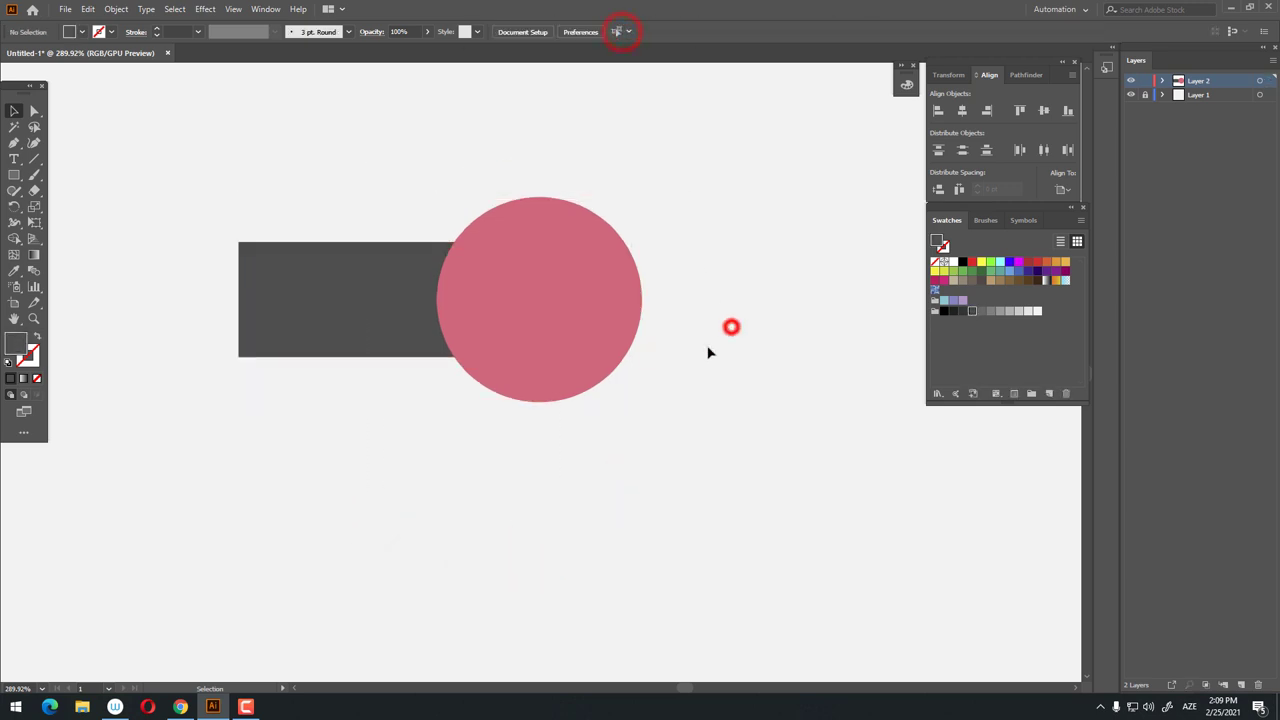
Paste a lighter grey half-height copy over the bar's bottom half and round the bar's top-left corner
left_click(332, 304)
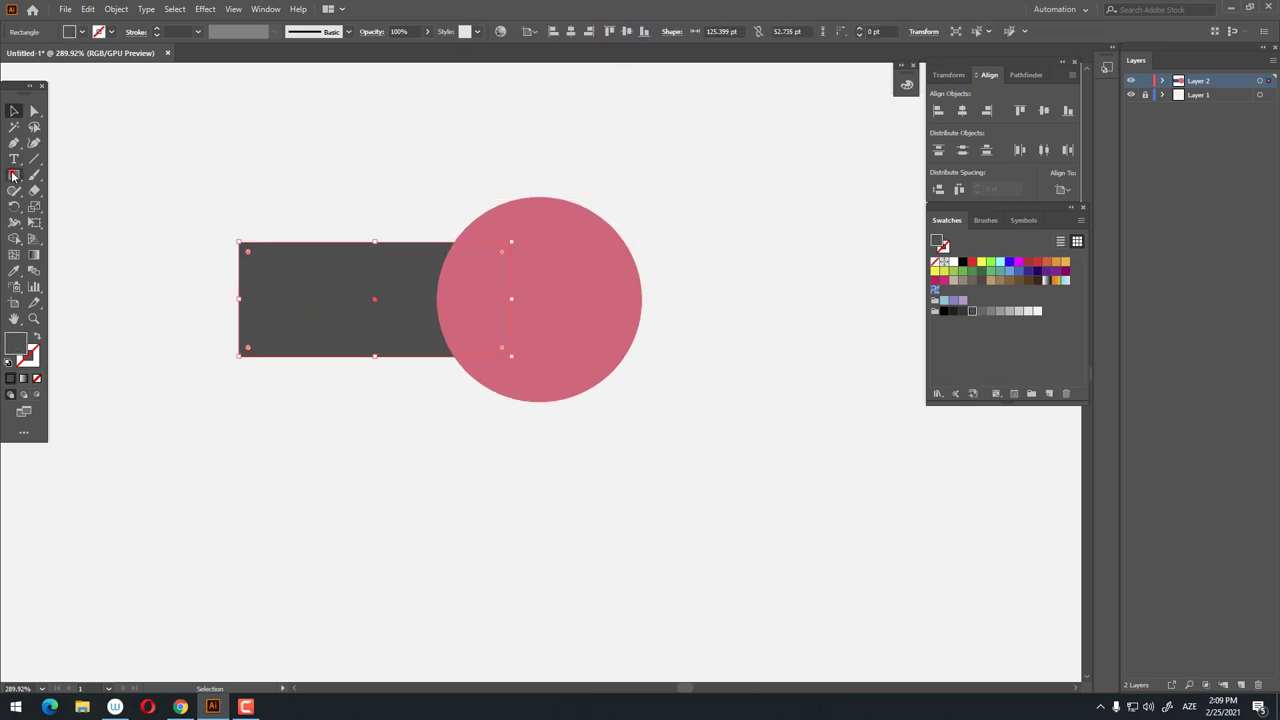
left_click(82, 124)
left_click(294, 311)
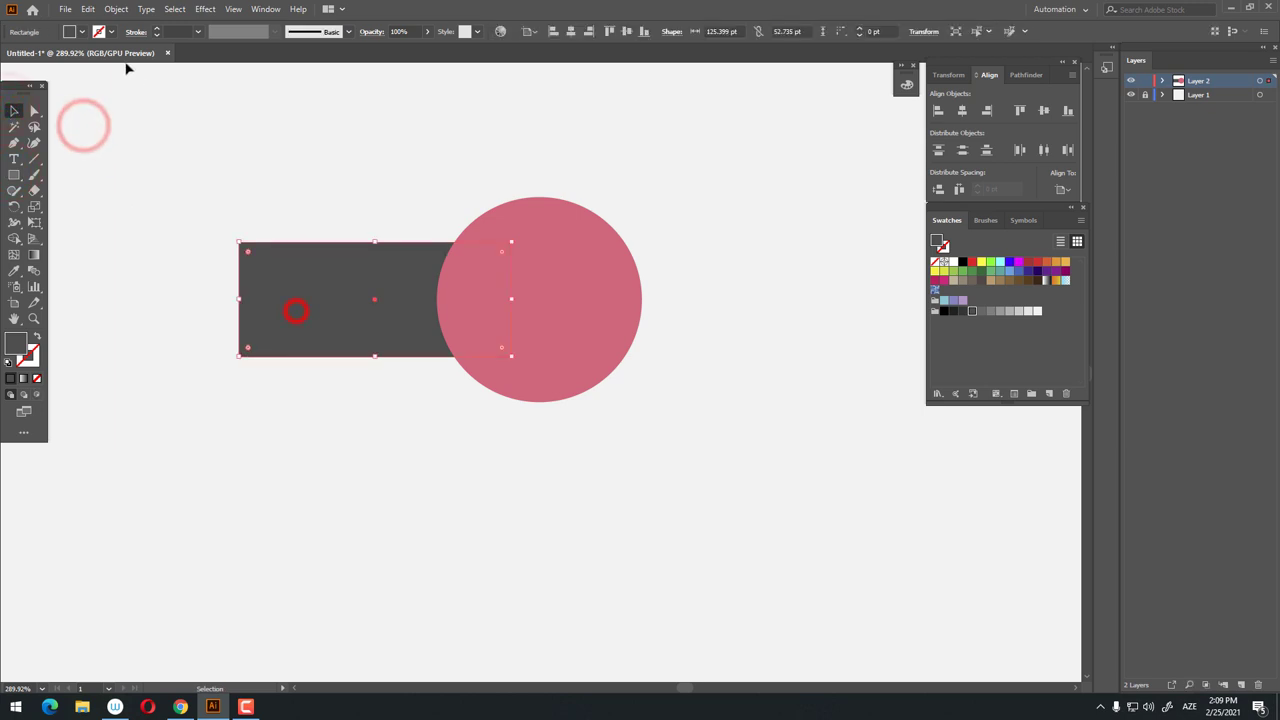
left_click(88, 9)
left_click(108, 73)
left_click(88, 9)
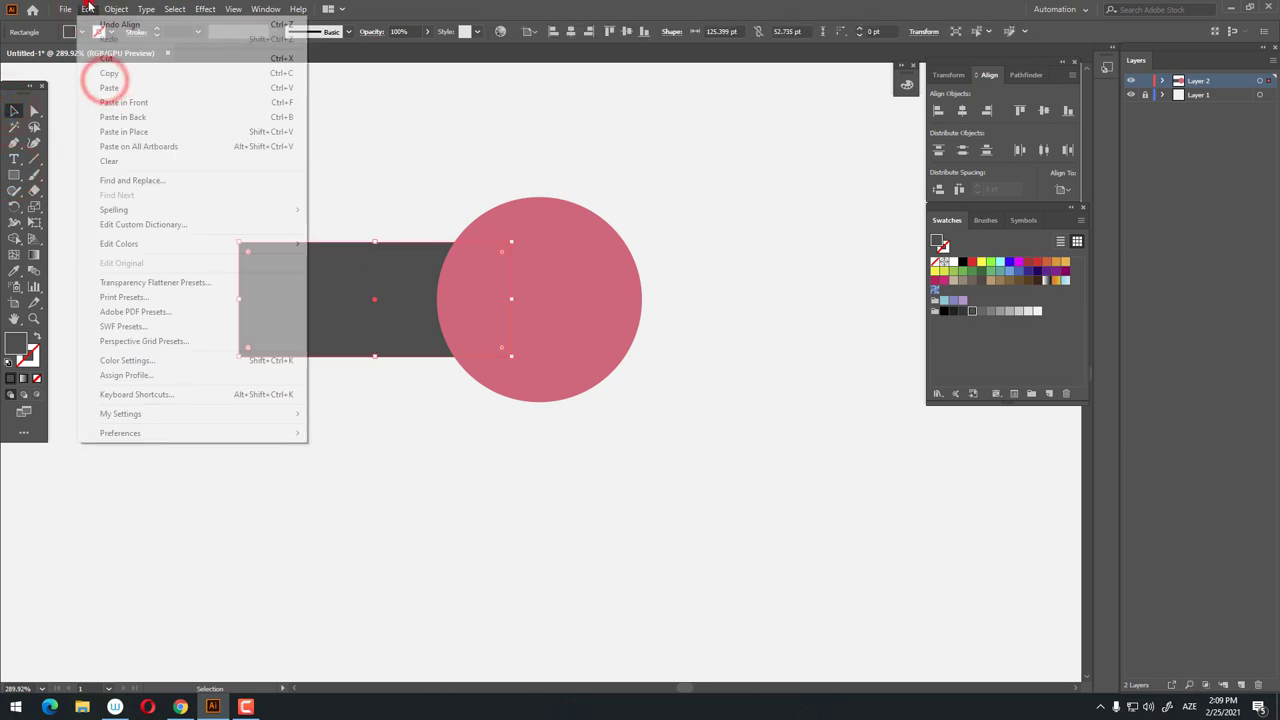
left_click(129, 103)
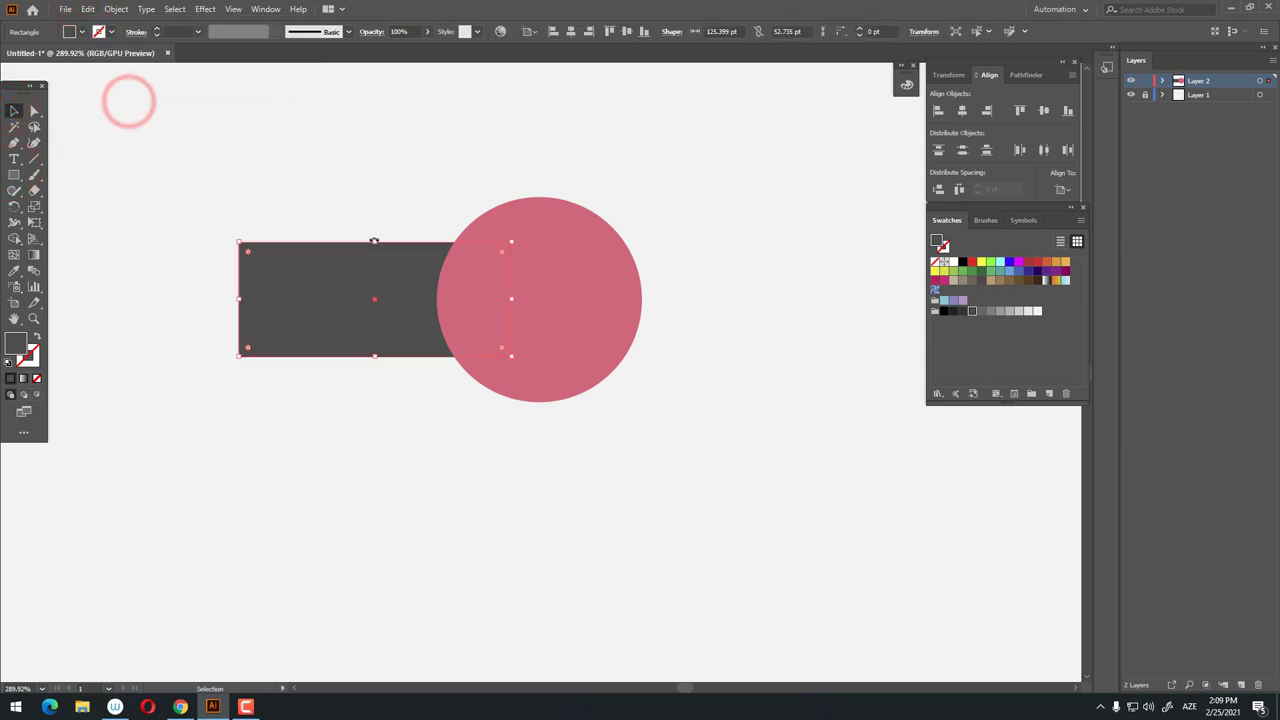
left_click_drag(374, 241, 379, 301)
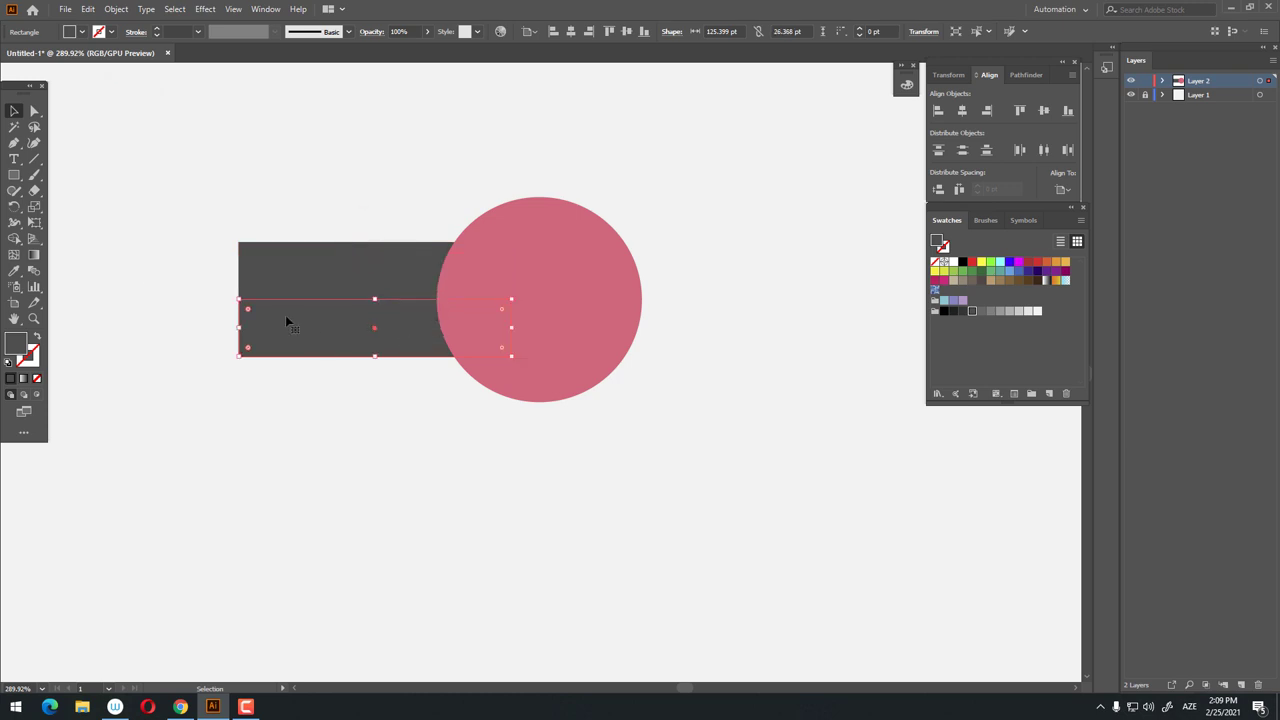
left_click(981, 311)
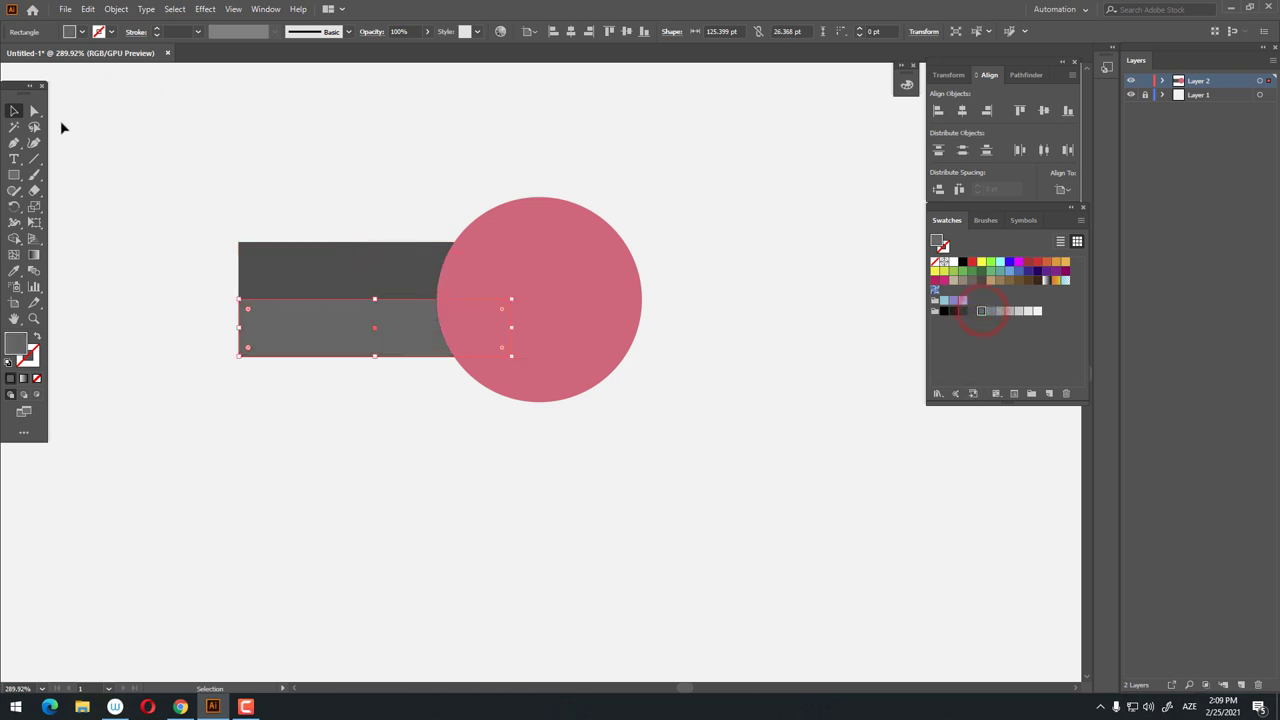
left_click(35, 111)
left_click_drag(229, 226, 284, 322)
Round the lower grey band's top-left corner to match the upper one
left_click(284, 322)
left_click(237, 299)
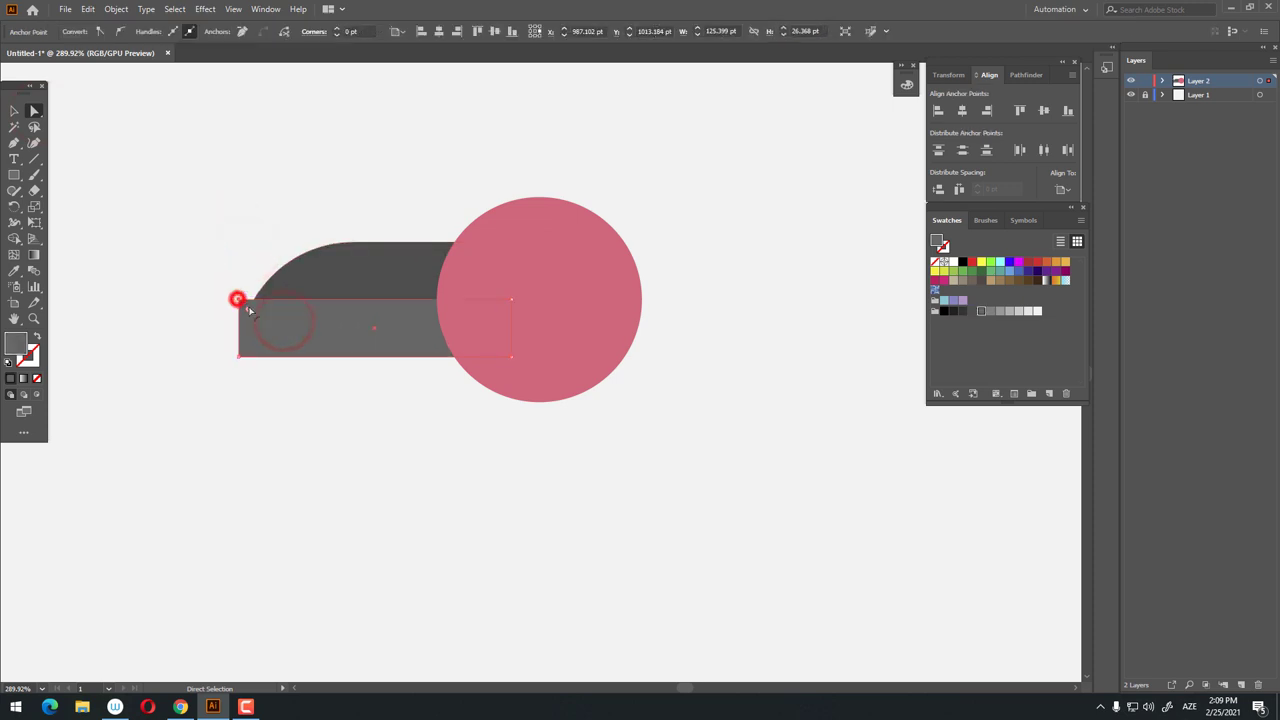
left_click(380, 420)
key("z")
left_click_drag(380, 420, 369, 420)
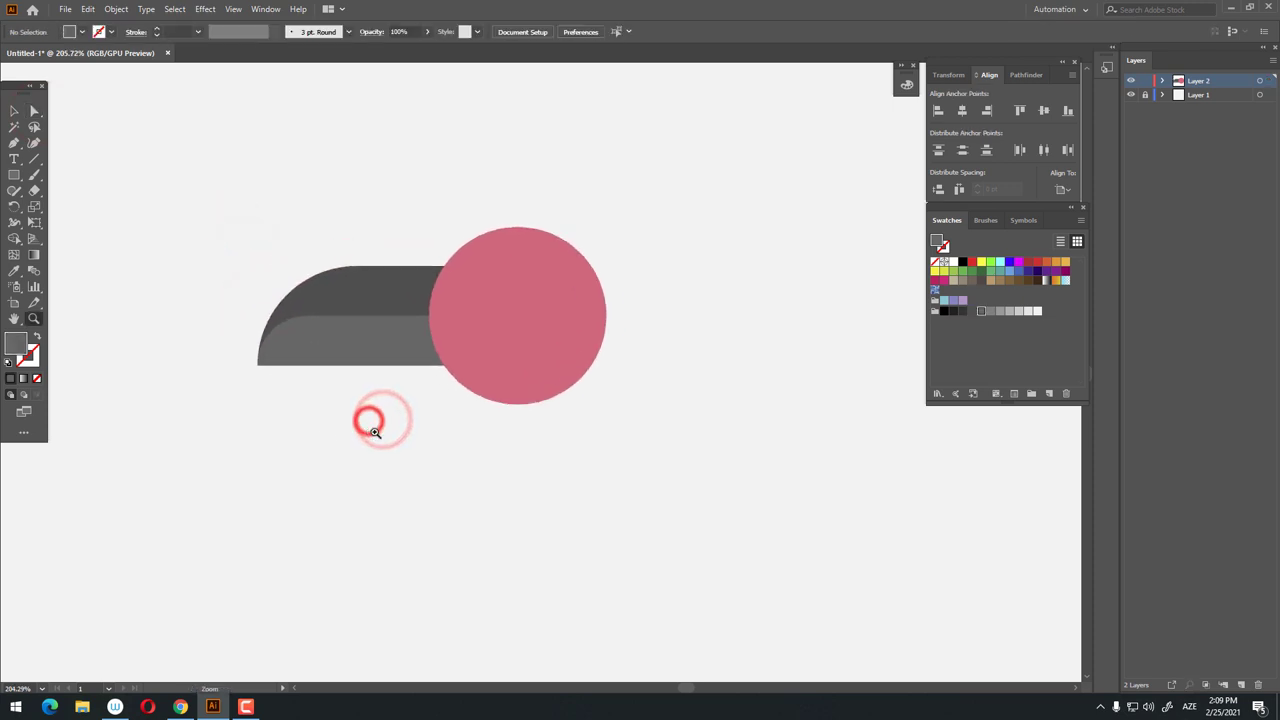
Recolour the lower band lighter grey and the upper band darker grey
left_click(346, 342)
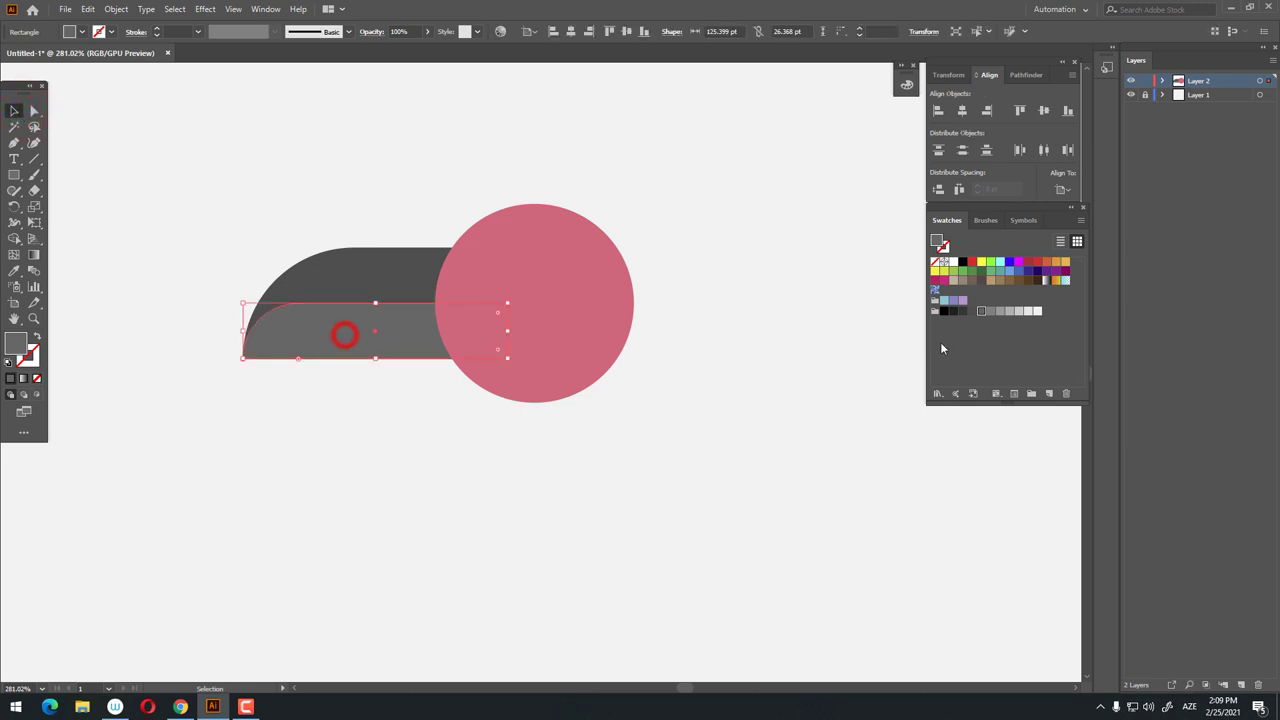
left_click(988, 311)
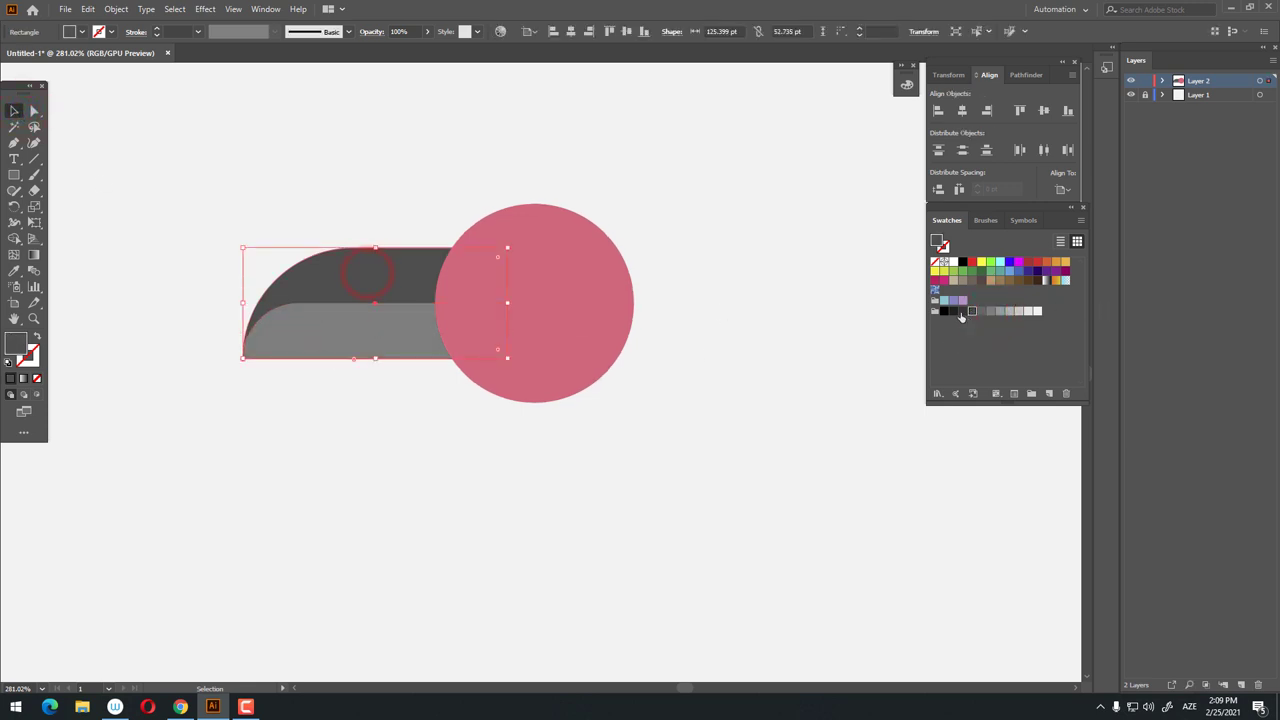
left_click(960, 313)
Draw a small 55.627 pt circle over the body's left edge
left_click(551, 423)
key("z")
left_click_drag(451, 449, 331, 463)
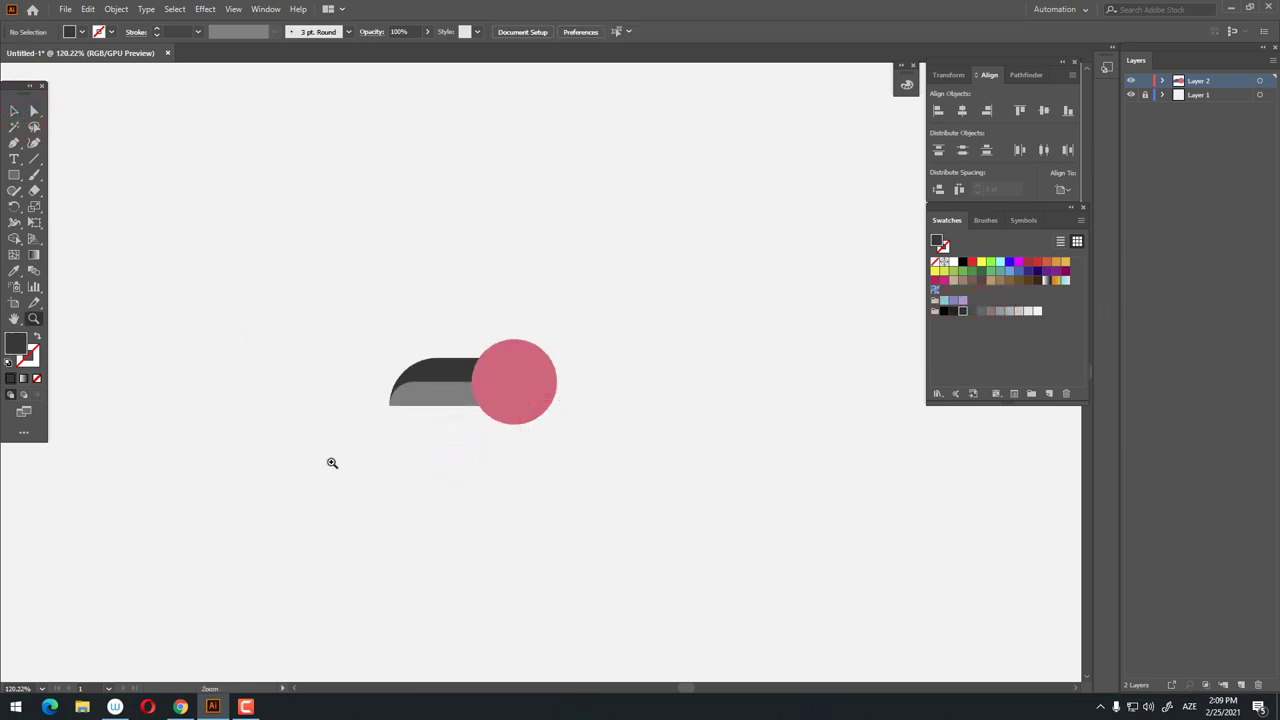
left_click_drag(486, 409, 660, 454)
left_click_drag(506, 449, 520, 455)
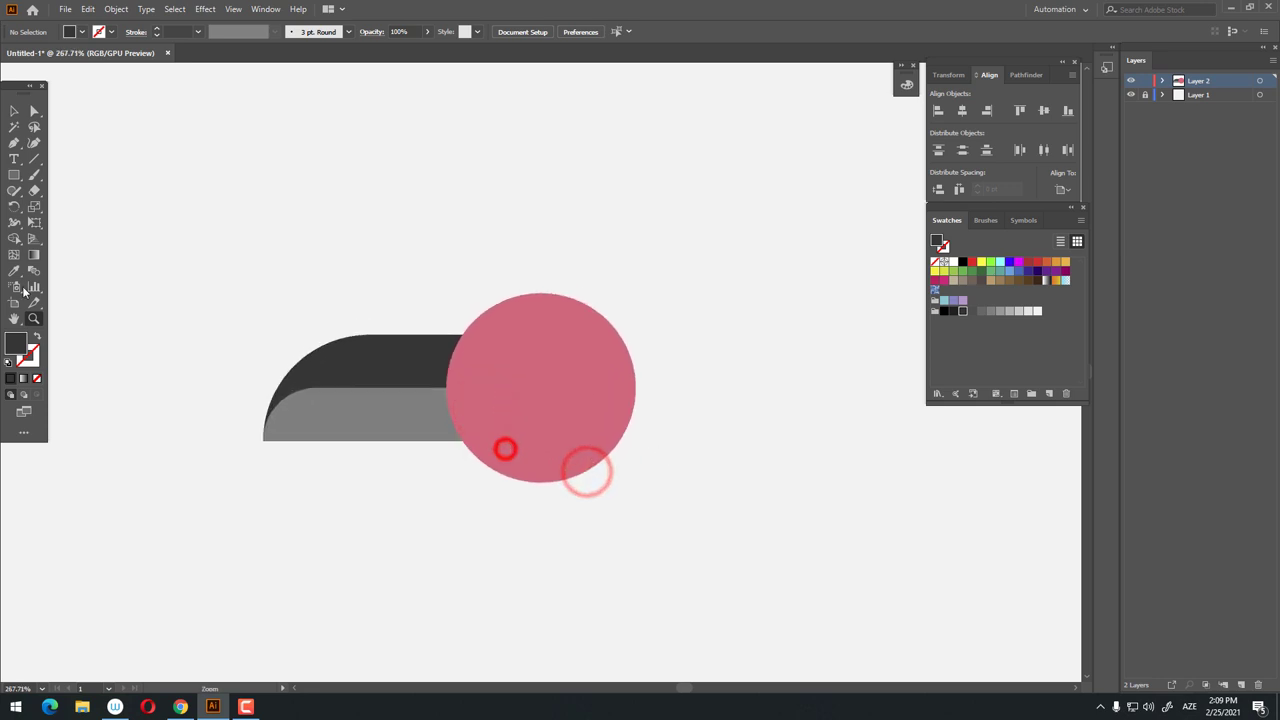
left_click_drag(17, 185, 54, 205)
left_click_drag(430, 335, 527, 375)
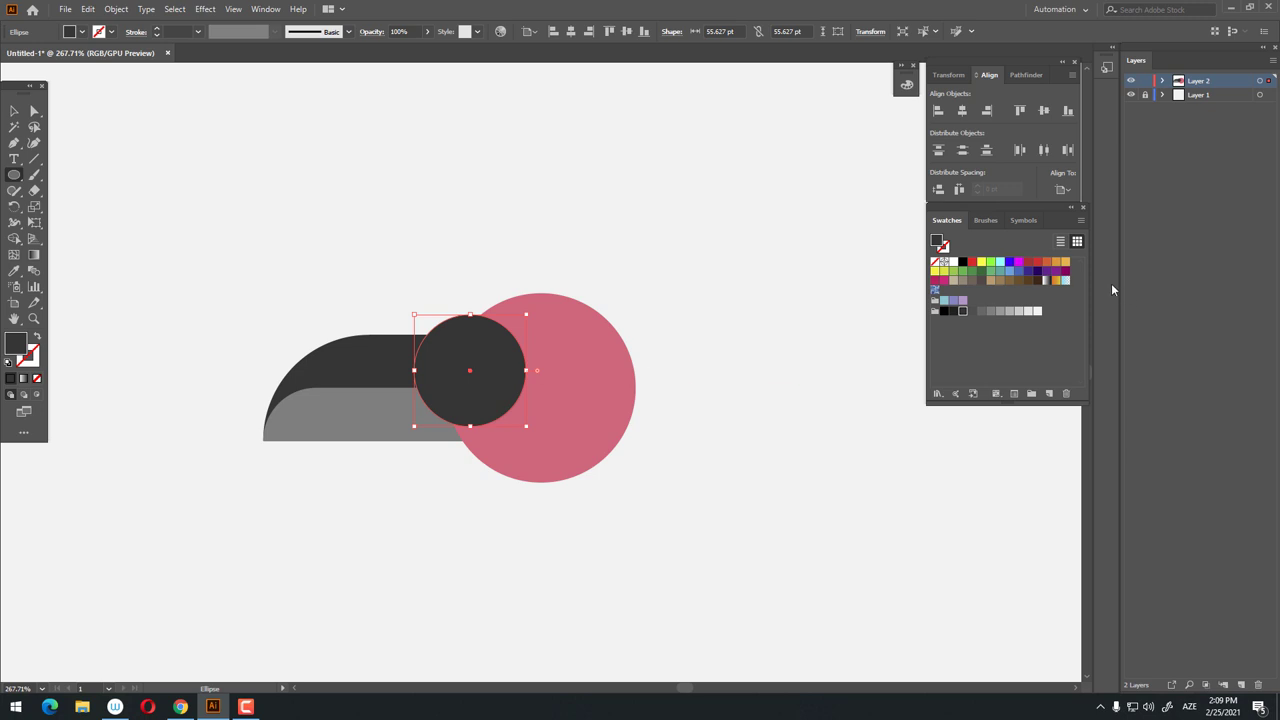
Fill the small 55.627 pt eye circle with a tan light-orange colour
left_click(1065, 267)
key("z")
left_click(647, 283)
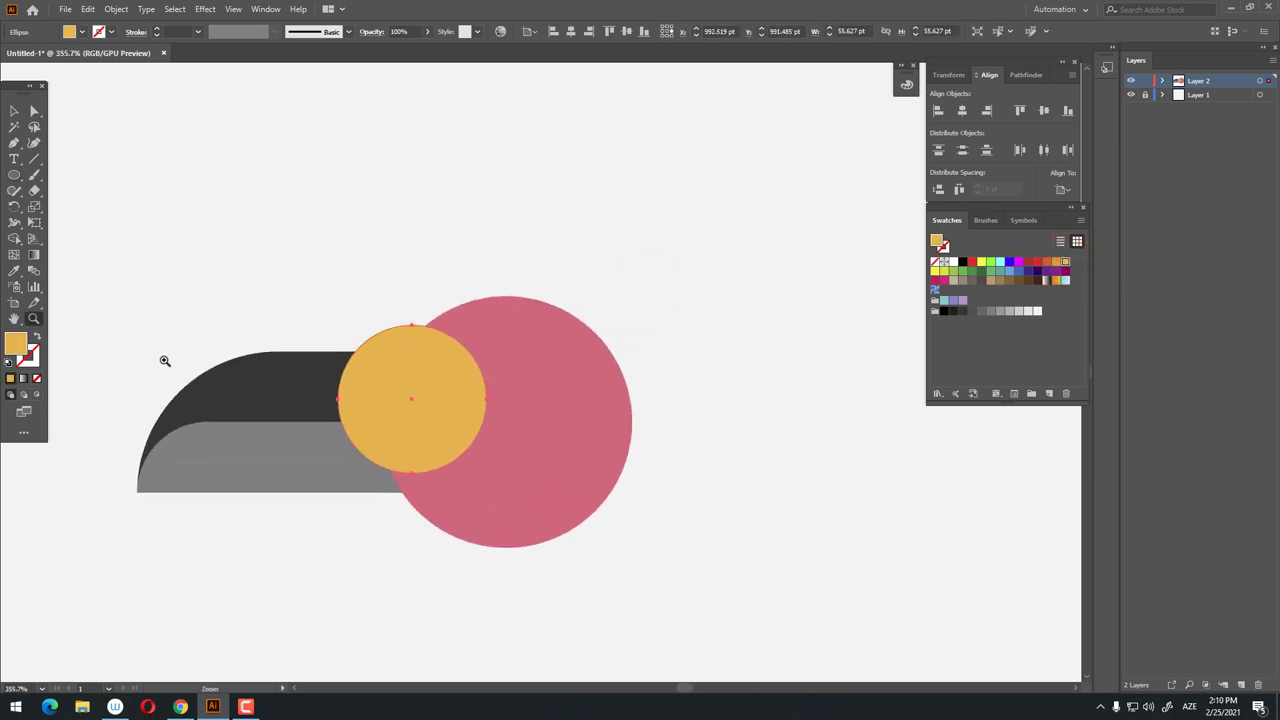
left_click(933, 270)
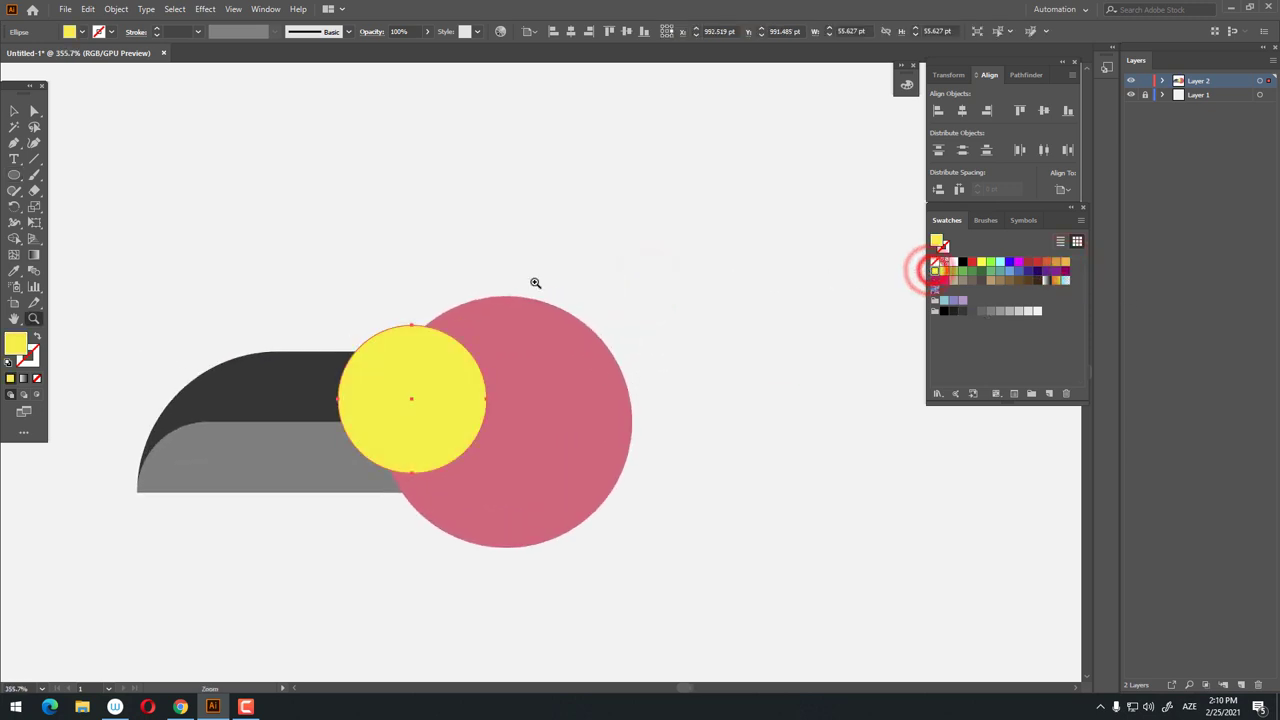
left_click(1064, 262)
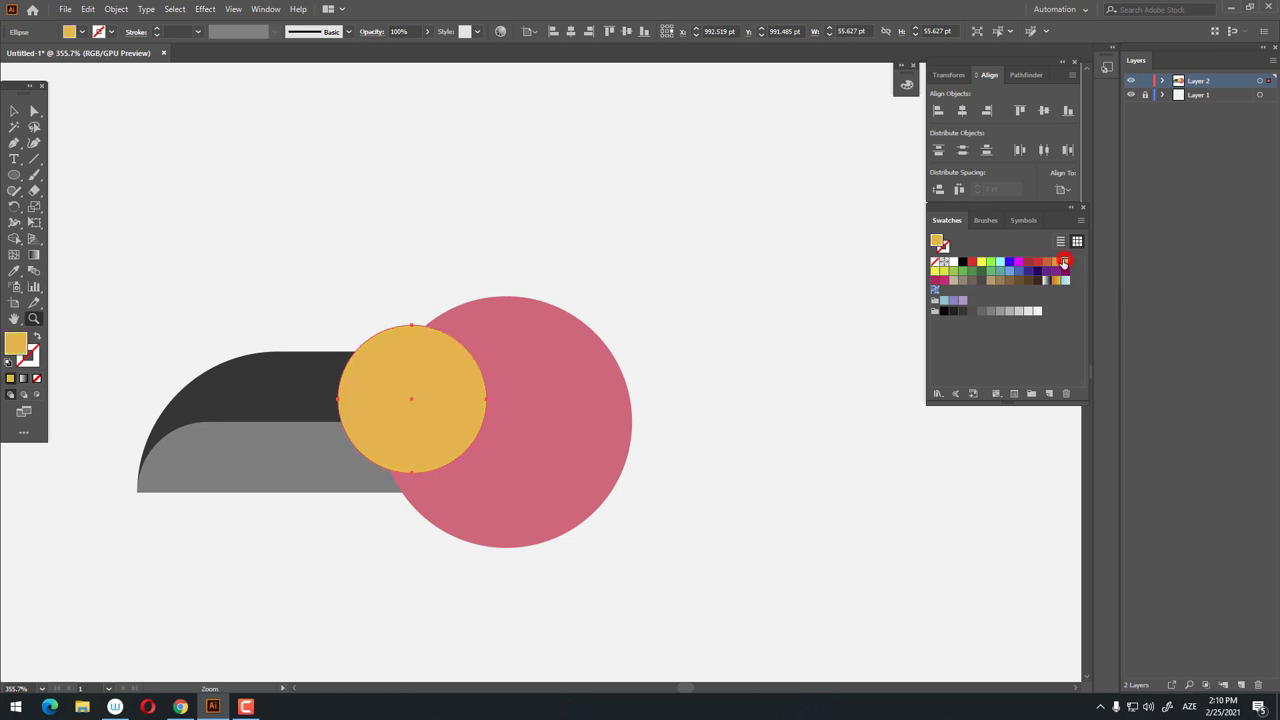
double_click(16, 341)
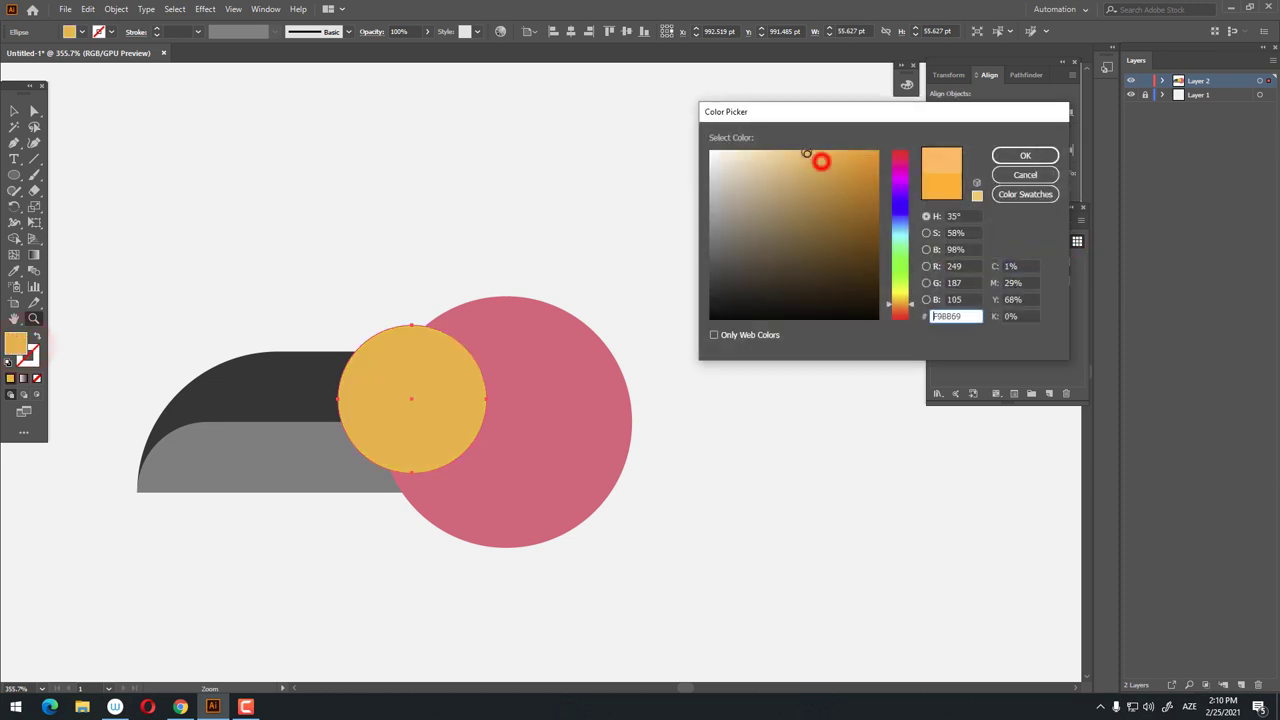
left_click(1054, 160)
left_click(577, 294, "alt")
left_click_drag(524, 396, 510, 332)
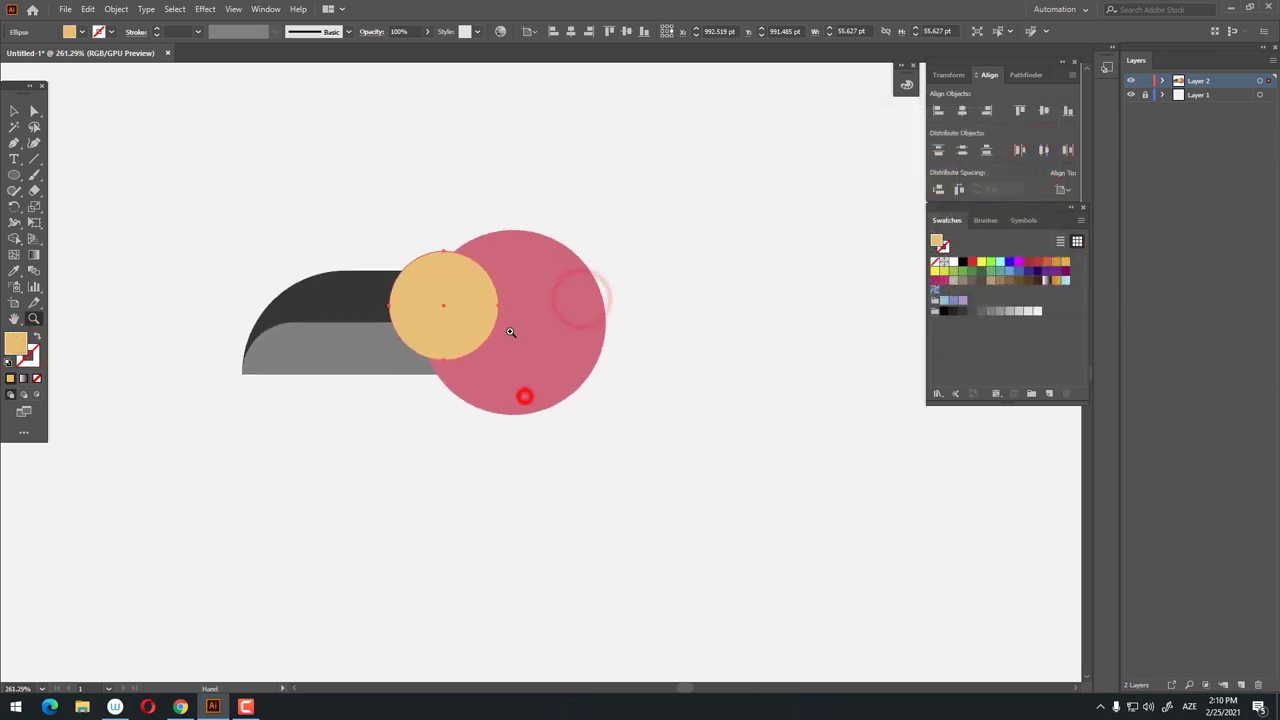
left_click(396, 281)
left_click(20, 110)
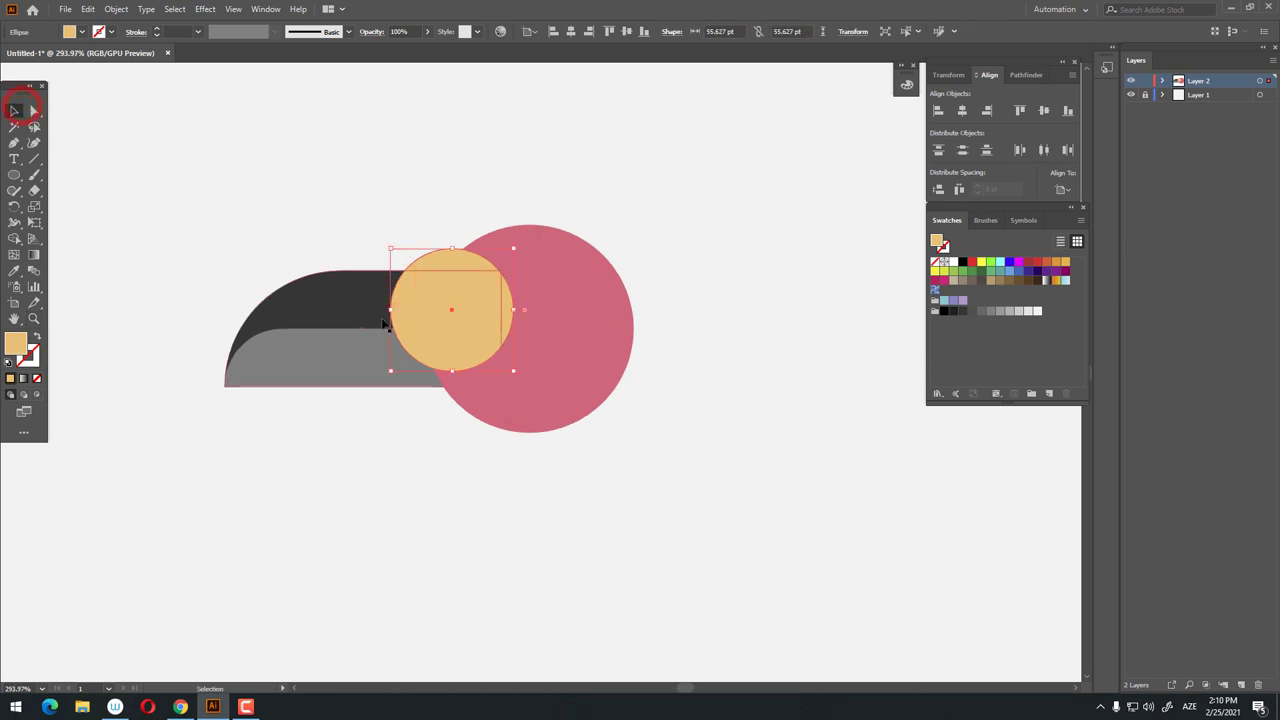
Paste a copy of the eye in front, shrink it and fill it dark grey as an 18.894 pt pupil
left_click(88, 9)
left_click(118, 71)
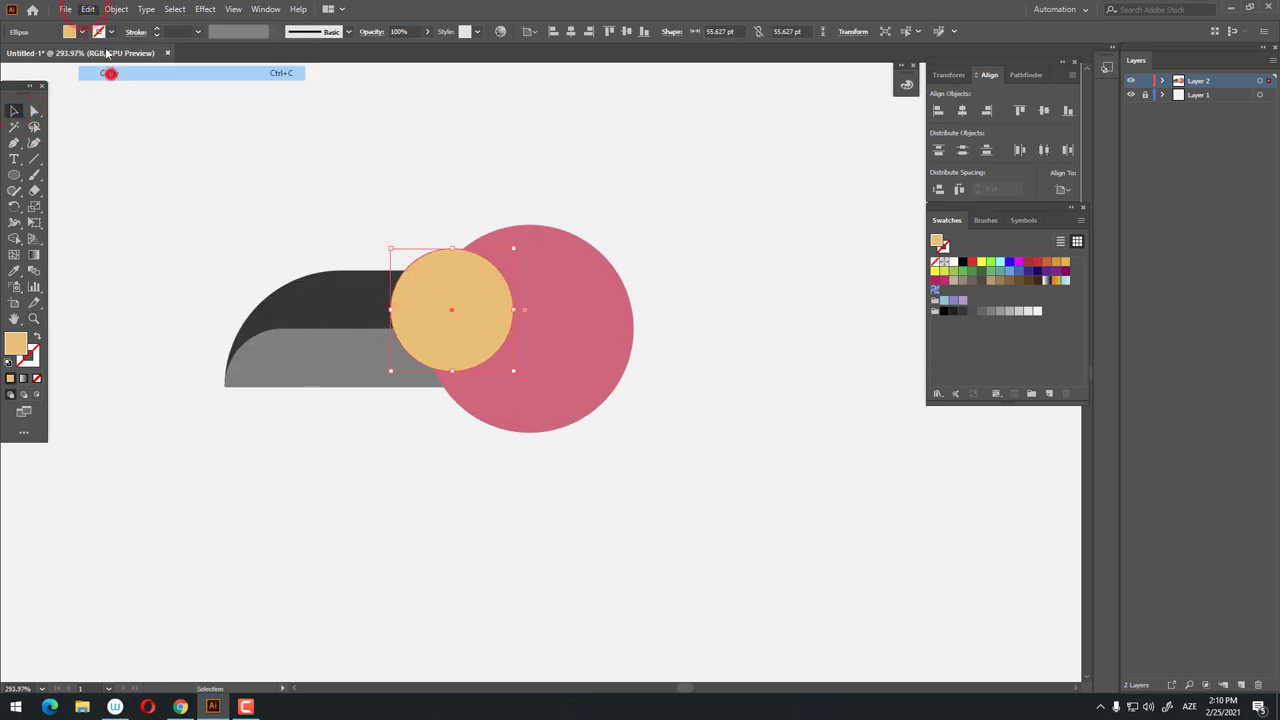
left_click(88, 9)
left_click(147, 101)
left_click_drag(513, 371, 469, 333)
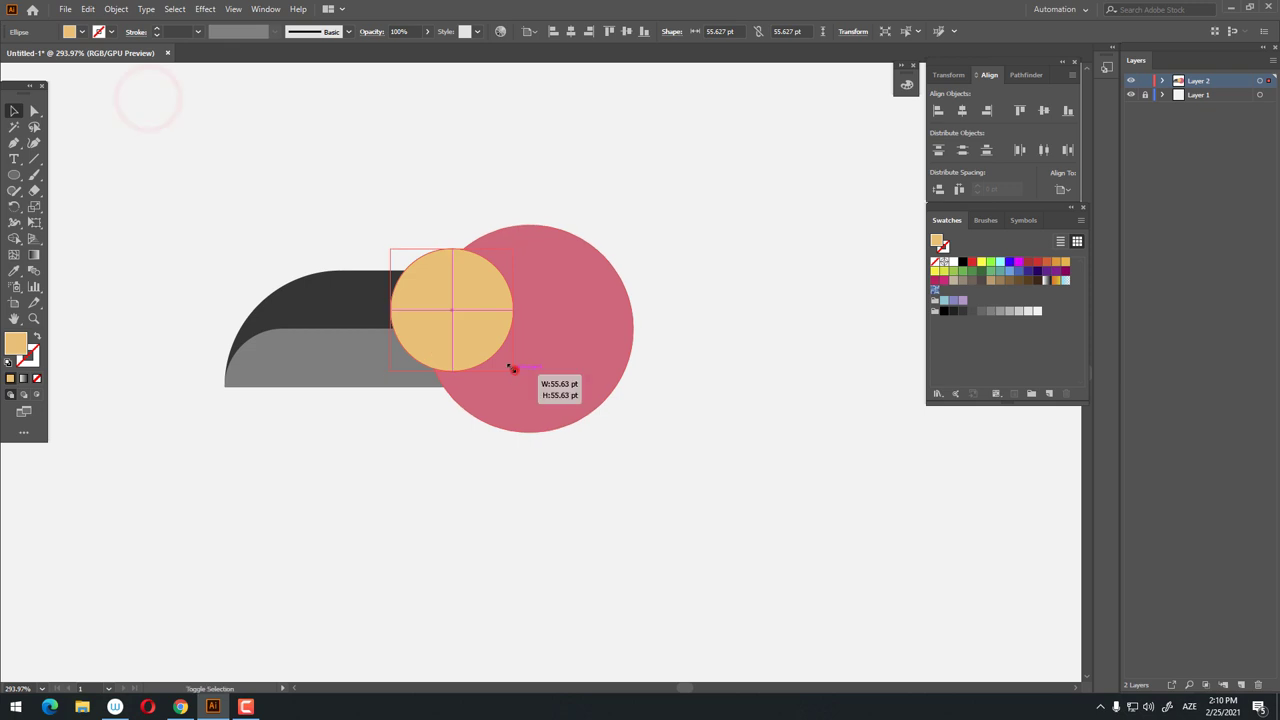
left_click(960, 312)
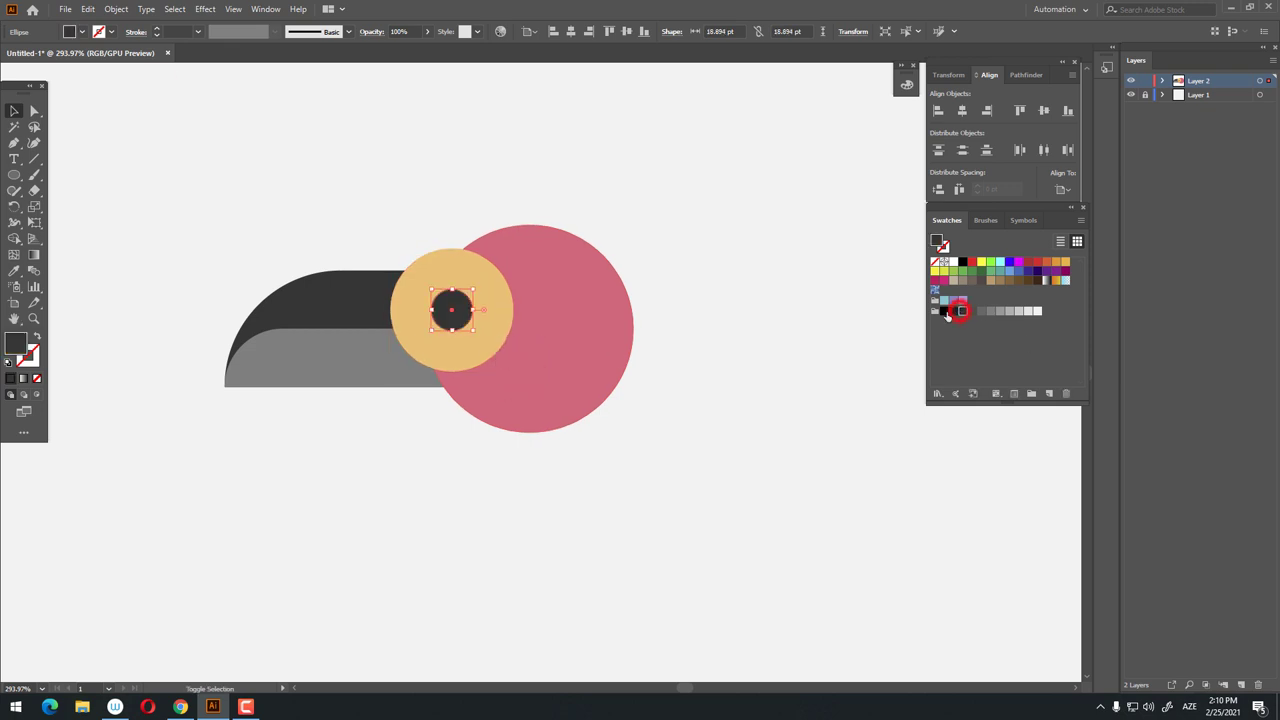
Add a smaller white highlight, offset up and right, over the pupil
left_click(88, 9)
left_click(112, 71)
left_click(88, 9)
left_click(140, 101)
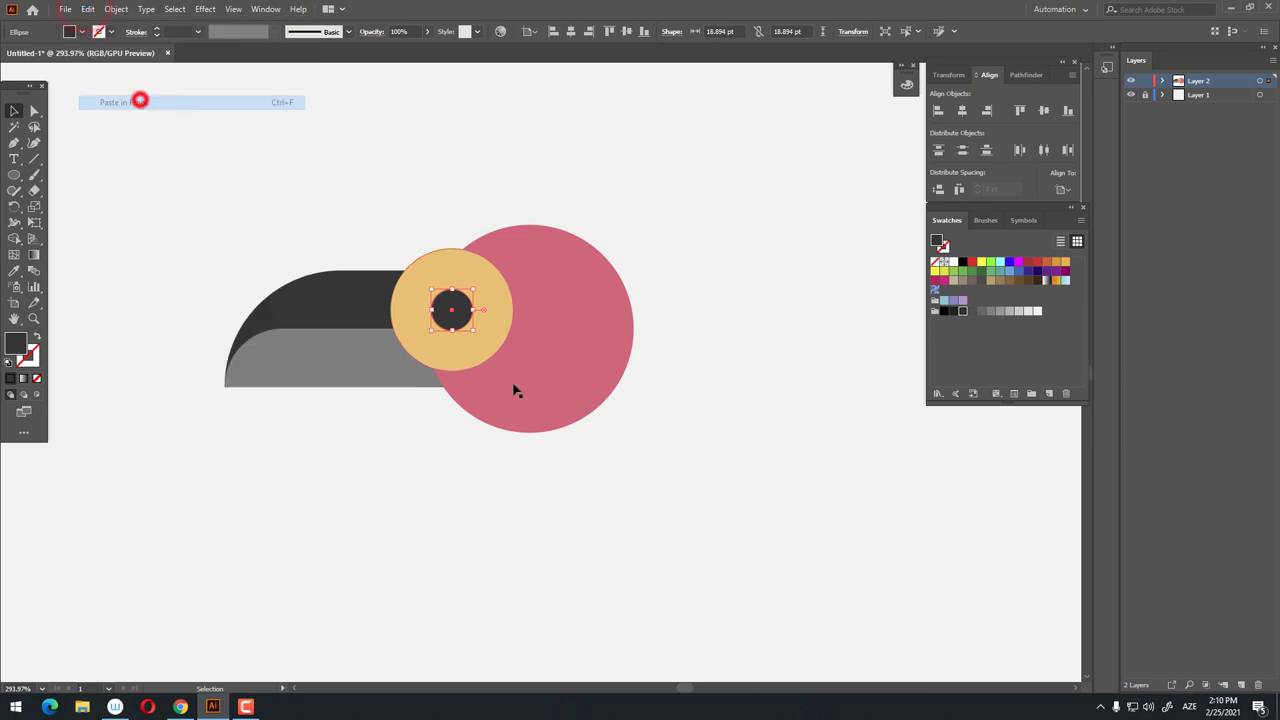
left_click_drag(451, 310, 468, 291)
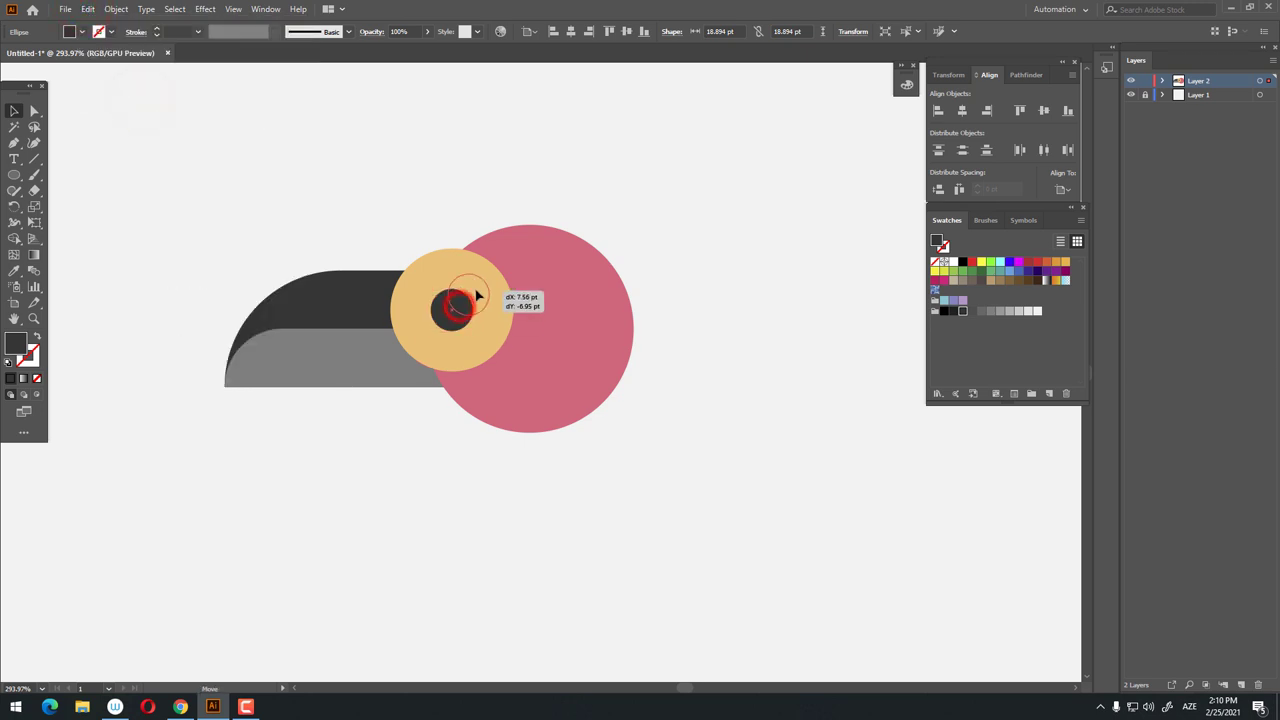
left_click(1037, 312)
left_click(562, 317)
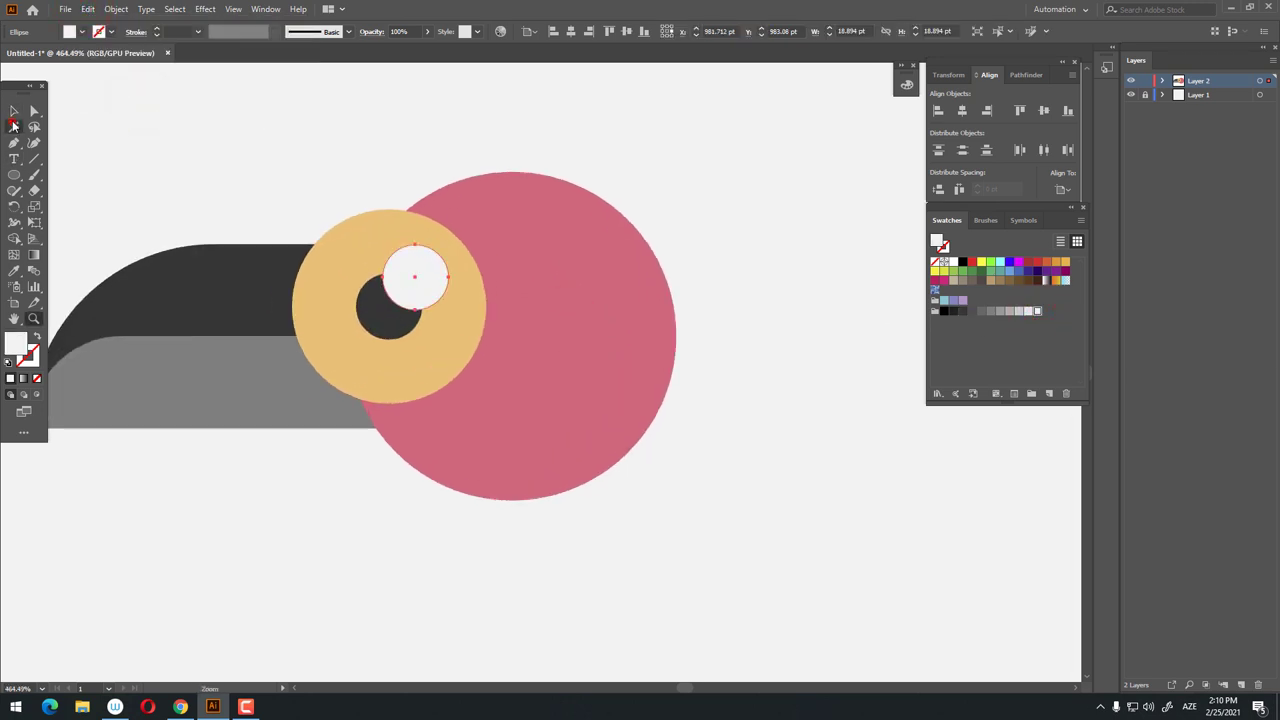
left_click(13, 113)
left_click_drag(451, 311, 440, 300)
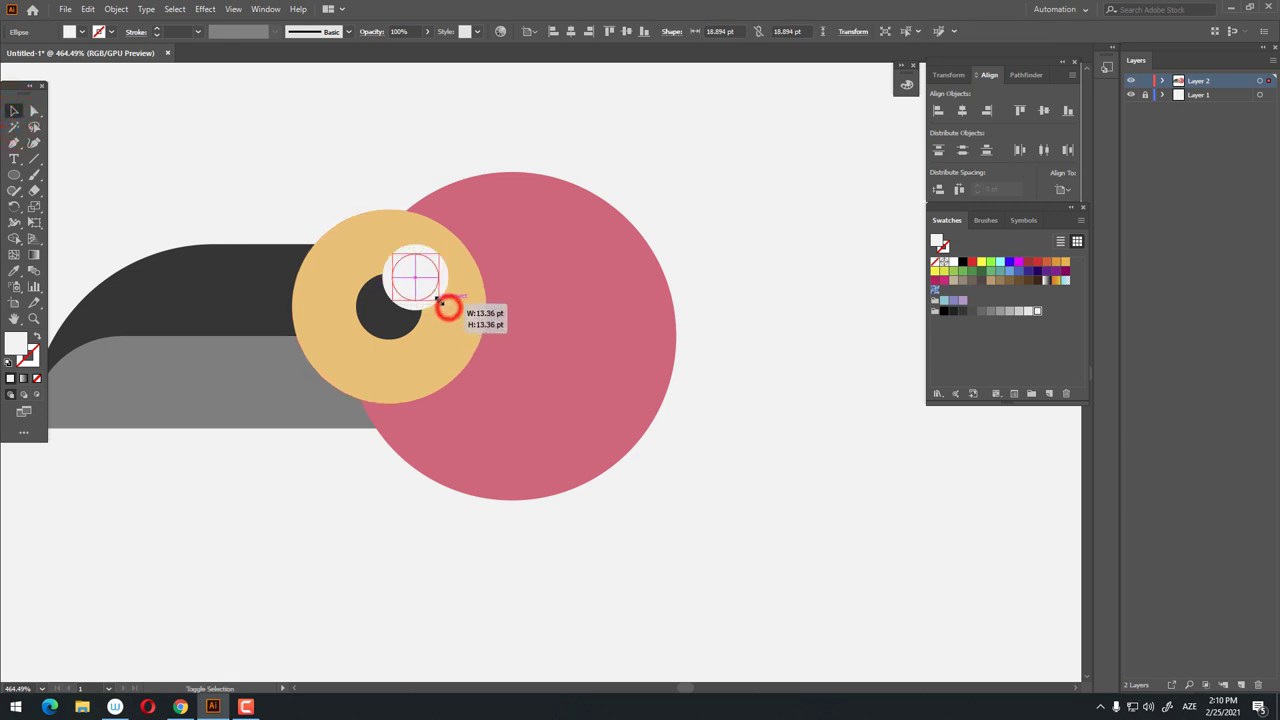
key("z")
key("ctrl+0")
mouse_move(763, 382)
left_mouse_down()
mouse_move(477, 250)
mouse_move(354, 251)
left_mouse_up()
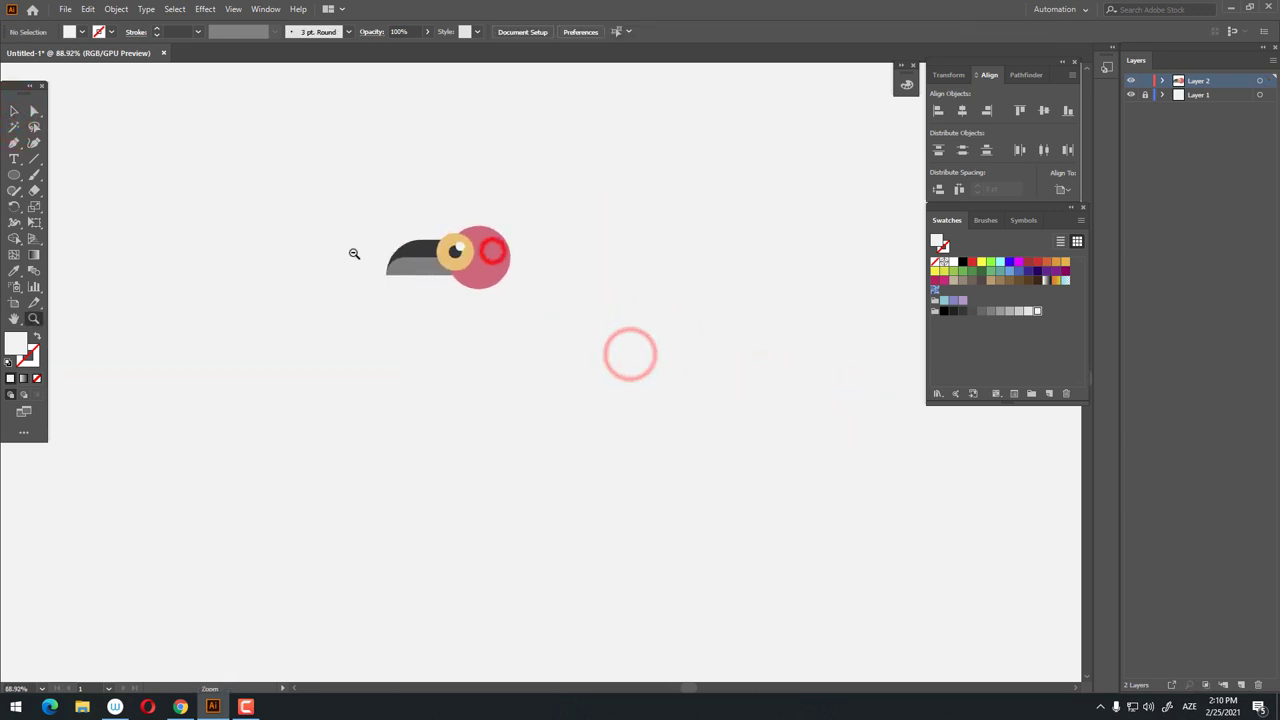
Move all the head pieces to the left and select the pink head circle
left_click(13, 110)
left_click_drag(517, 351, 237, 148)
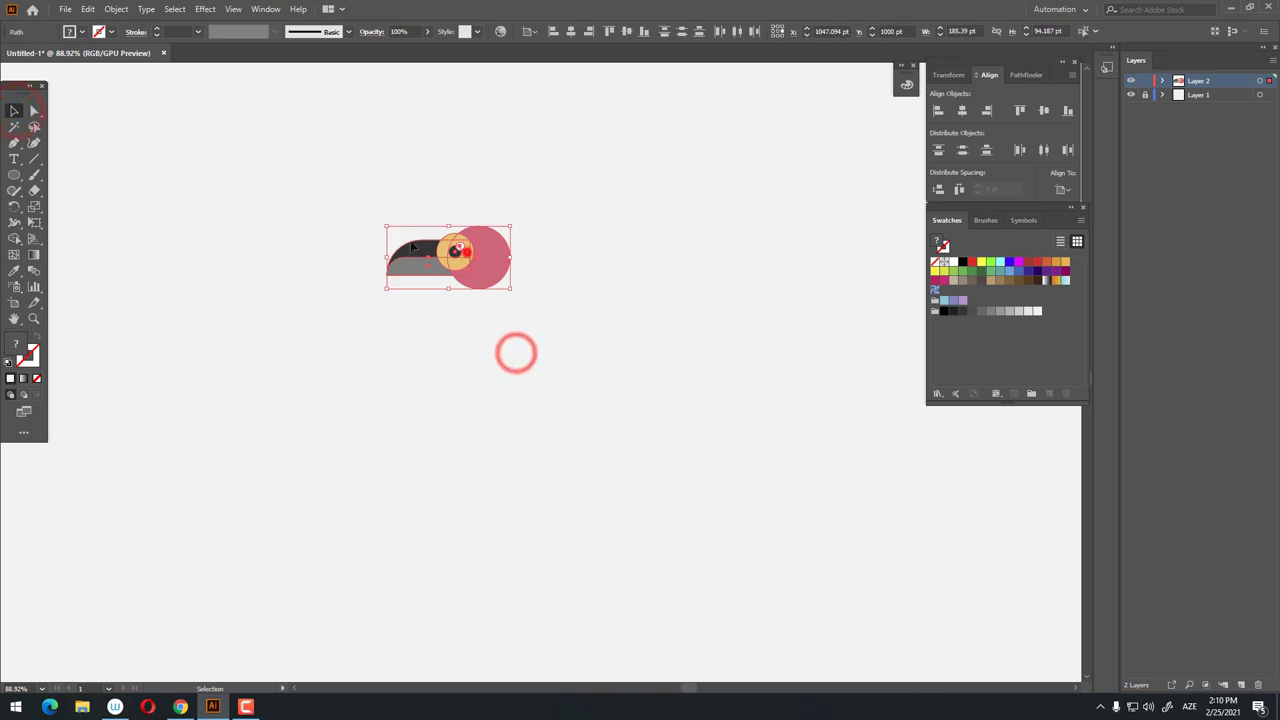
left_click_drag(466, 252, 355, 252)
left_click(455, 334)
left_click(393, 276)
scroll(386, 309, "up", 1)
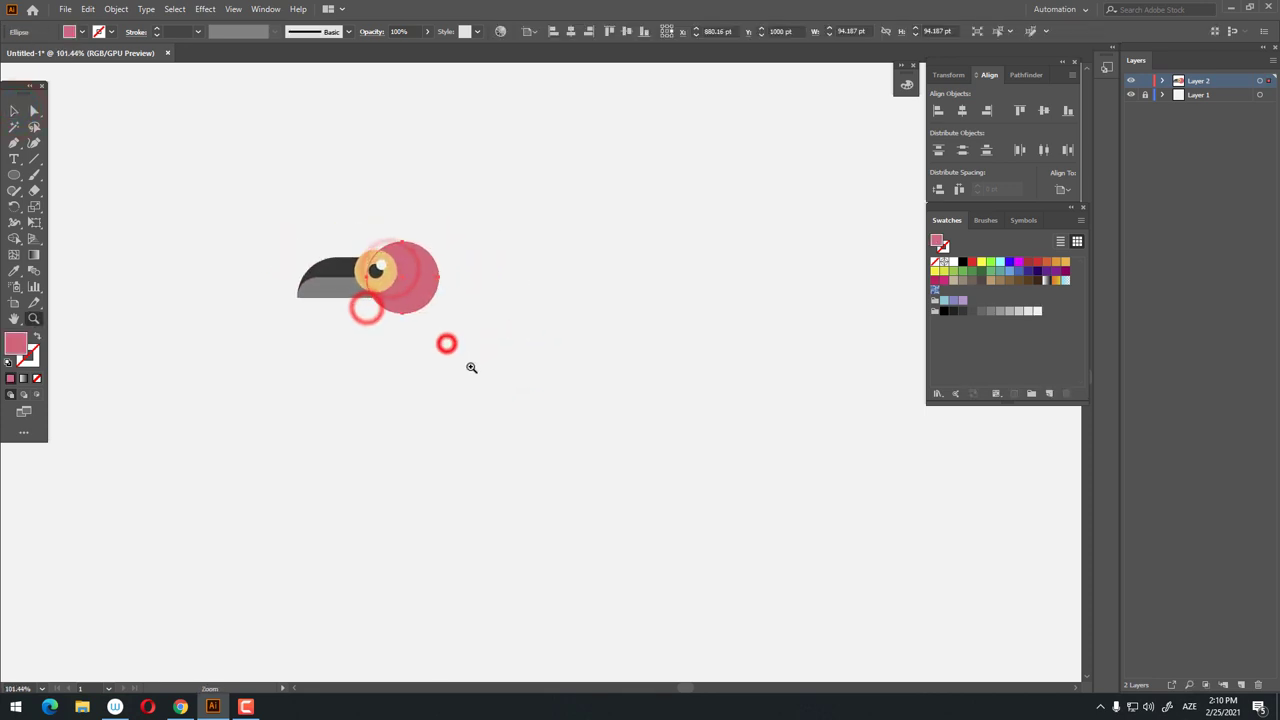
Draw a five-point zigzag Pen path extending down from the head
left_click(13, 142)
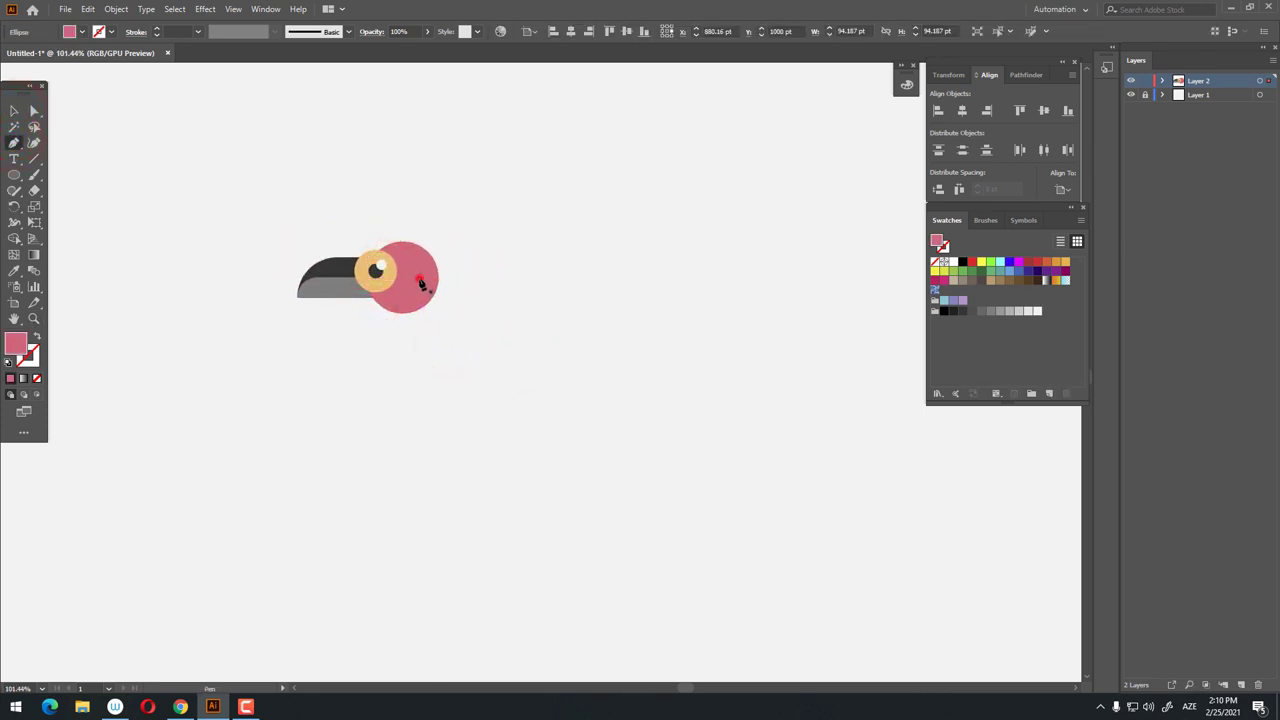
left_click(529, 279)
left_click(529, 343)
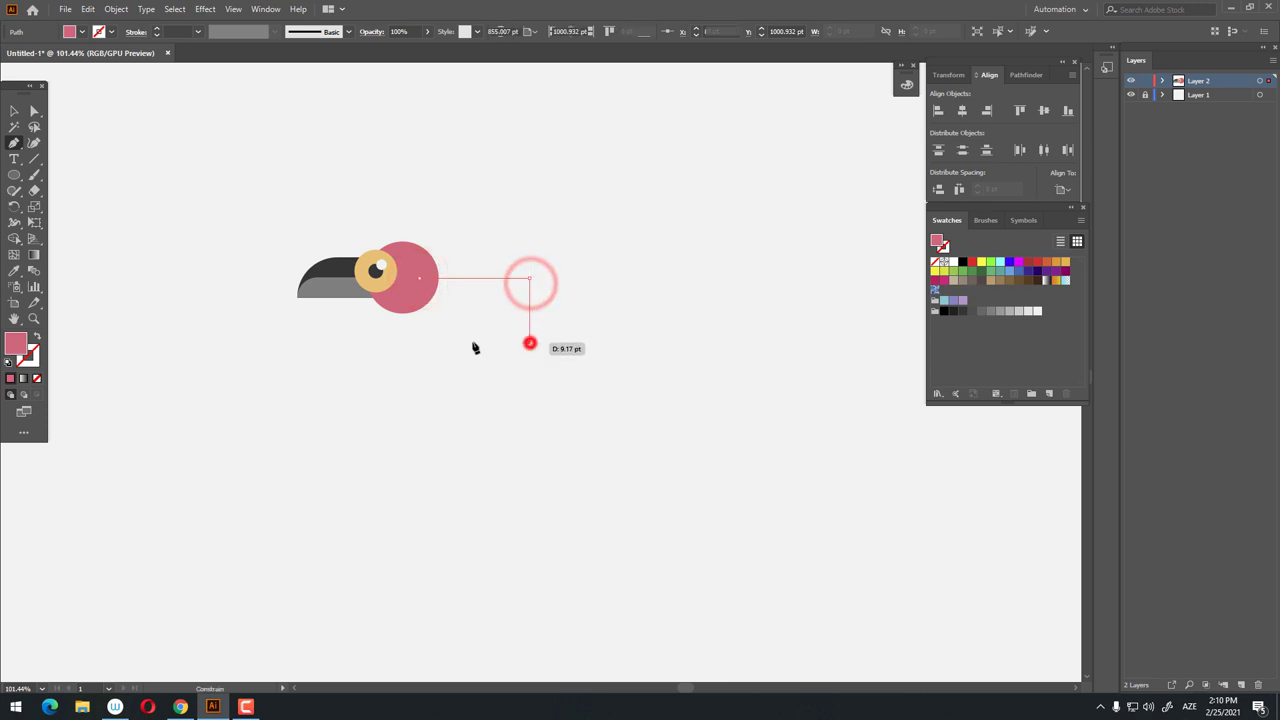
left_click(403, 343)
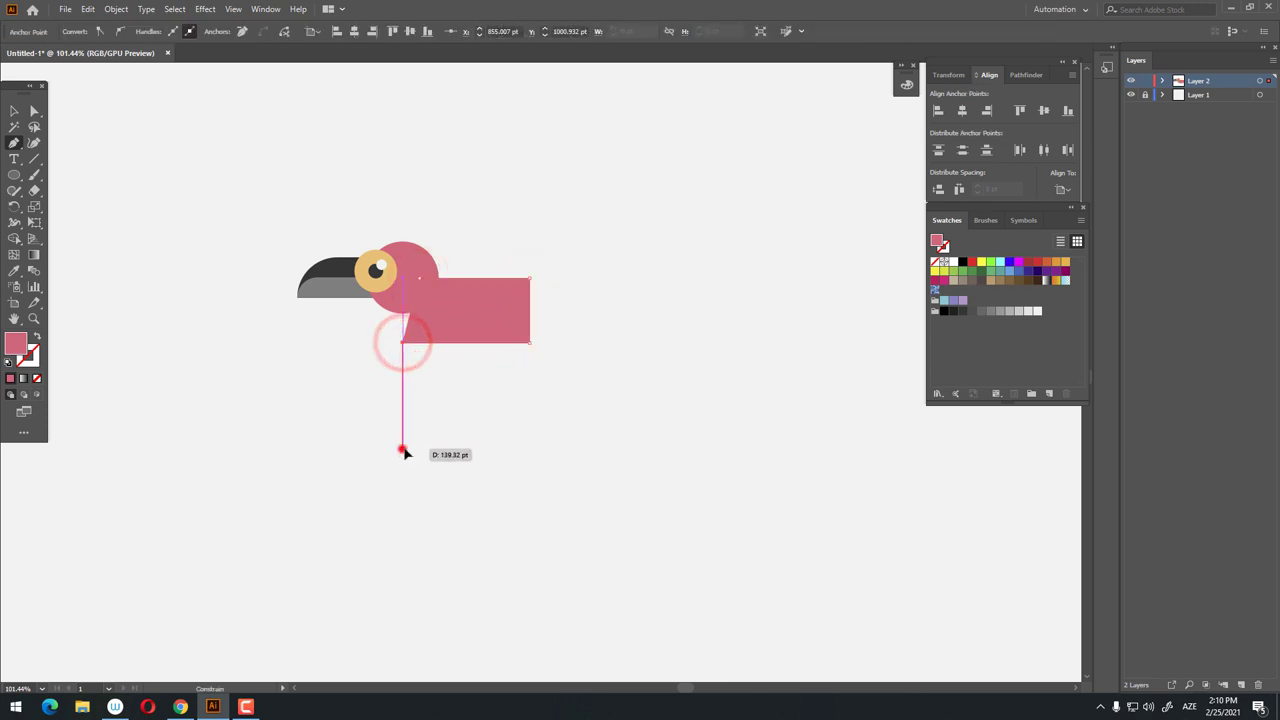
left_click(402, 448)
left_click(594, 450)
left_click(12, 112)
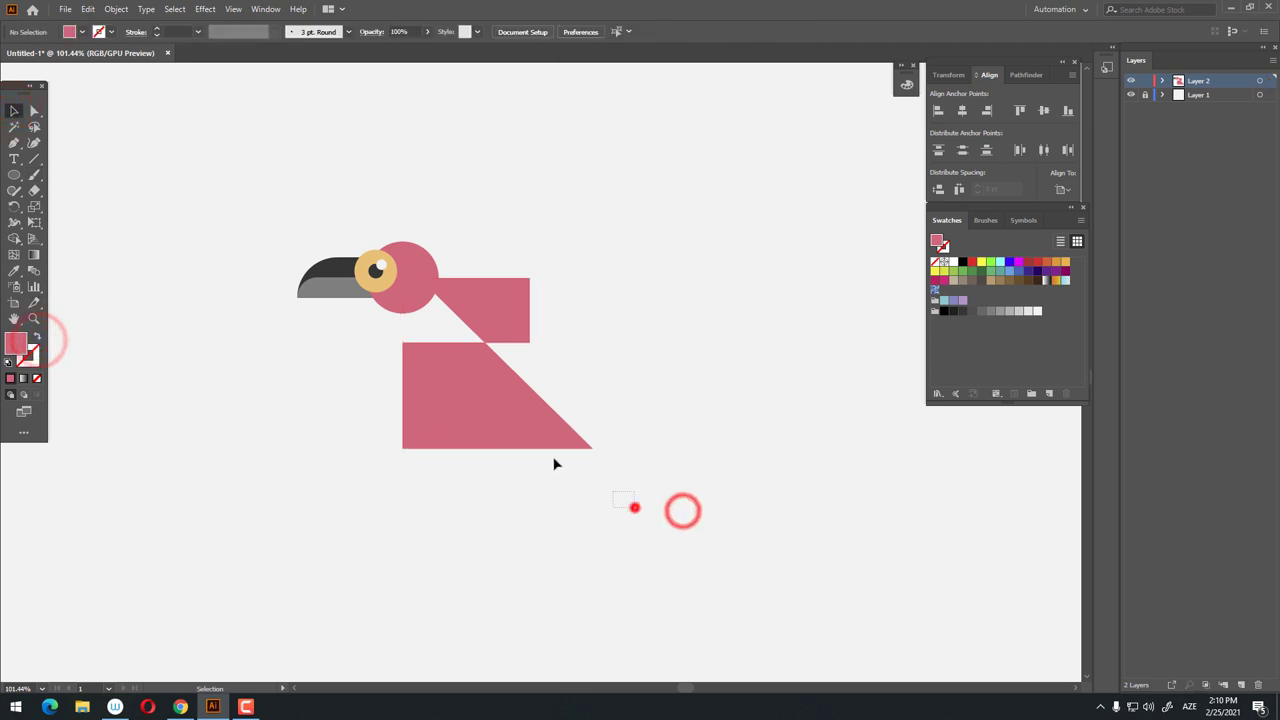
left_click_drag(634, 509, 552, 440)
Turn the zigzag into a 15 pt pink outline with rounded corners
left_click(38, 339)
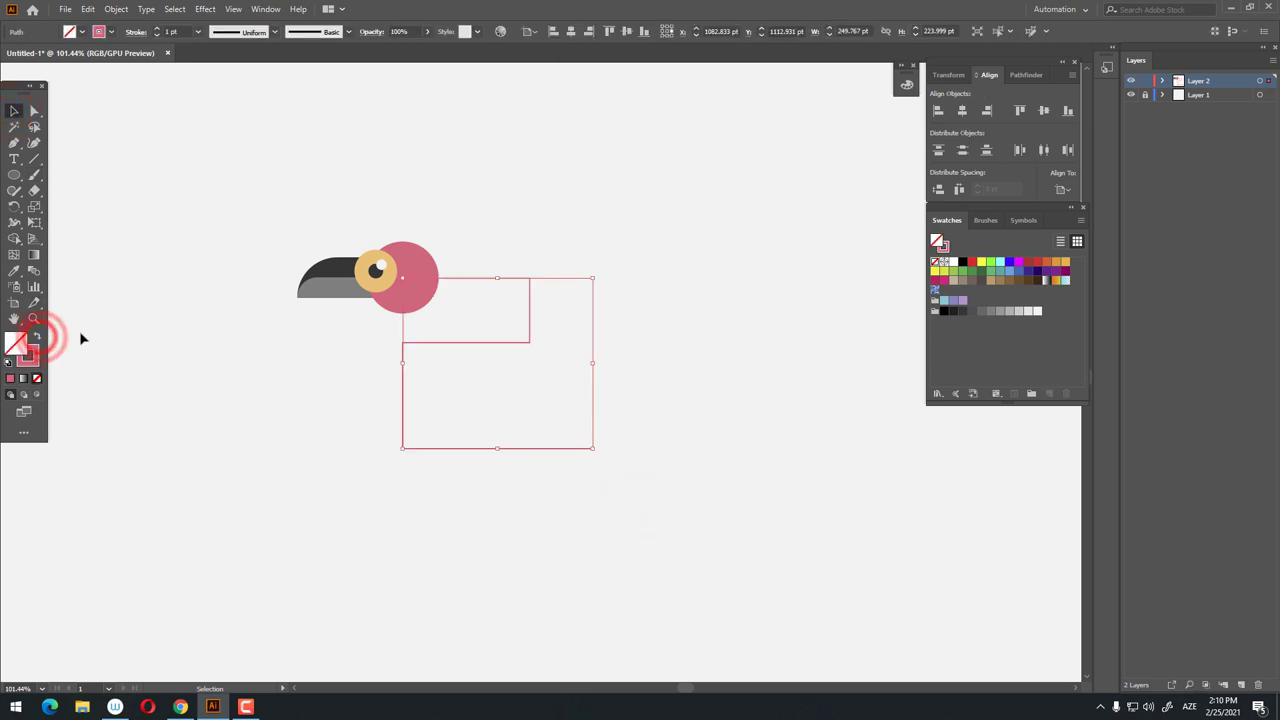
left_click(155, 31)
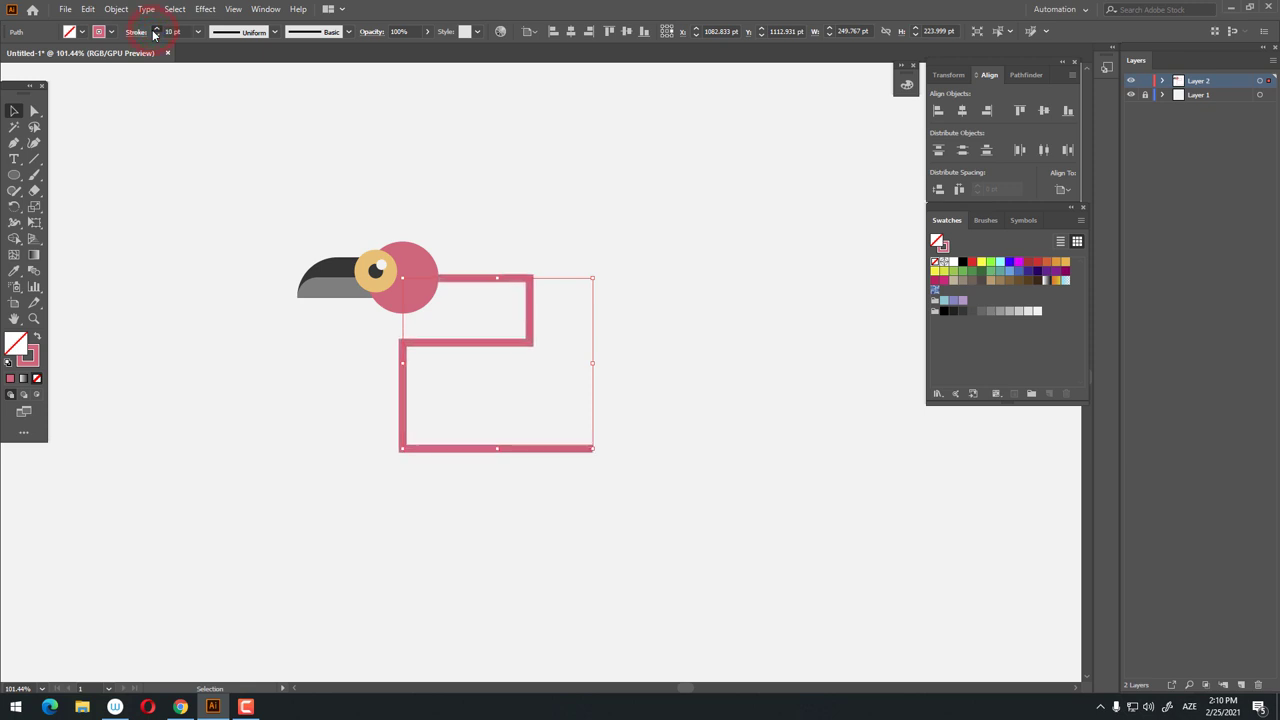
left_click(33, 111)
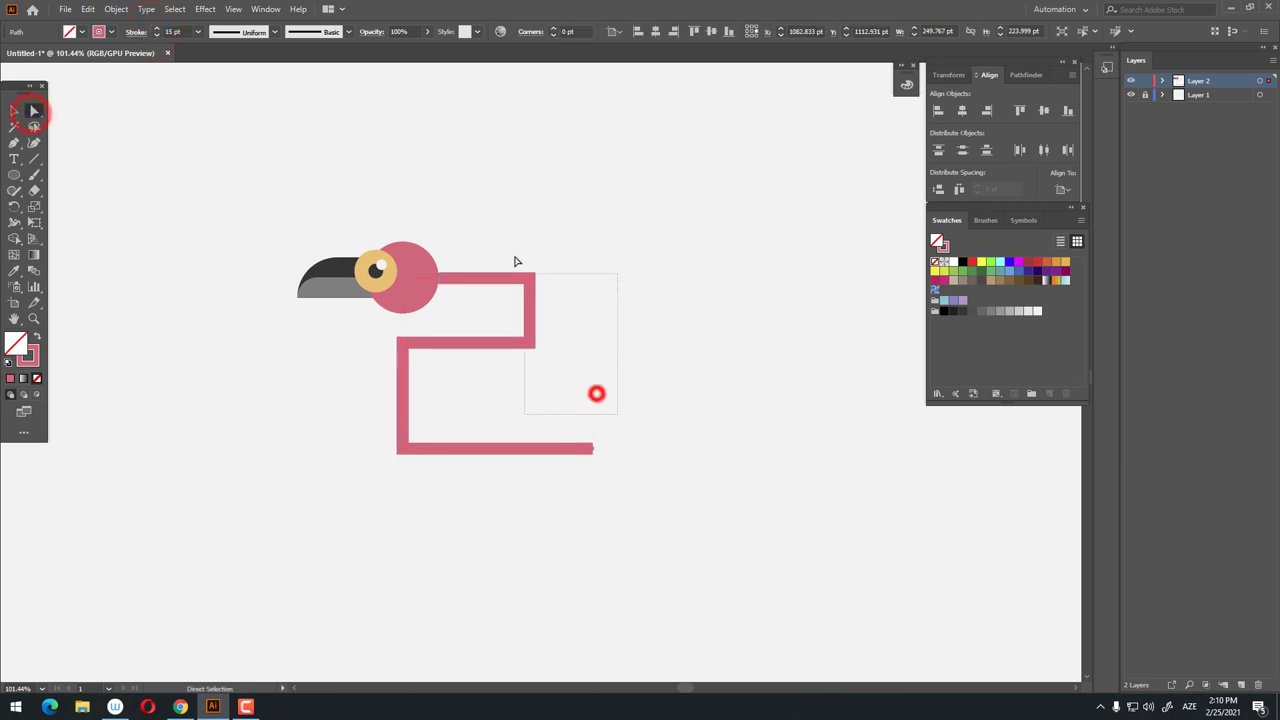
left_click_drag(515, 261, 513, 263)
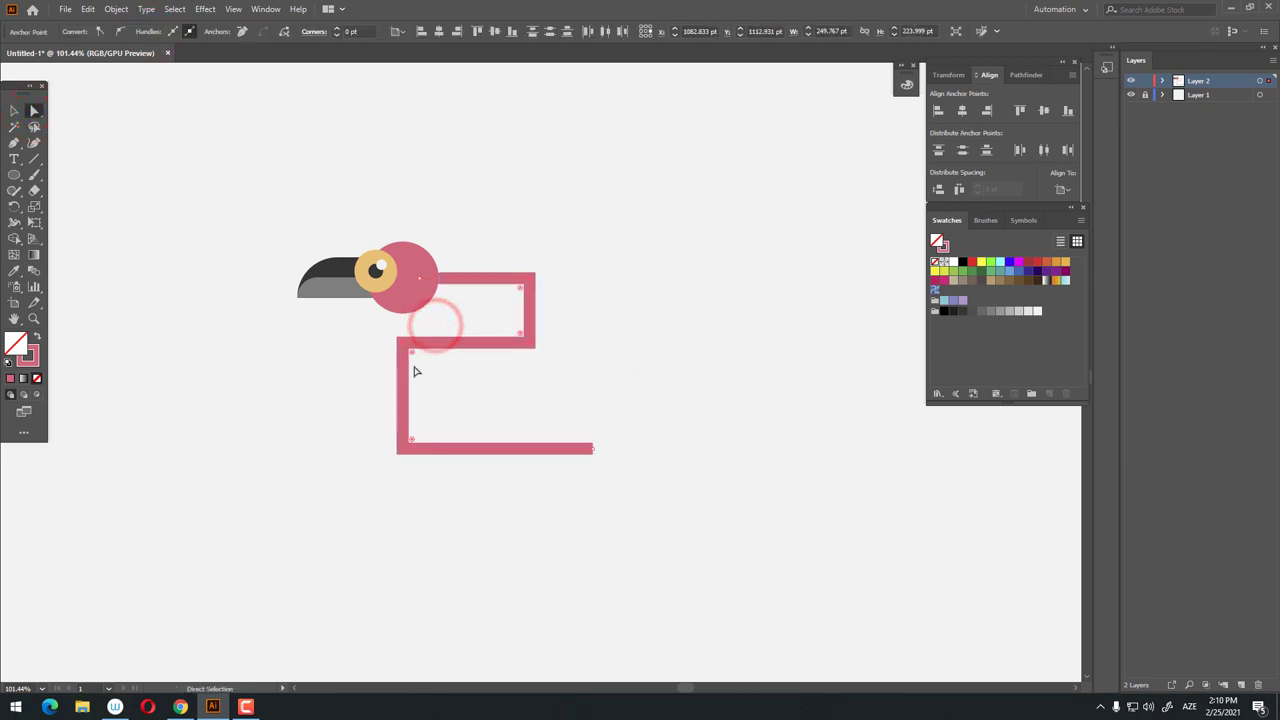
mouse_move(428, 364)
left_mouse_down()
mouse_move(817, 389)
mouse_move(460, 374)
left_mouse_up()
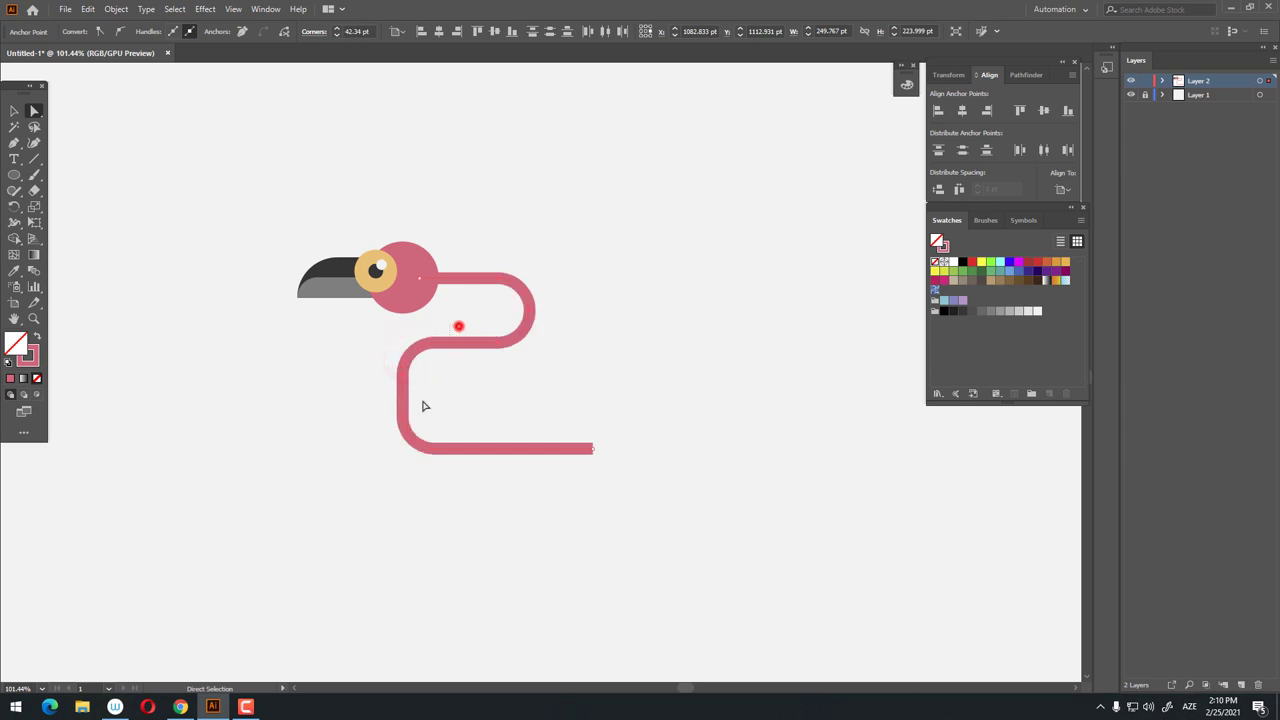
Set the neck path's stroke weight to 31 pt
key("z")
left_click_drag(643, 417, 649, 417)
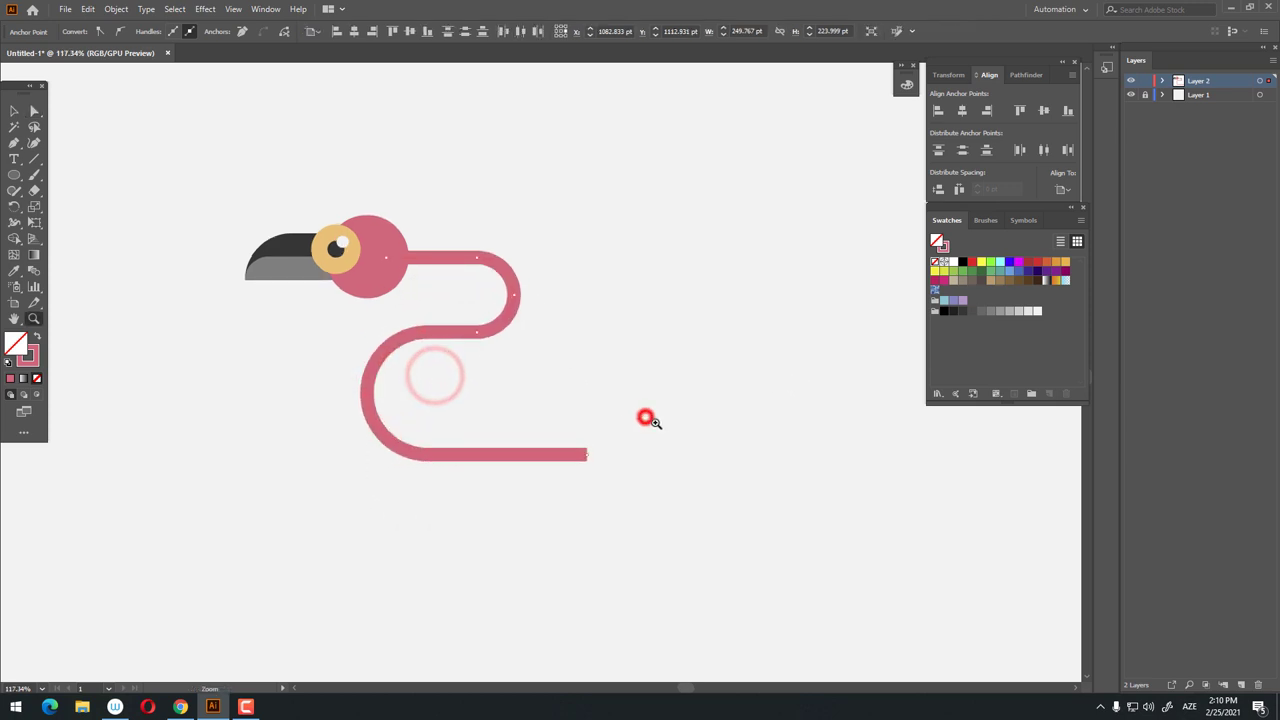
left_click(563, 430)
left_click(20, 112)
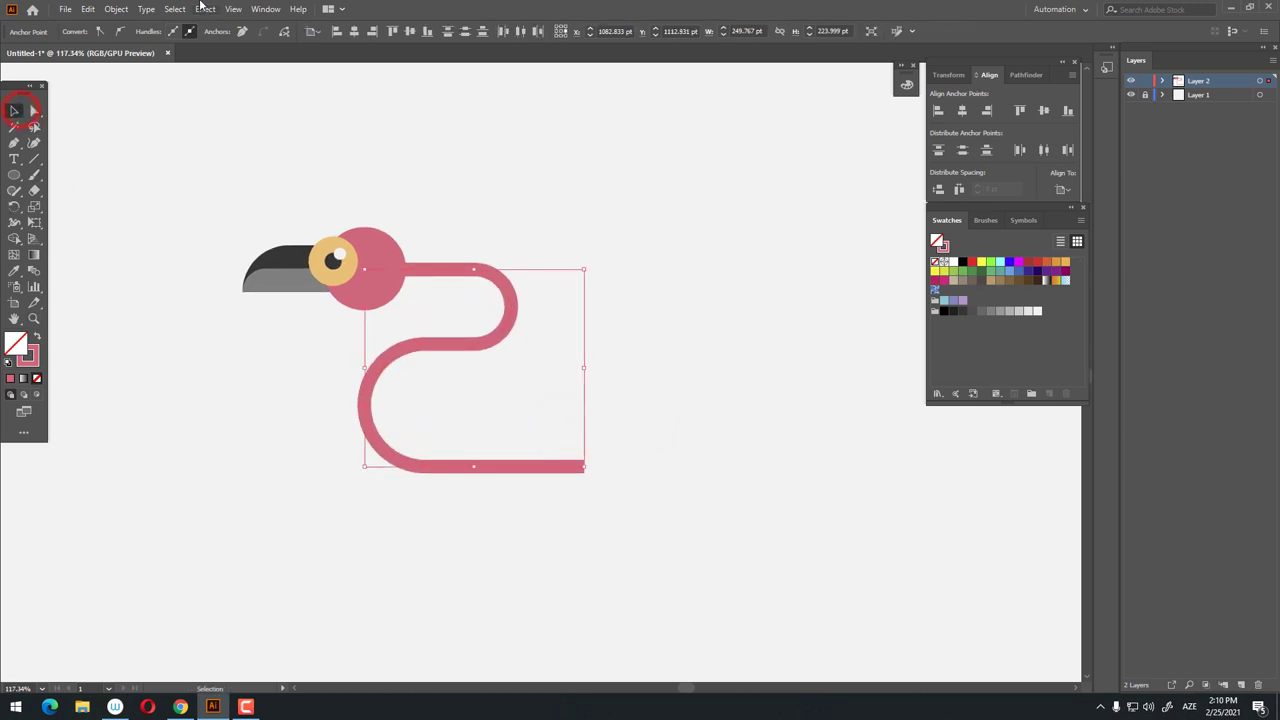
left_click(565, 491)
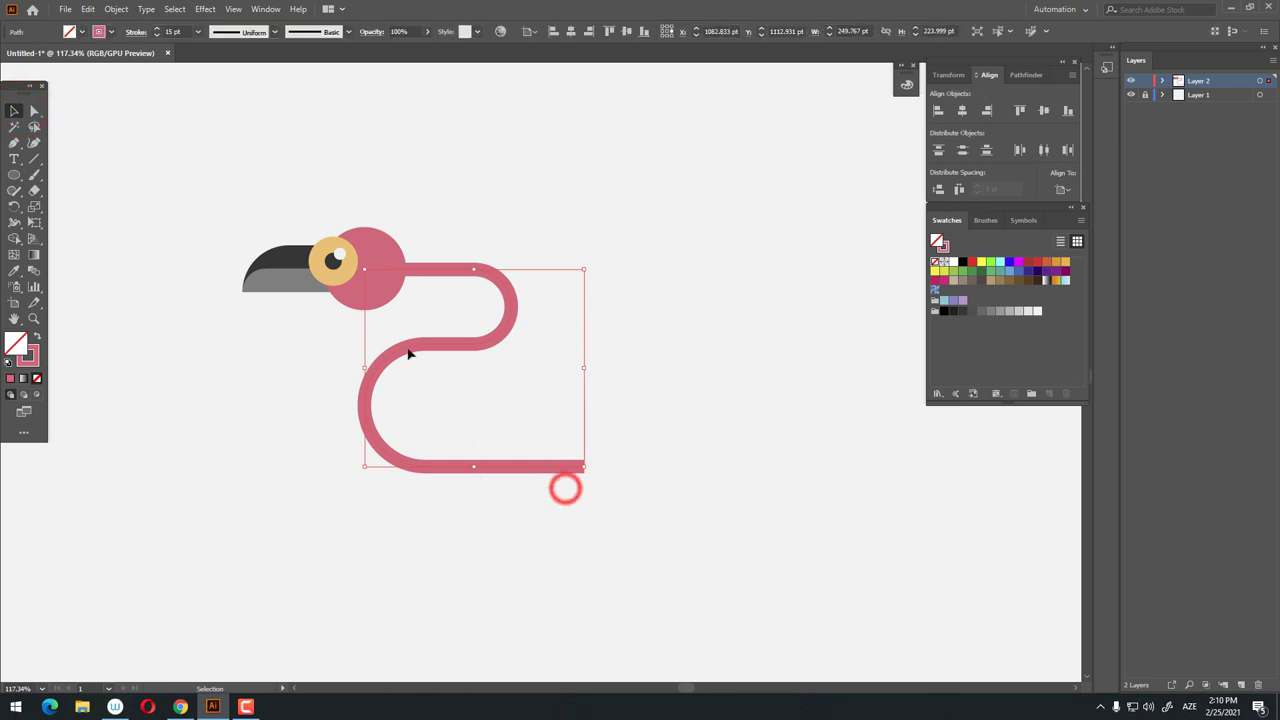
left_click(158, 31)
left_click(158, 31)
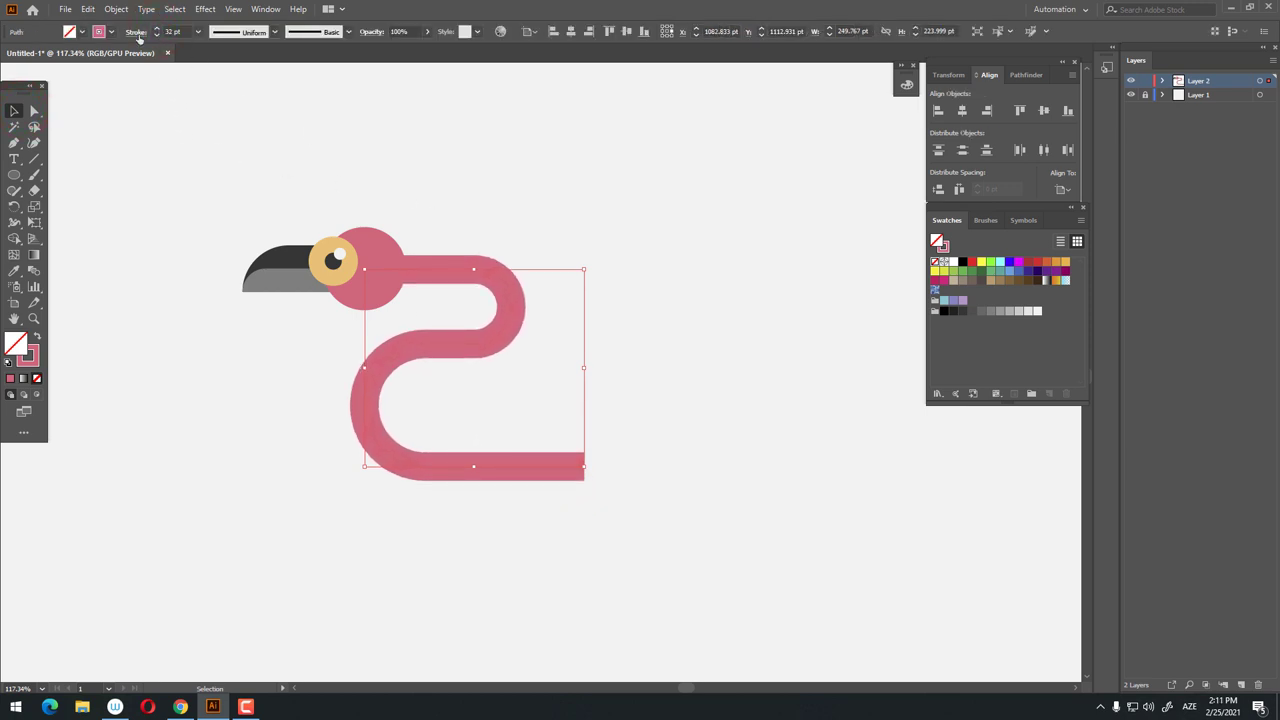
left_click(157, 35)
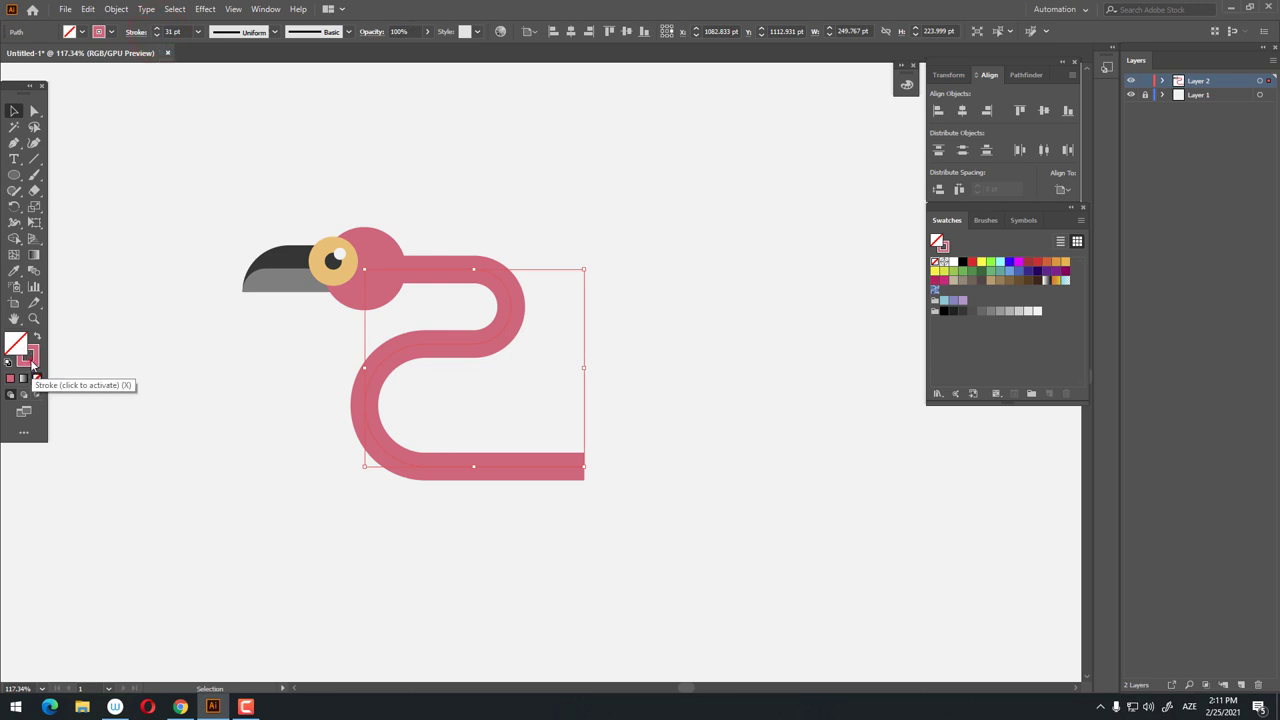
Give the neck a darker pink stroke (#D64C6A) and send it behind the head
double_click(32, 360)
left_click(812, 165)
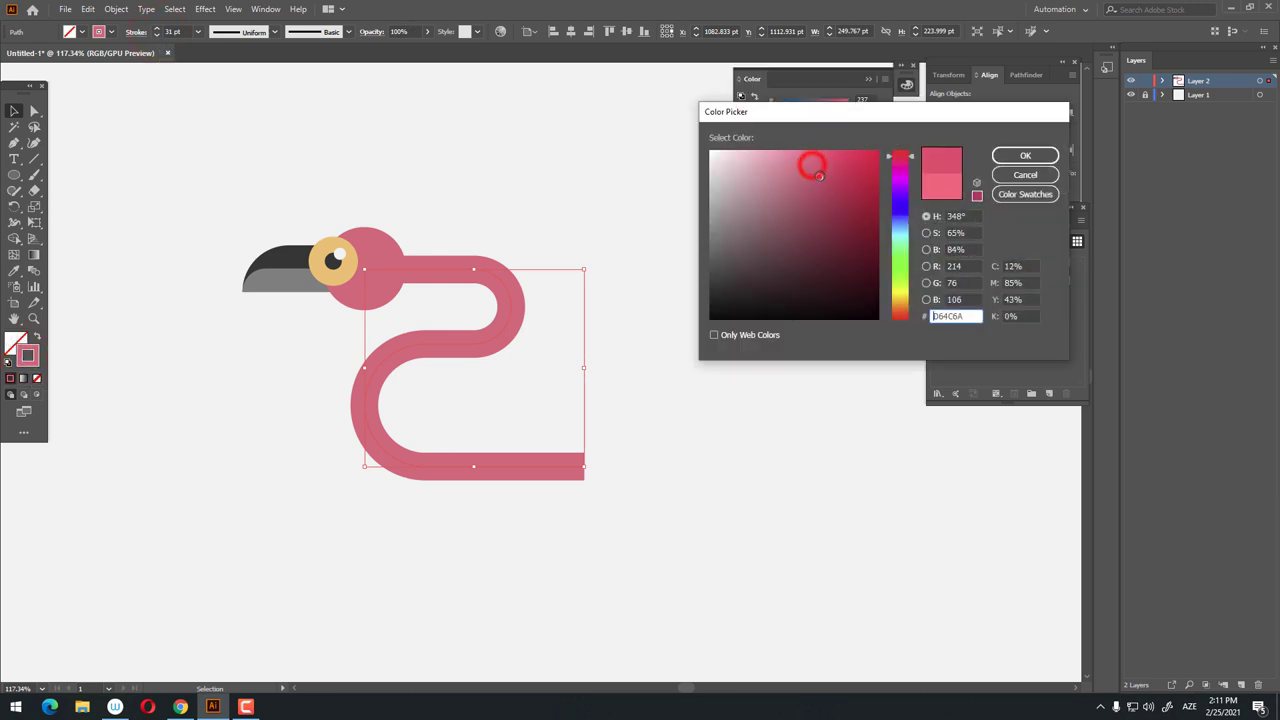
left_click(1018, 156)
left_click(480, 204)
left_click(588, 488)
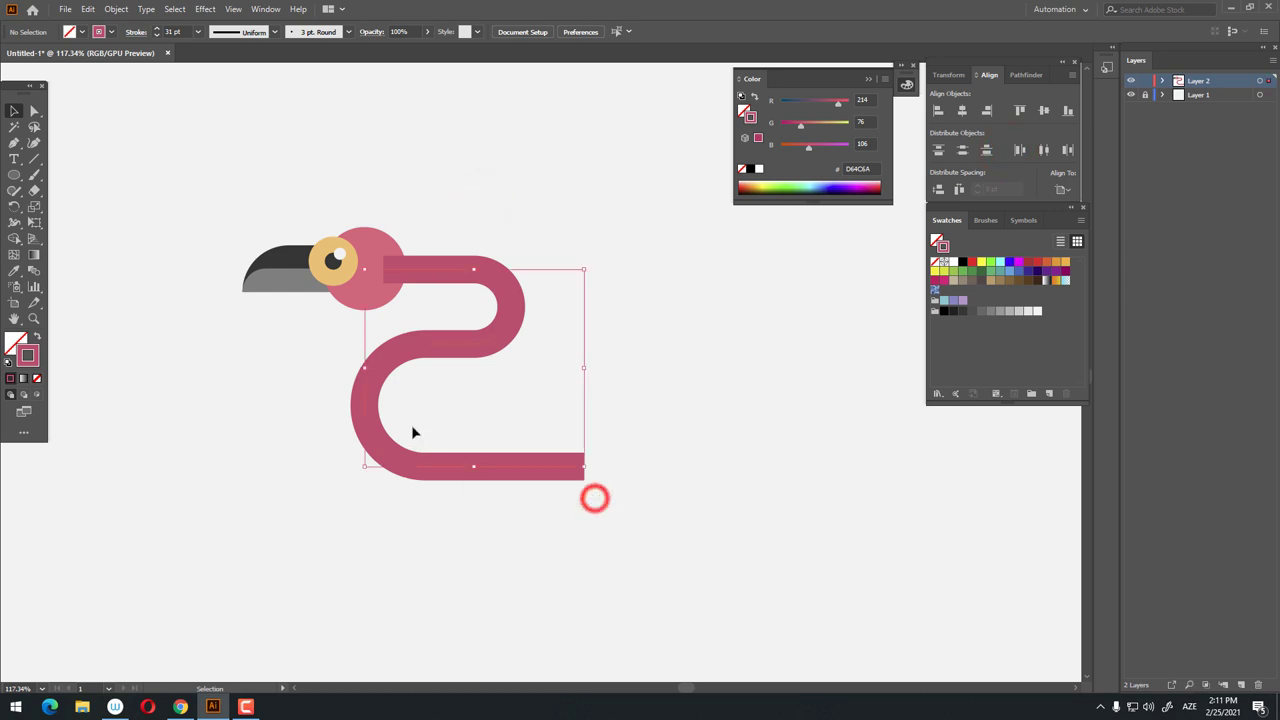
right_click(378, 425)
left_click(432, 356)
left_click(566, 400)
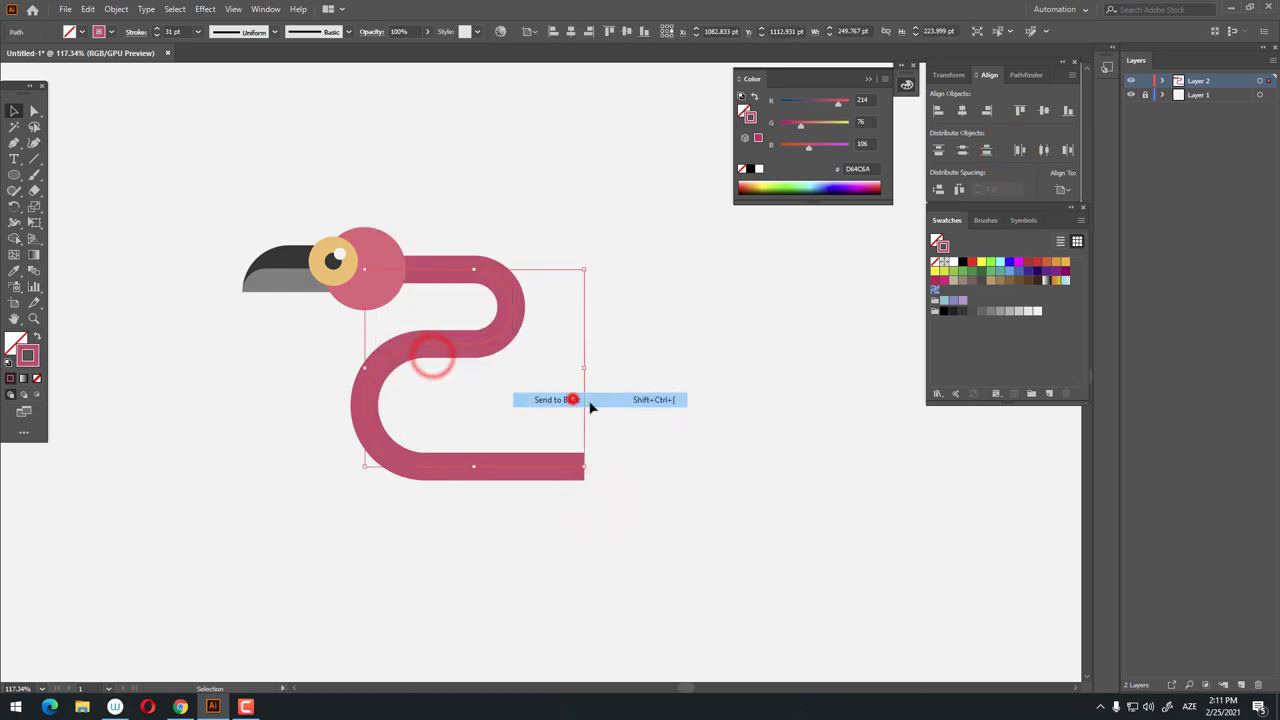
left_click(720, 400)
Recolour the head circle a lighter pink, F47A94
left_click(370, 295)
double_click(15, 342)
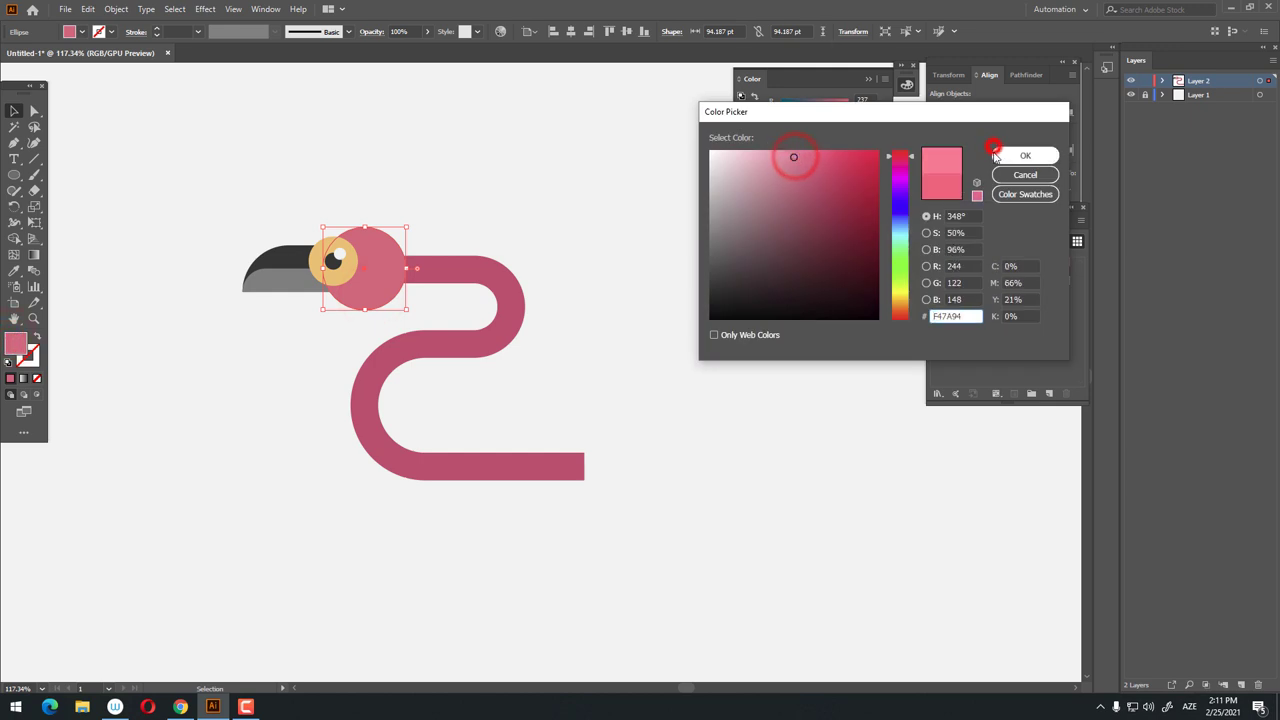
left_click(1025, 155)
left_click(543, 257)
mouse_move(526, 206)
left_mouse_down()
mouse_move(430, 262)
mouse_move(705, 463)
left_mouse_up()
left_click(14, 176)
left_click(73, 206)
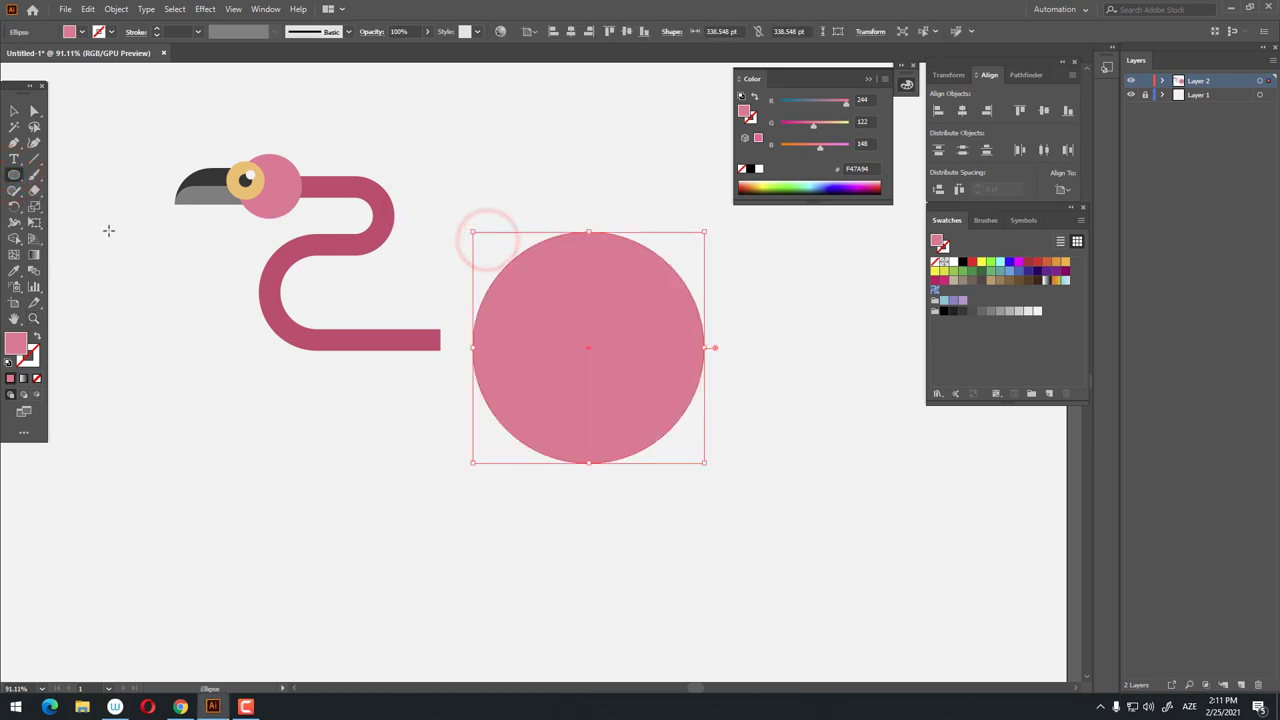
Divide the big circle with a rectangle covering its lower half
left_click(10, 176)
left_click(55, 177)
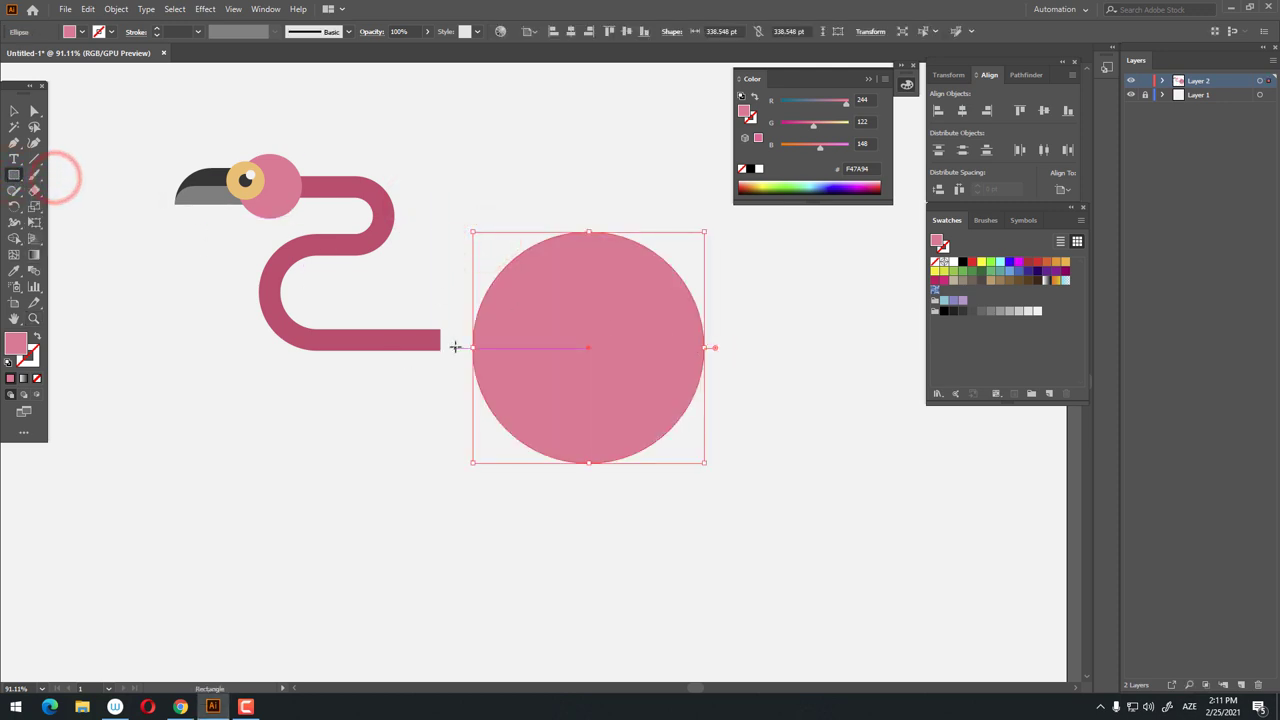
left_click_drag(455, 347, 871, 536)
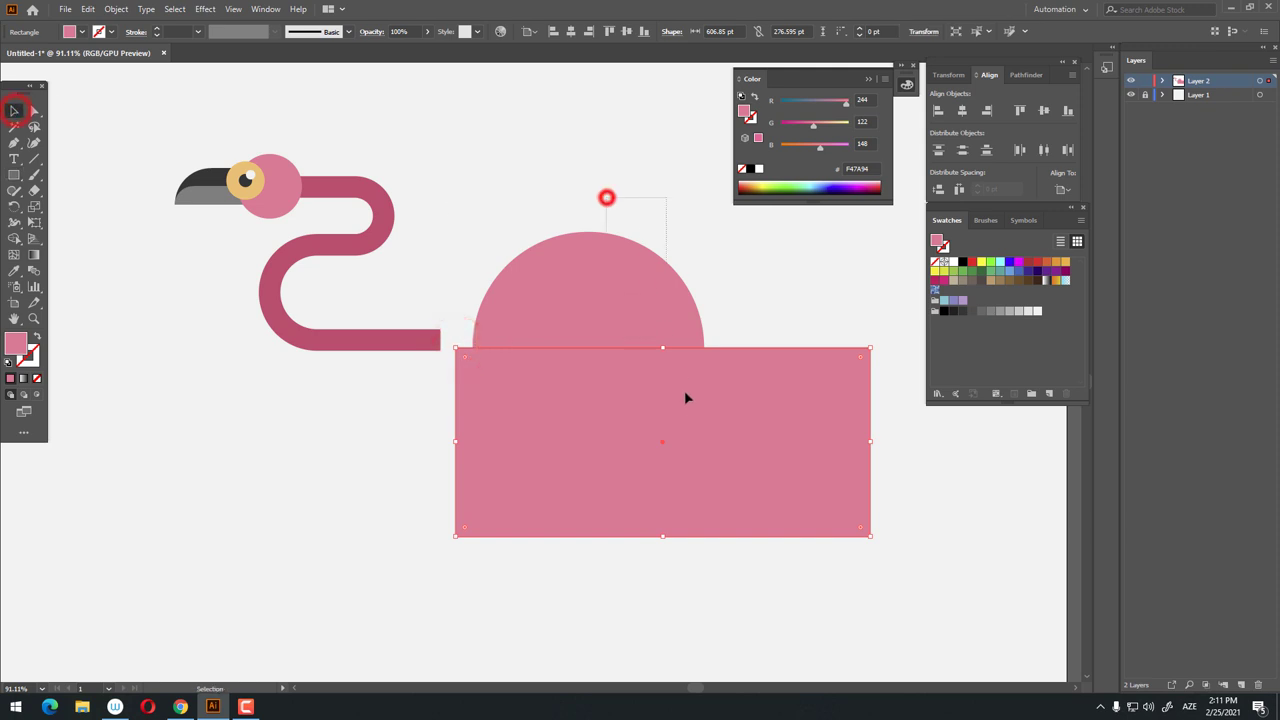
left_click_drag(606, 197, 685, 398)
left_click(1024, 75)
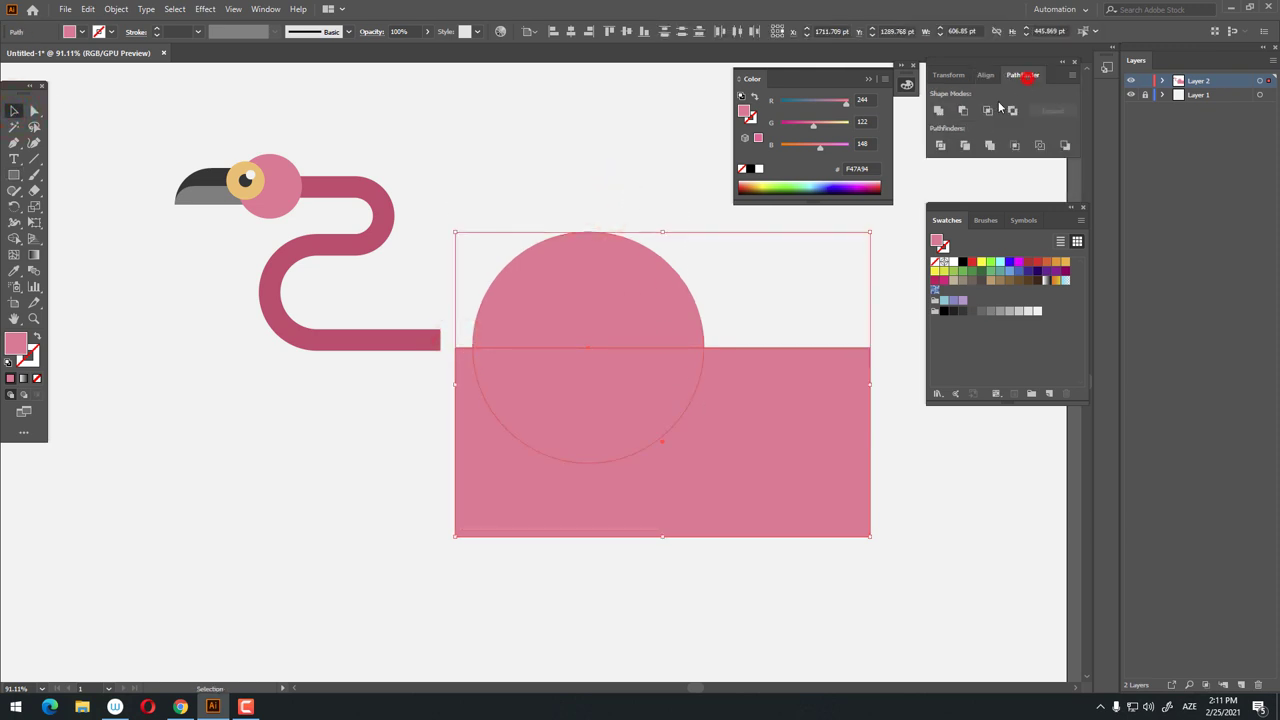
left_click(942, 148)
Ungroup, delete the rectangle pieces, and place the semicircle beneath the neck
right_click(623, 349)
left_click(674, 452)
left_click_drag(654, 585, 551, 392)
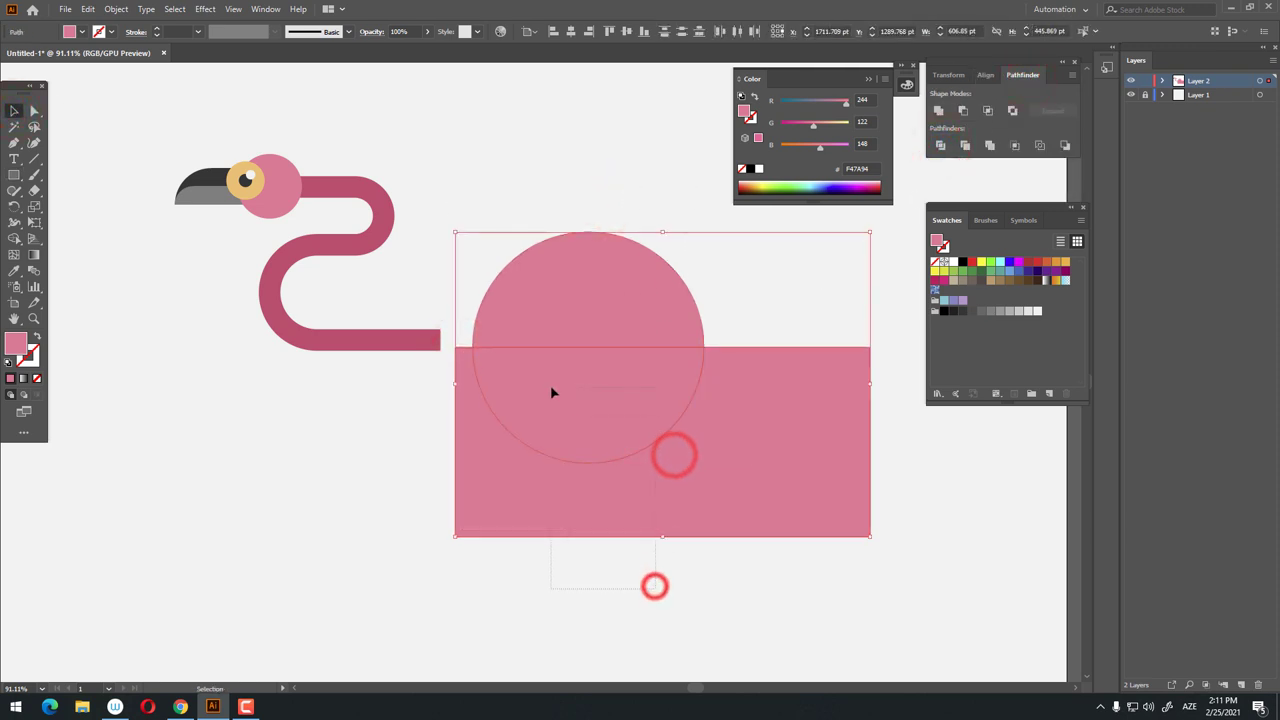
key("Delete")
left_click_drag(607, 310, 457, 337)
scroll(414, 277, "down", 3)
Round the body's lower-left corner into a teardrop curve and shift the body left to overlap the neck
left_click(491, 251)
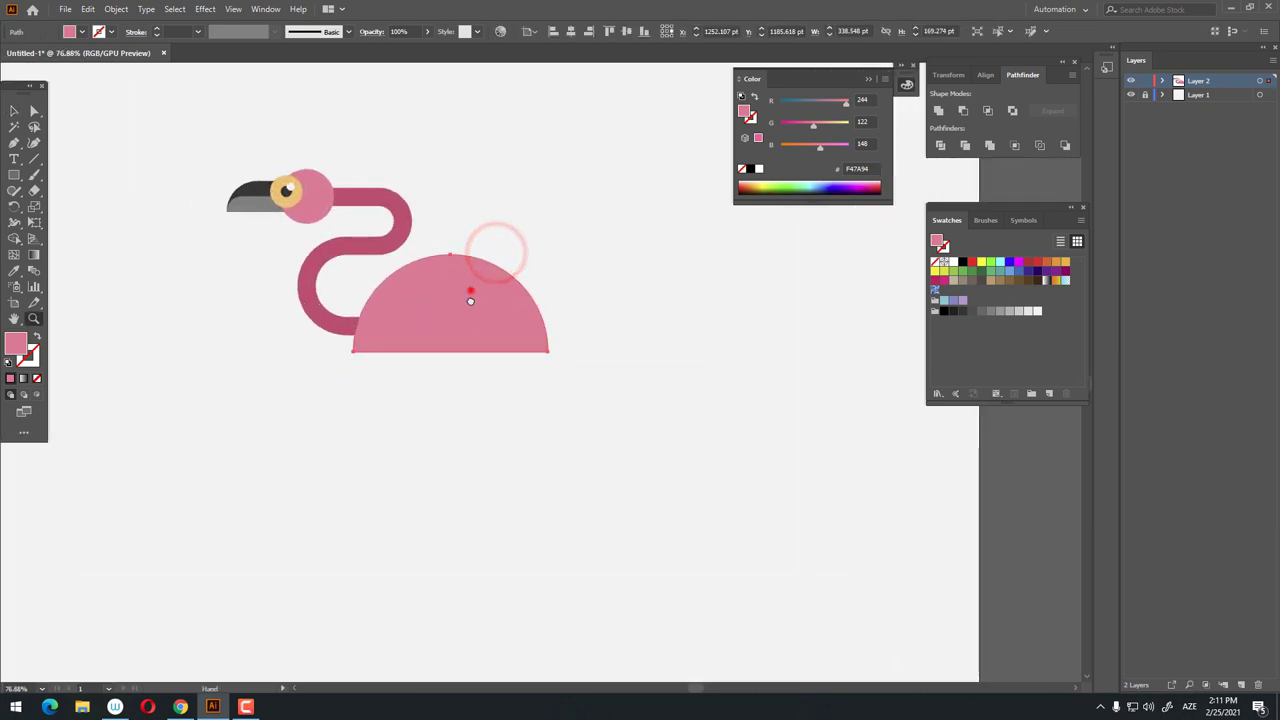
left_click(470, 300)
left_click(38, 111)
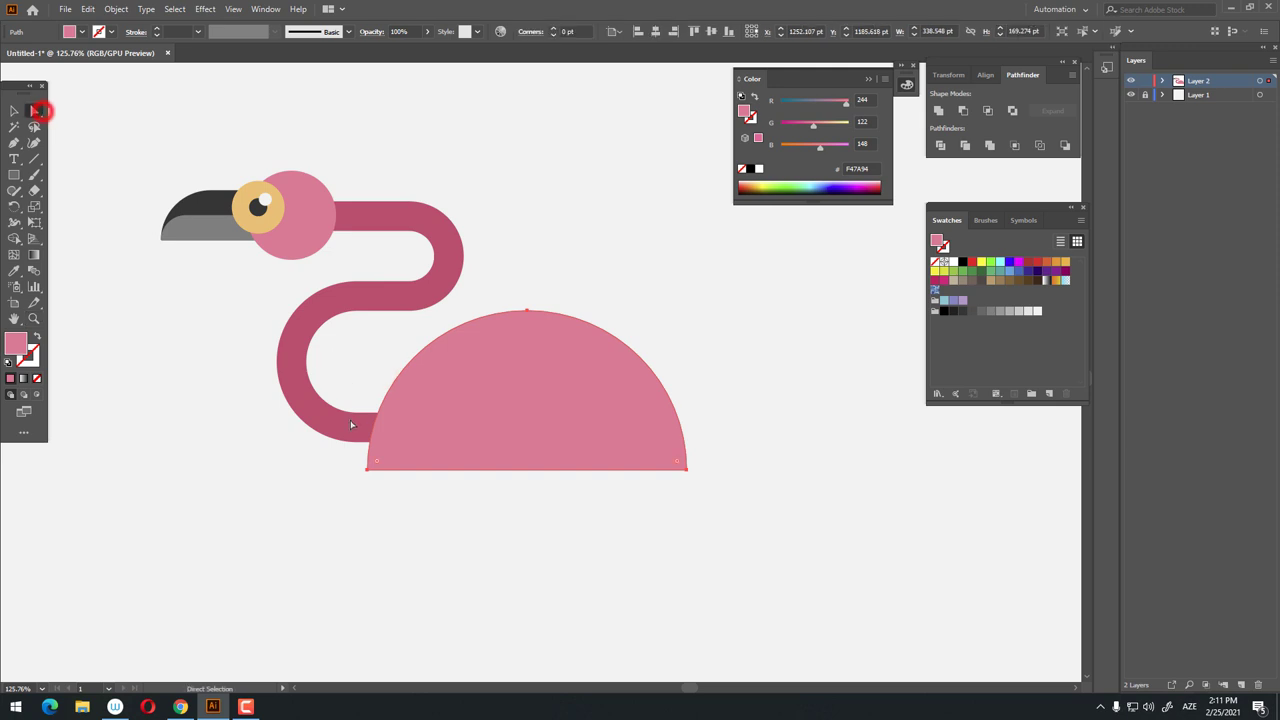
left_click(368, 474)
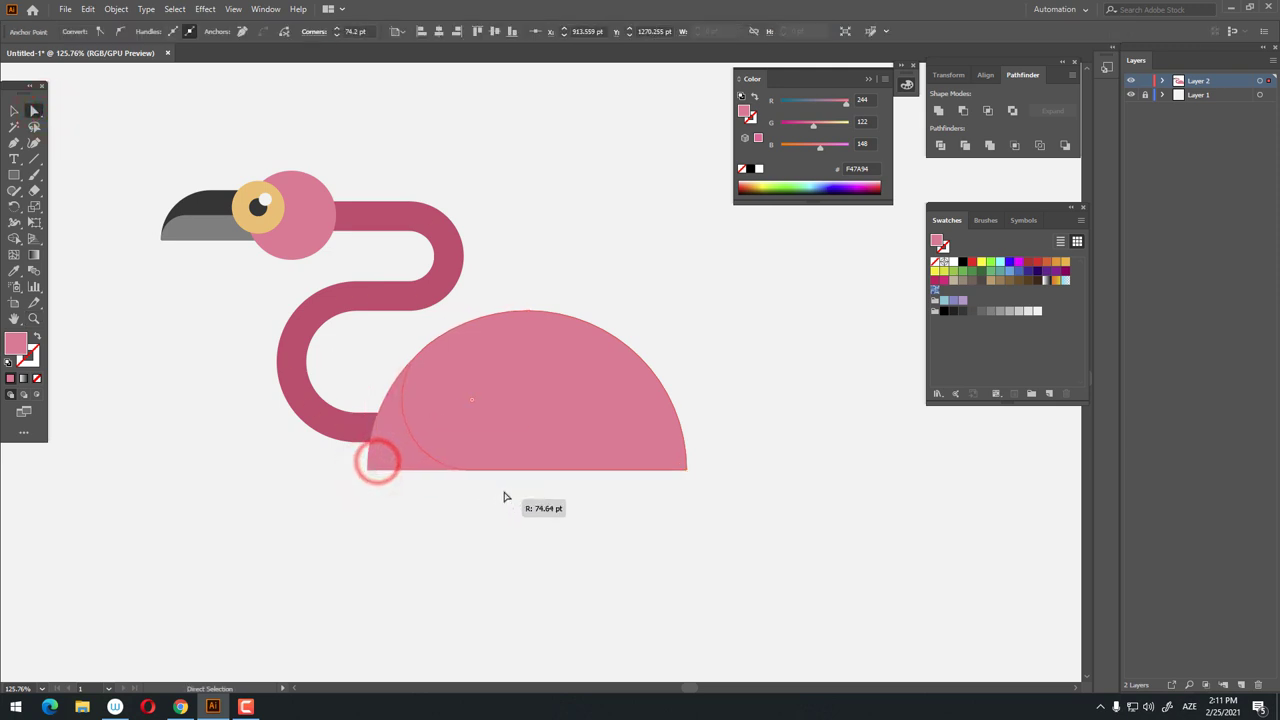
key("z")
mouse_move(400, 418)
left_mouse_down()
mouse_move(204, 418)
mouse_move(443, 463)
left_mouse_up()
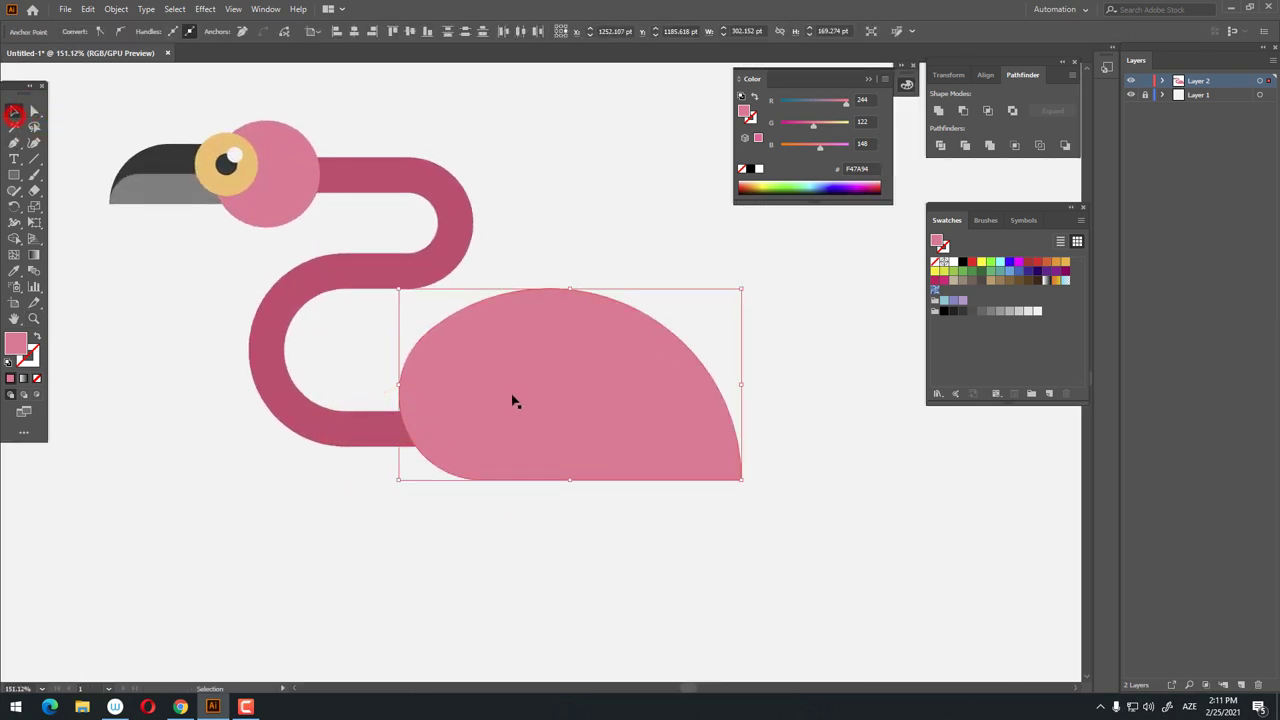
left_click_drag(513, 401, 480, 398)
Reselect the whole body shape and copy it to the clipboard
key("z")
mouse_move(500, 280)
left_mouse_down()
mouse_move(357, 292)
mouse_move(423, 294)
mouse_move(366, 346)
mouse_move(420, 346)
left_mouse_up()
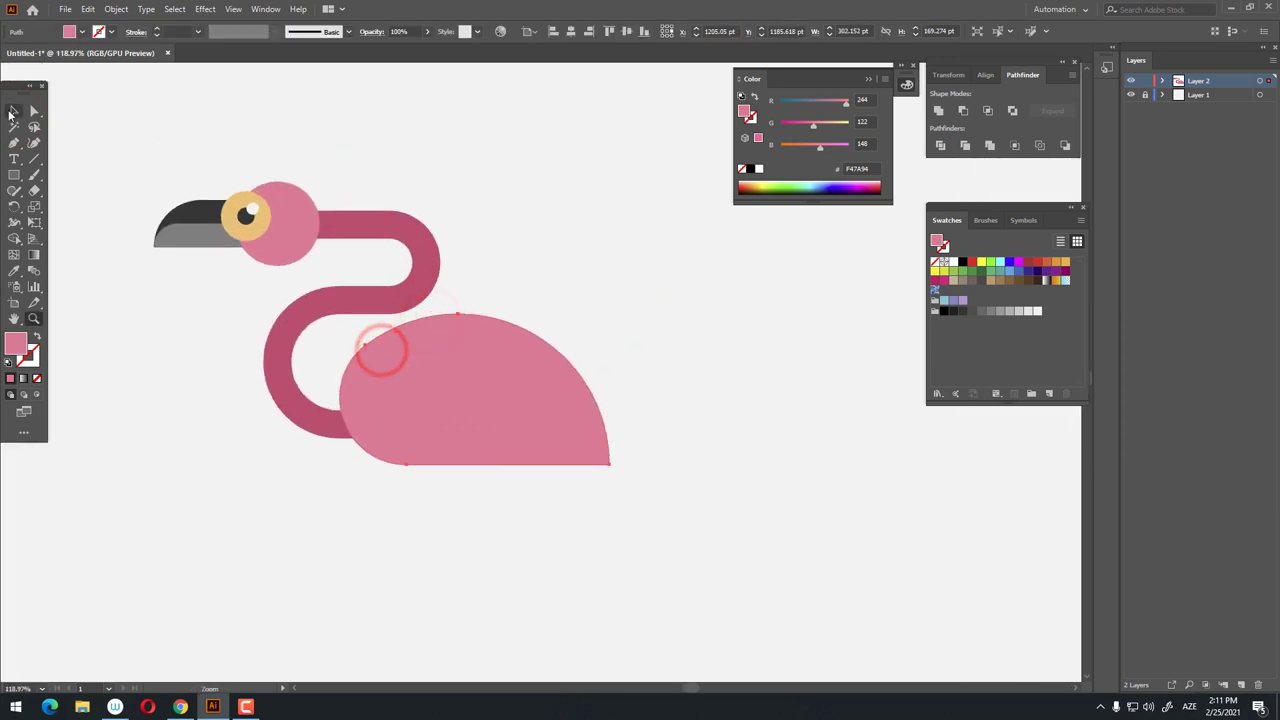
left_click(12, 111)
left_click(674, 318)
left_click(520, 392)
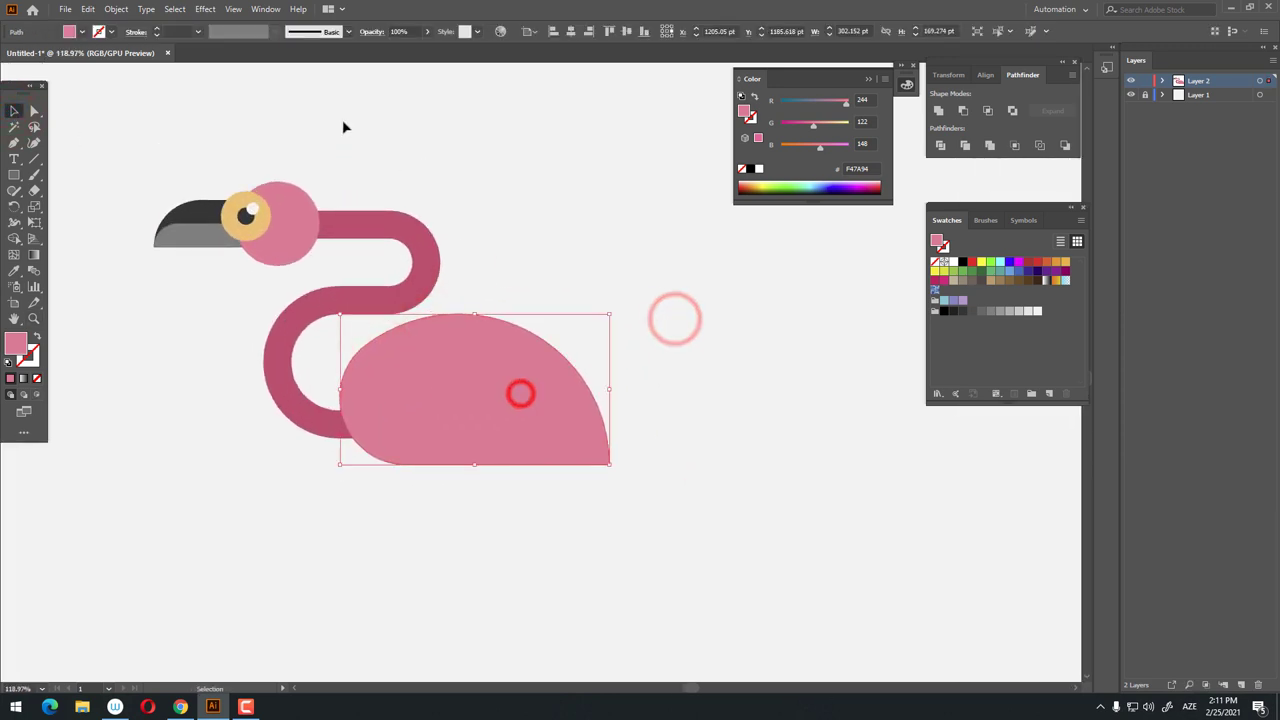
left_click(88, 9)
left_click(114, 72)
left_click(88, 9)
Paste the body copy in front, scale it down and slide it to the body's lower right
left_click(158, 104)
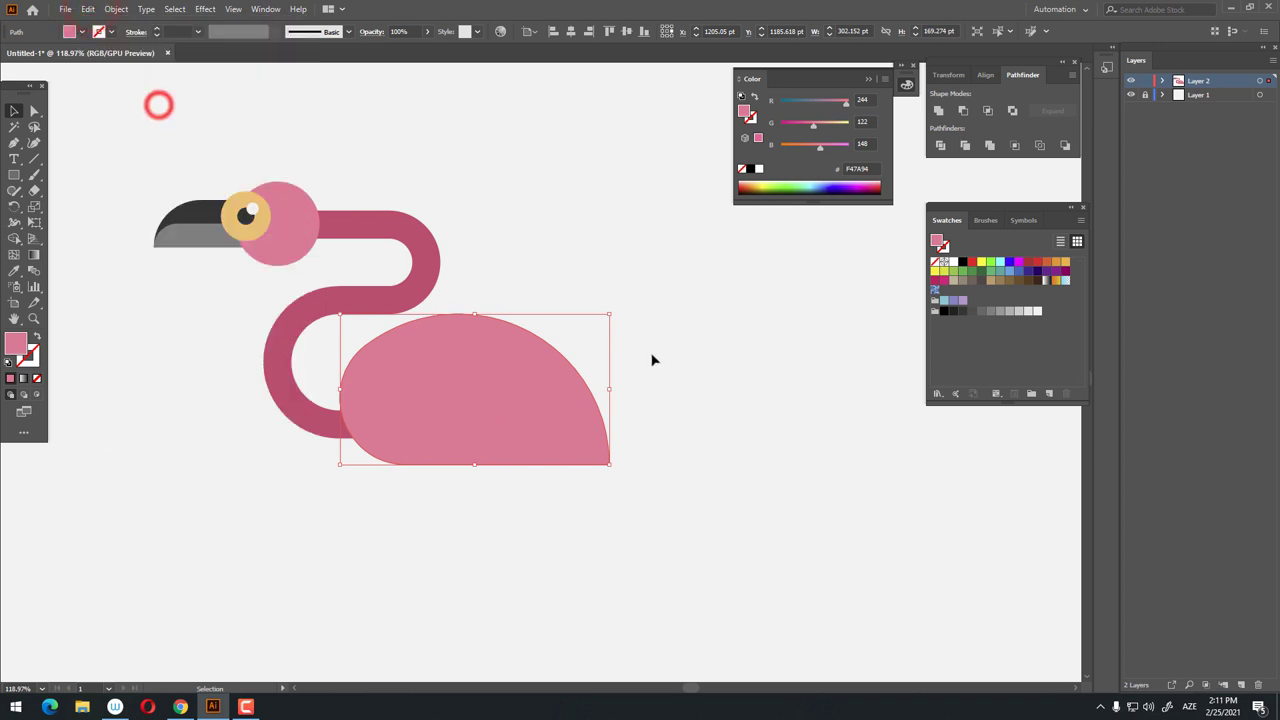
left_click_drag(605, 318, 486, 363)
left_click_drag(437, 408, 510, 435)
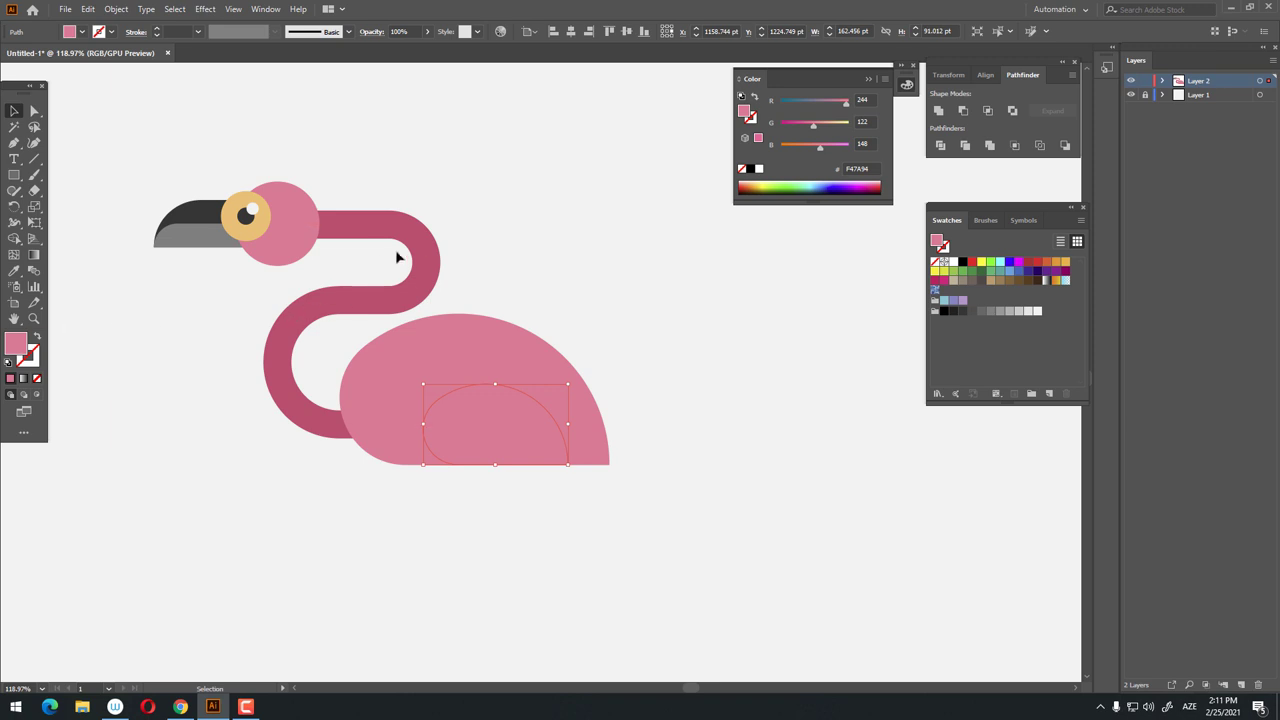
left_click_drag(391, 251, 392, 251)
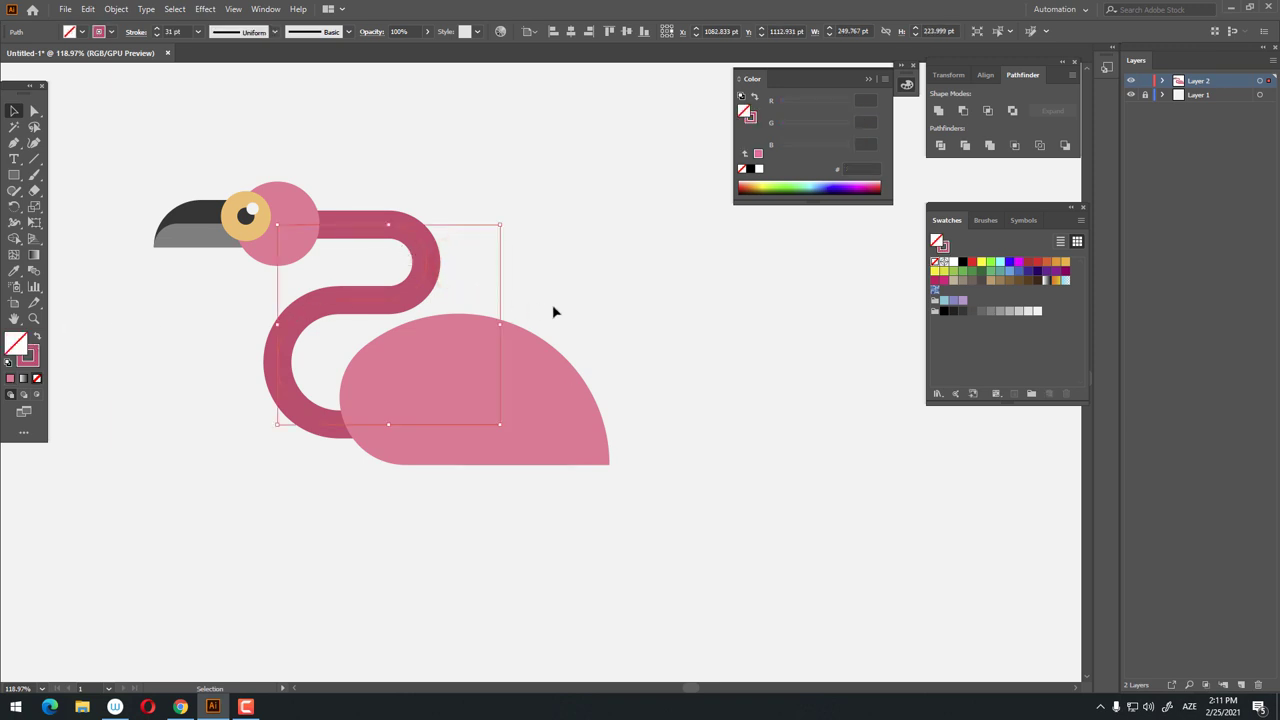
left_click(680, 308)
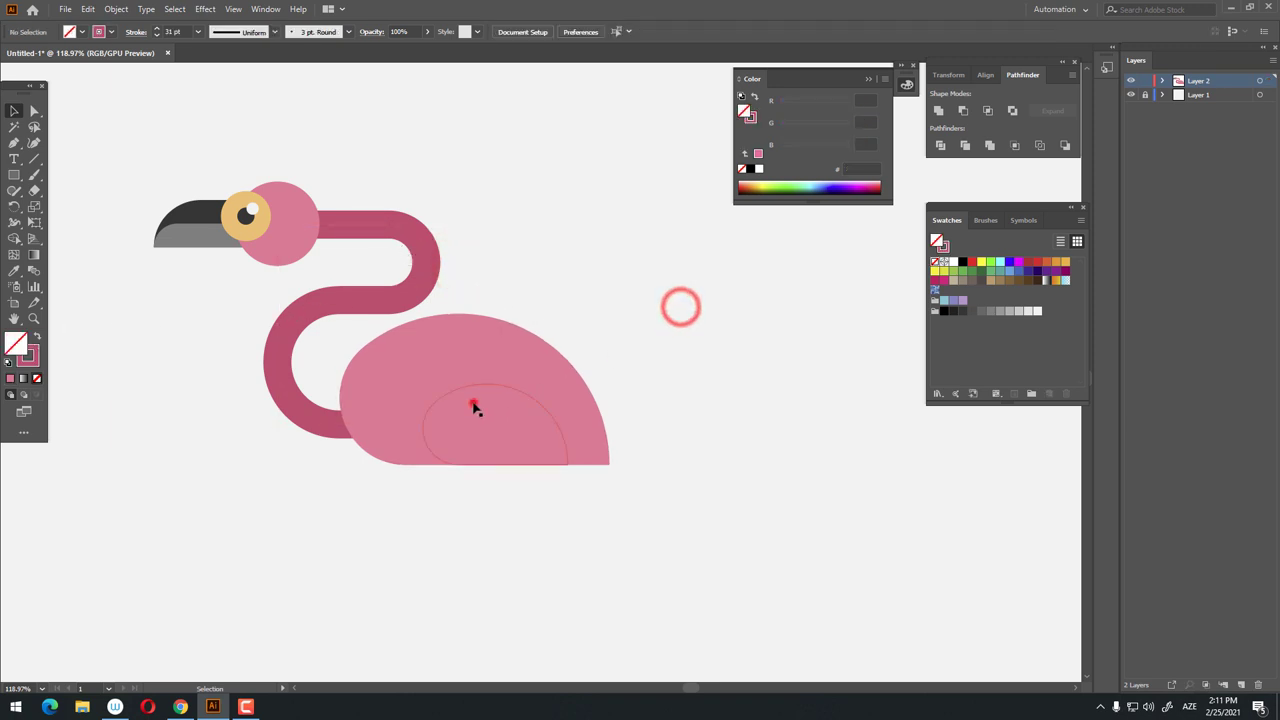
left_click(474, 403)
Fill the smaller wing copy with darker pink DD5277
double_click(17, 345)
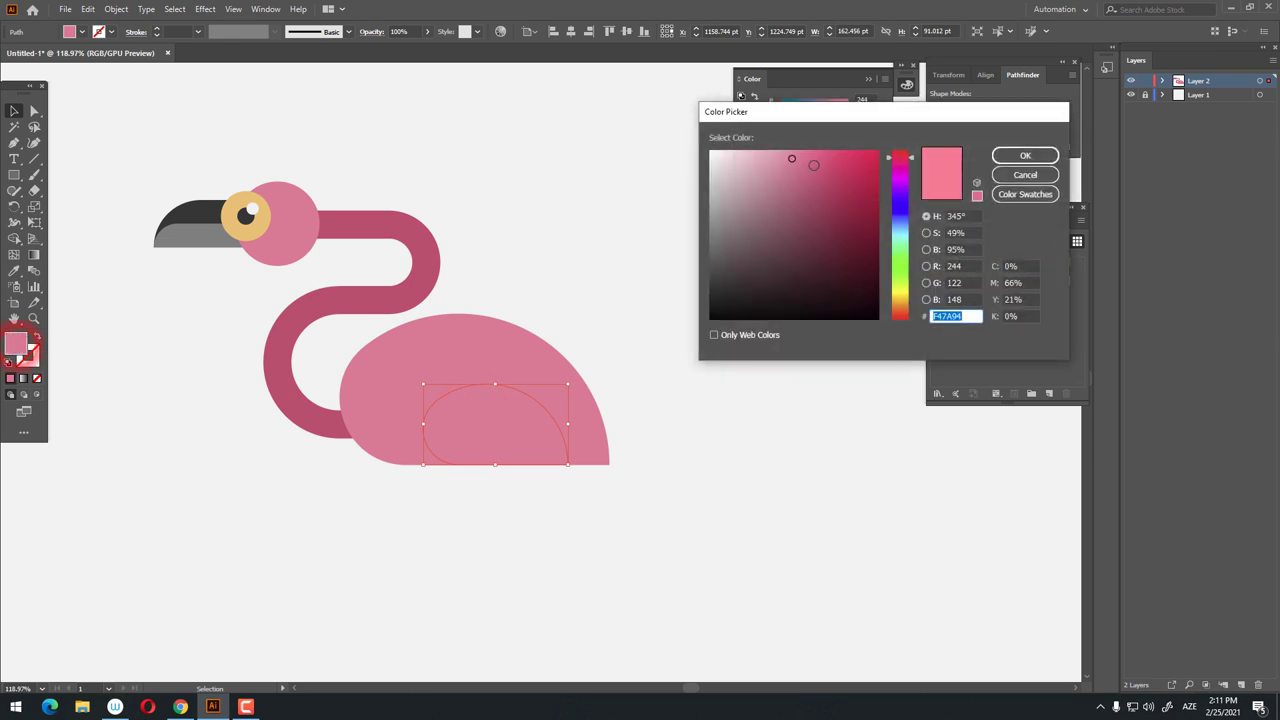
left_click(1015, 158)
left_click(620, 563)
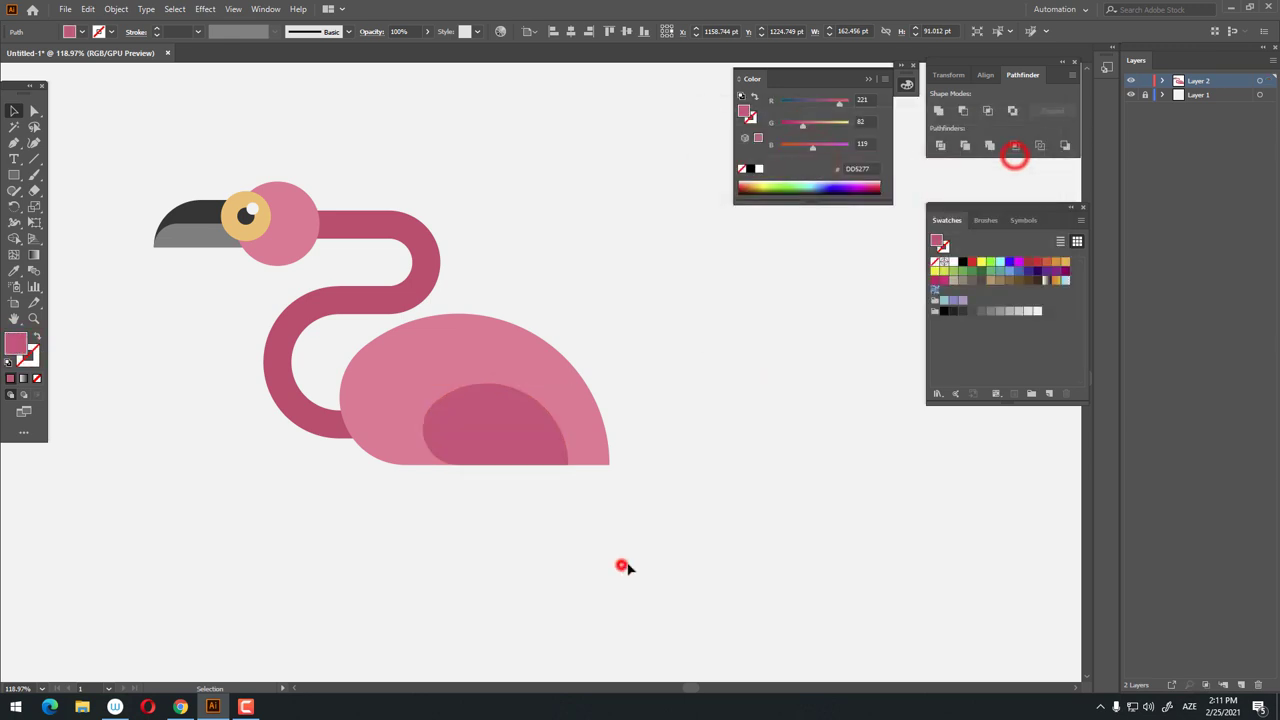
key("z")
left_click(537, 463)
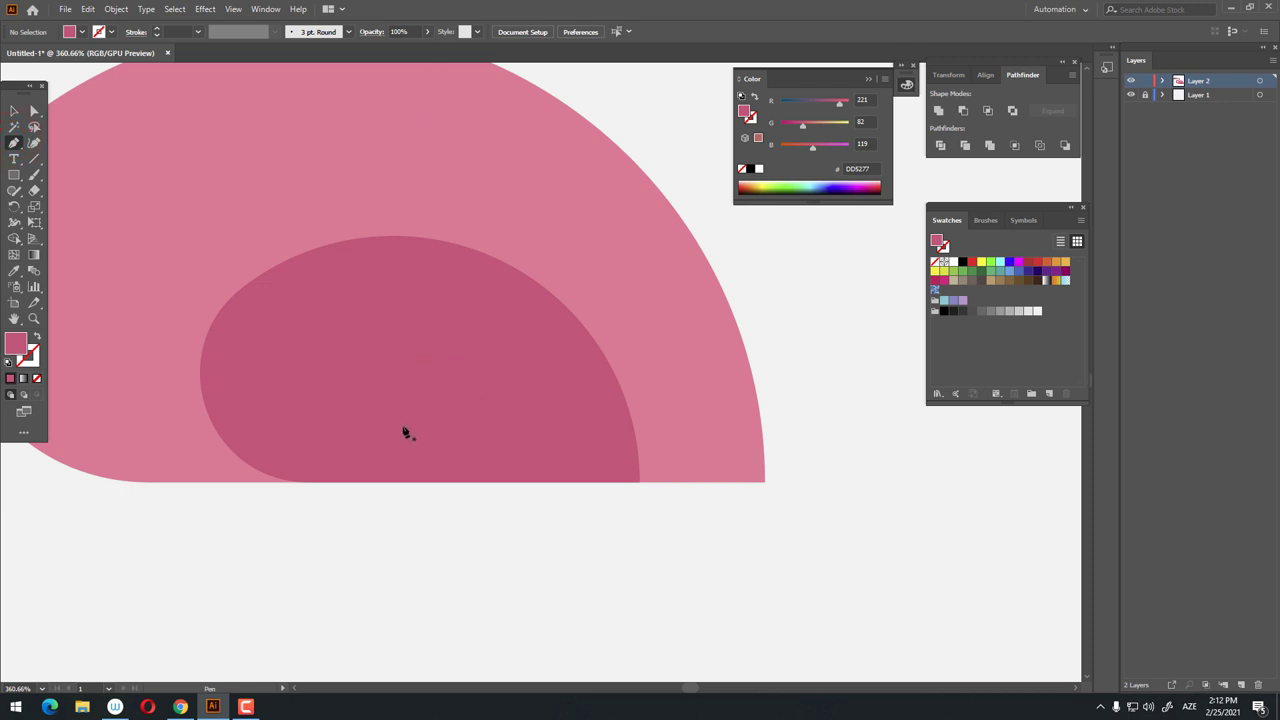
Draw a straight line across the wing and stroke it dark plum 663A48
left_click(654, 443, "shift")
left_click(14, 110)
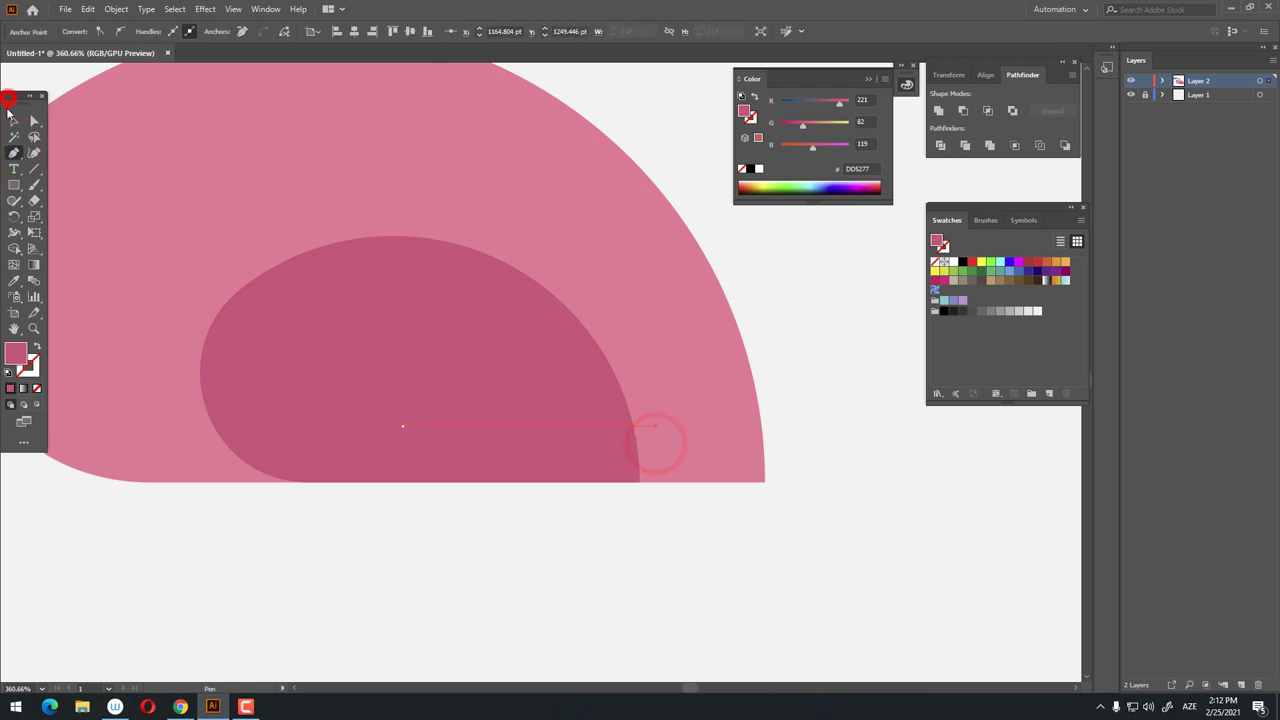
left_click(37, 348)
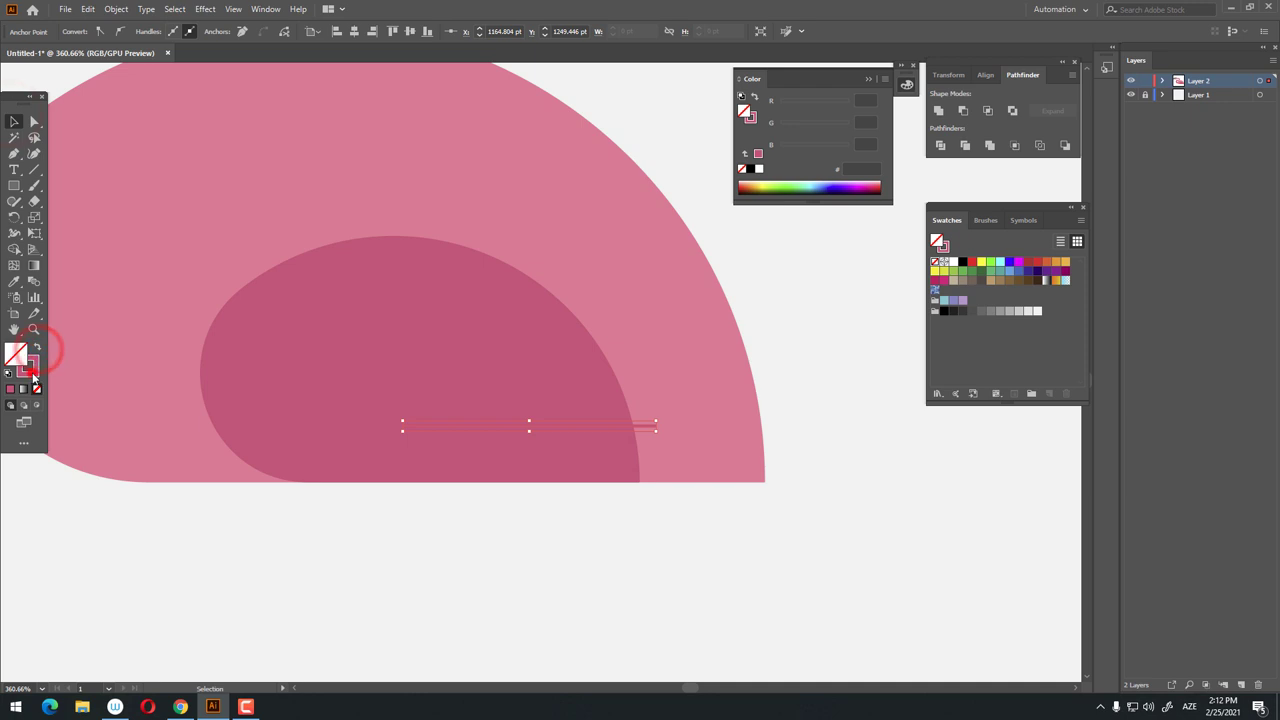
double_click(30, 368)
left_click_drag(804, 219, 778, 253)
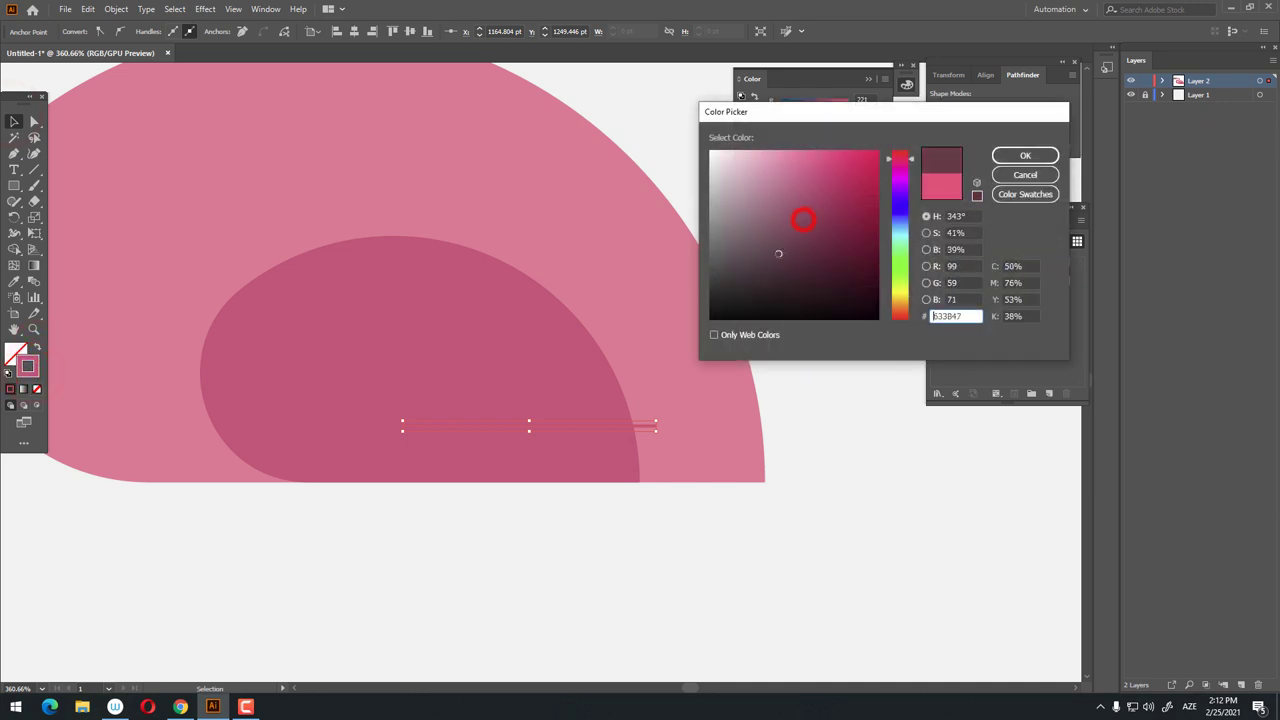
left_click(1025, 158)
Set the wing line's stroke weight to 5 pt
left_click(476, 426)
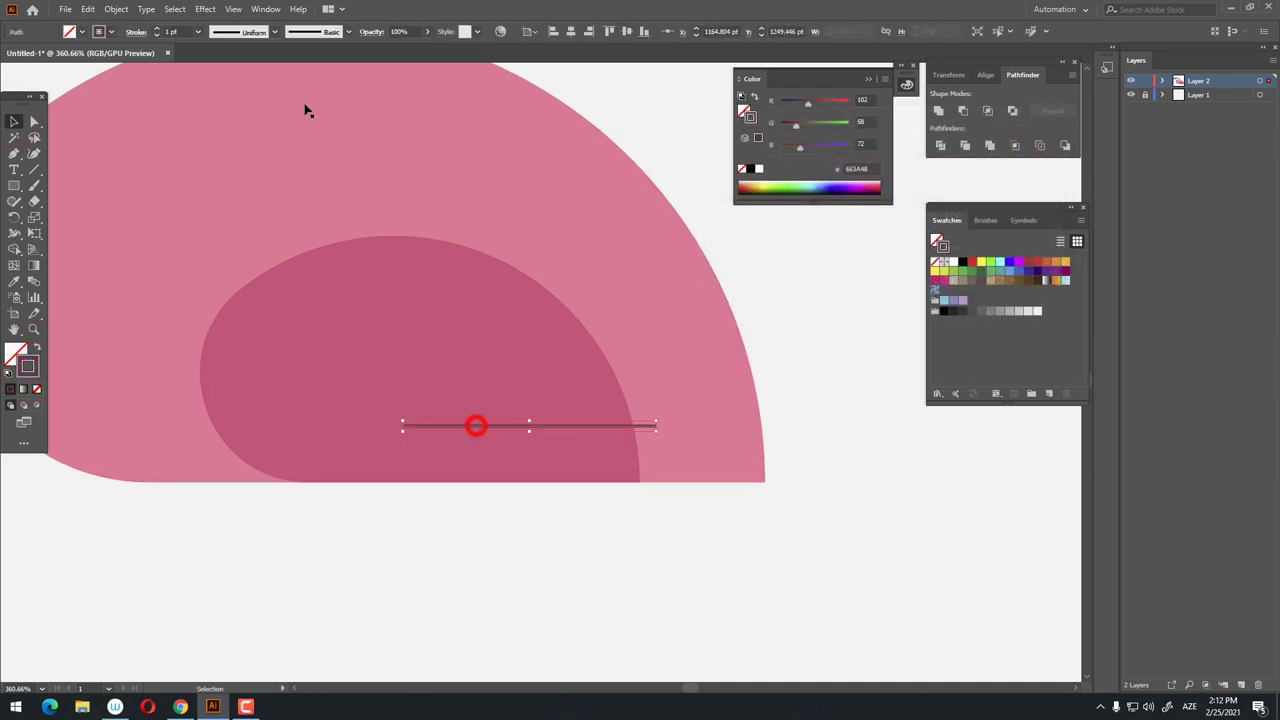
type("5")
key("Return")
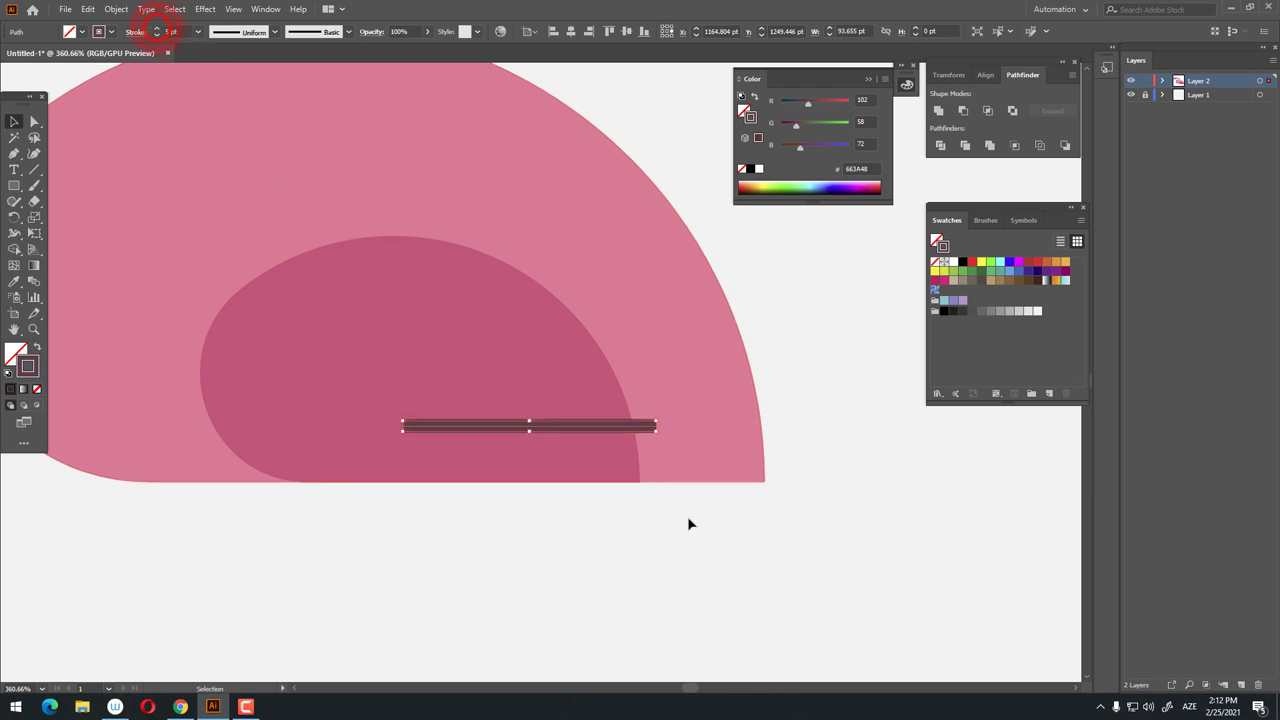
left_click(700, 534)
left_click(573, 513)
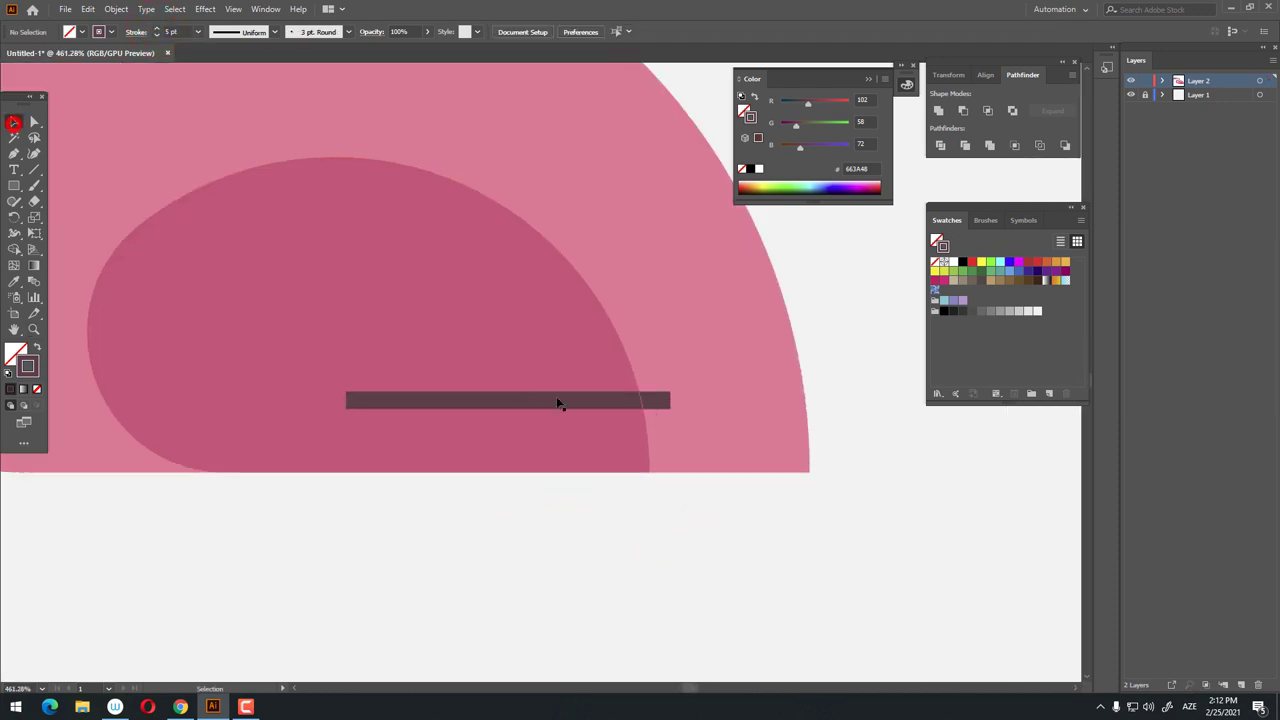
left_click(573, 402)
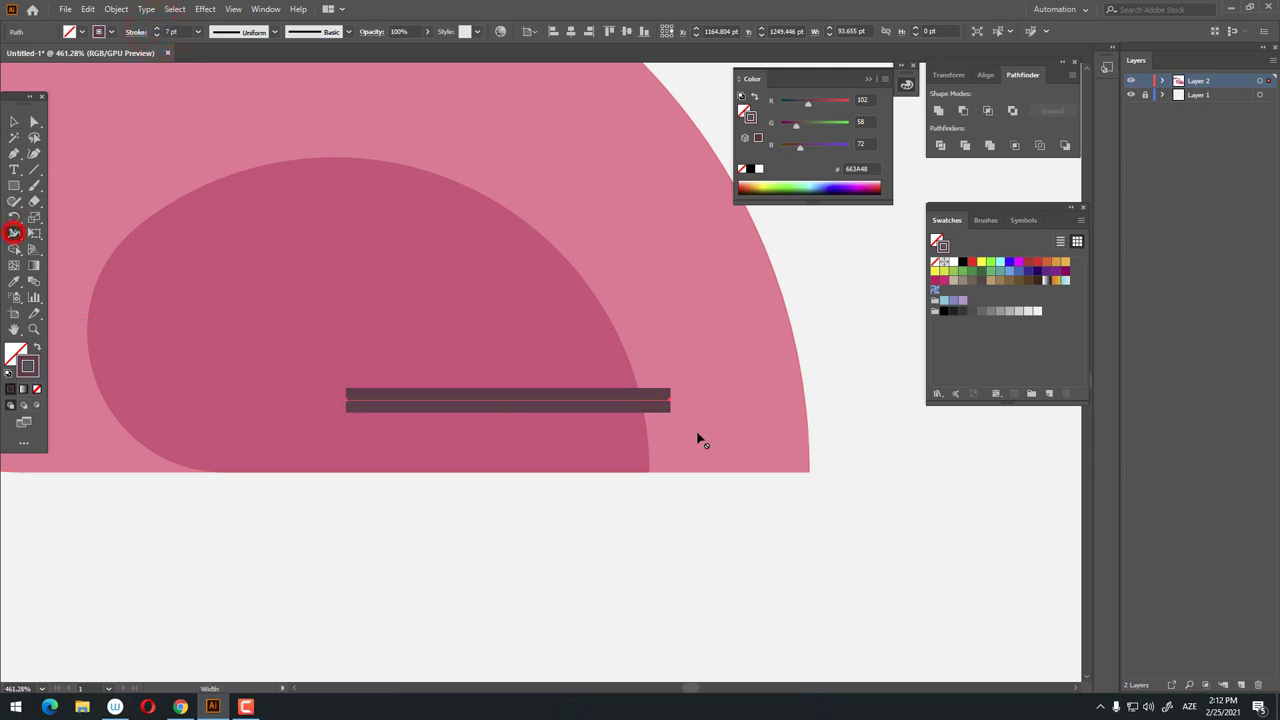
Taper the wing line's right end to a 0 pt point and give it a round cap
left_click_drag(670, 406, 670, 401)
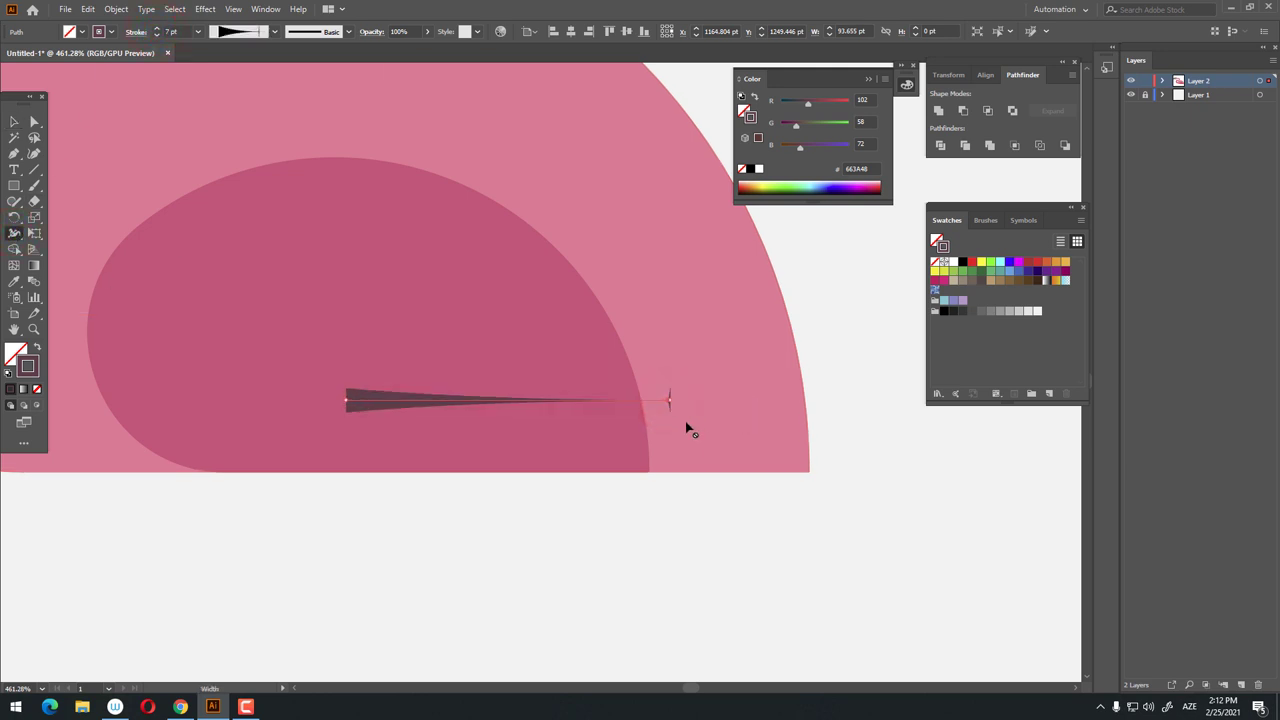
key("z")
left_click(714, 405)
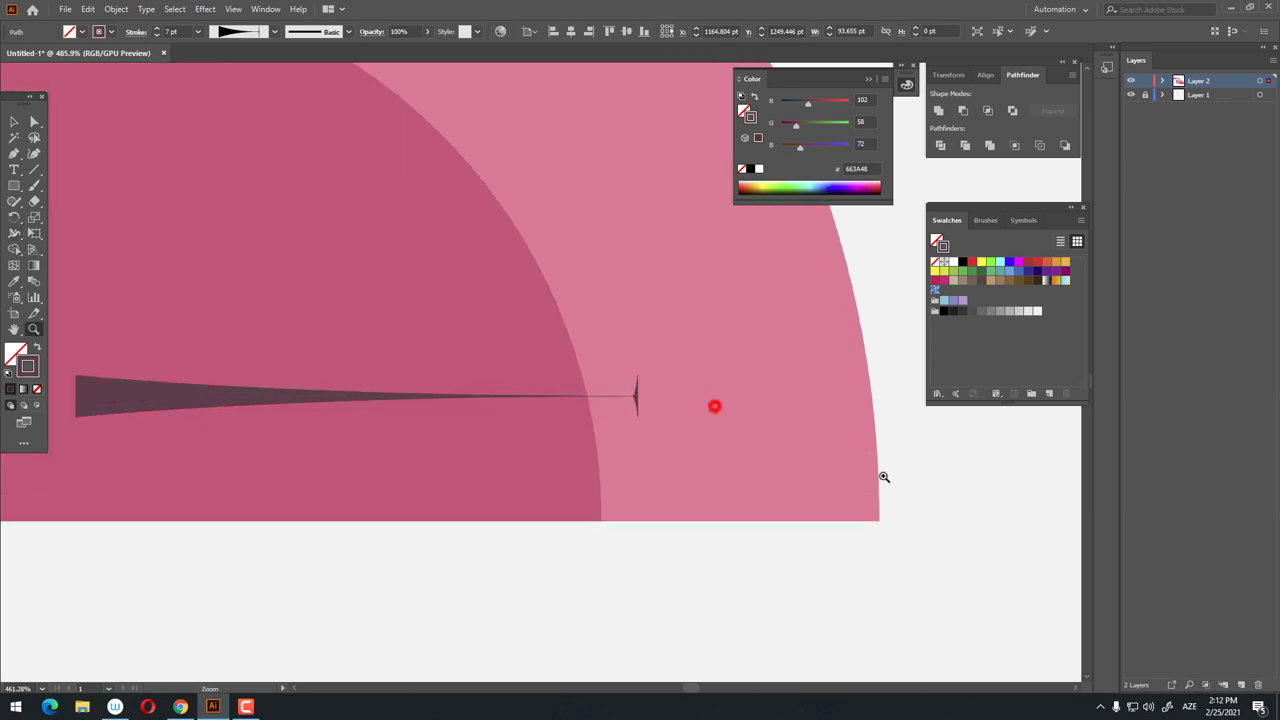
key("ctrl+z")
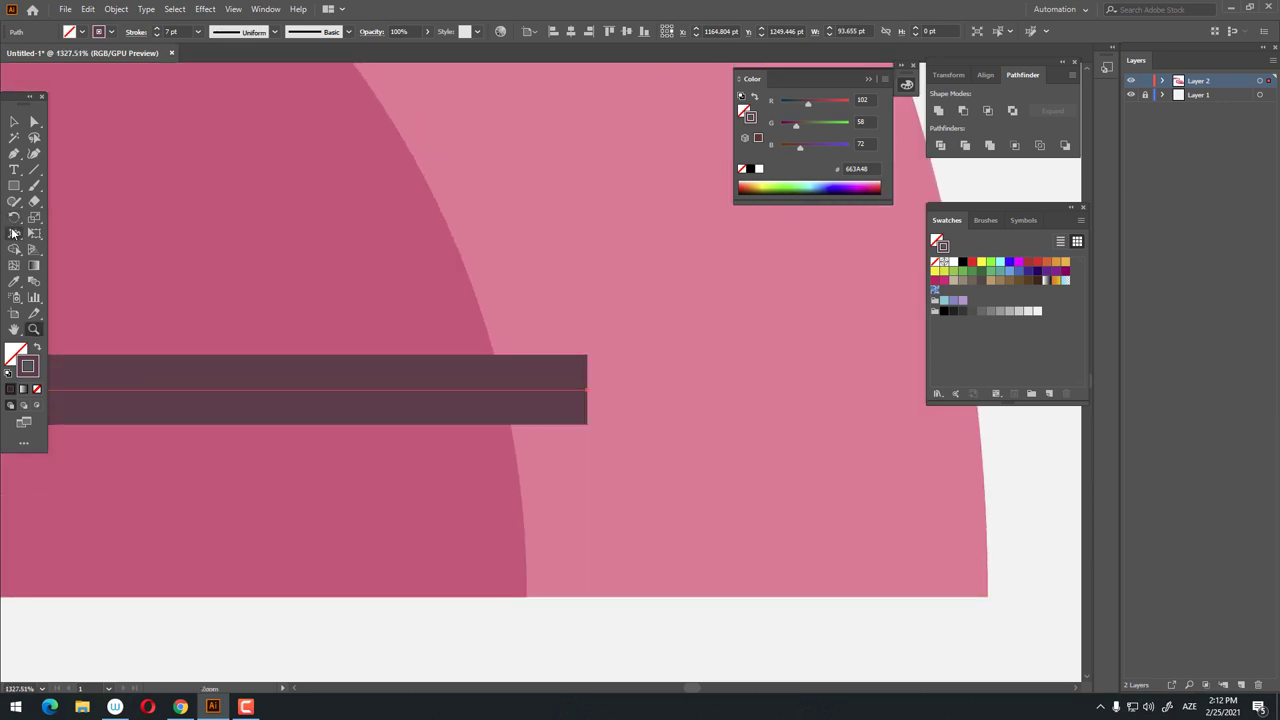
left_click_drag(591, 394, 589, 390)
scroll(623, 375, "down", 5)
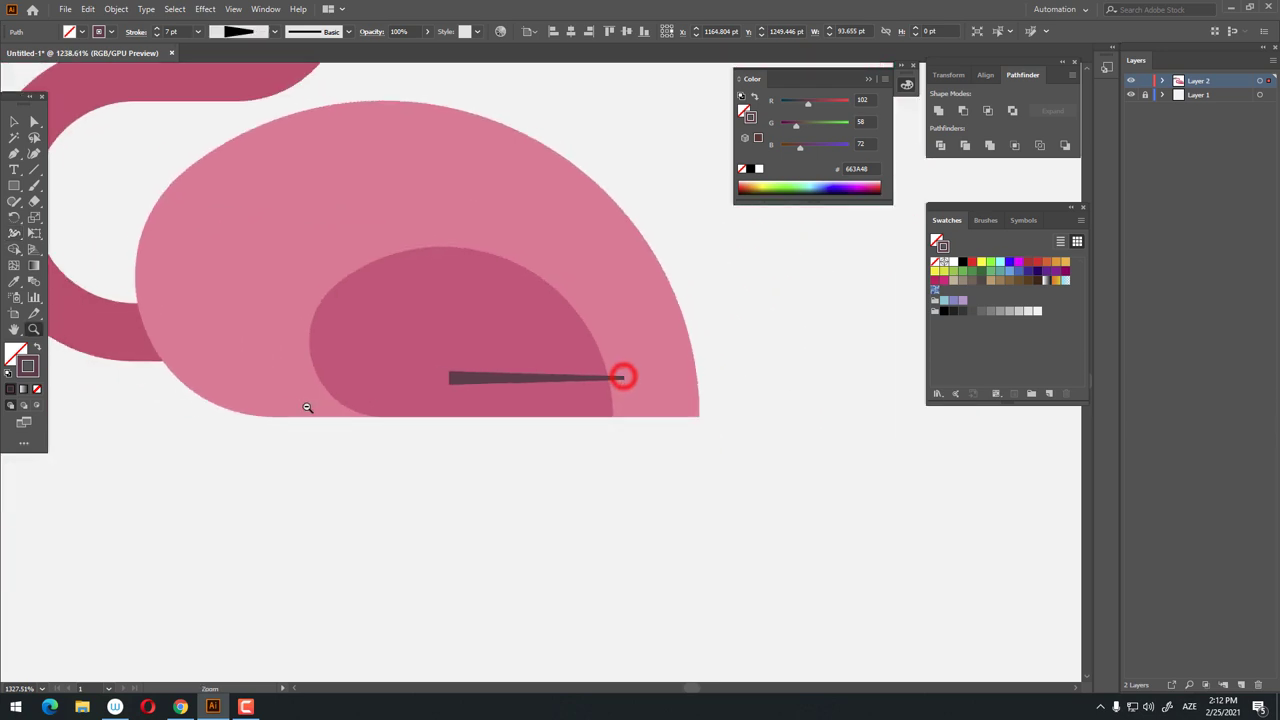
left_click_drag(389, 394, 446, 457)
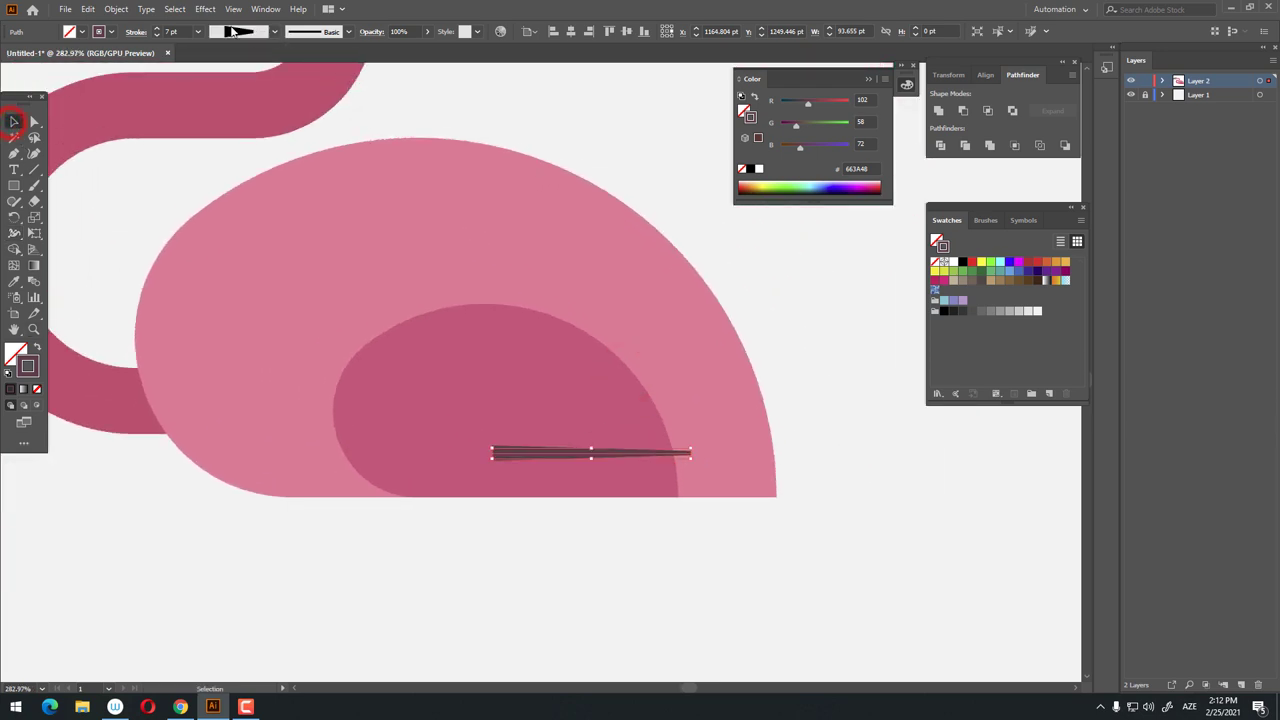
left_click(136, 31)
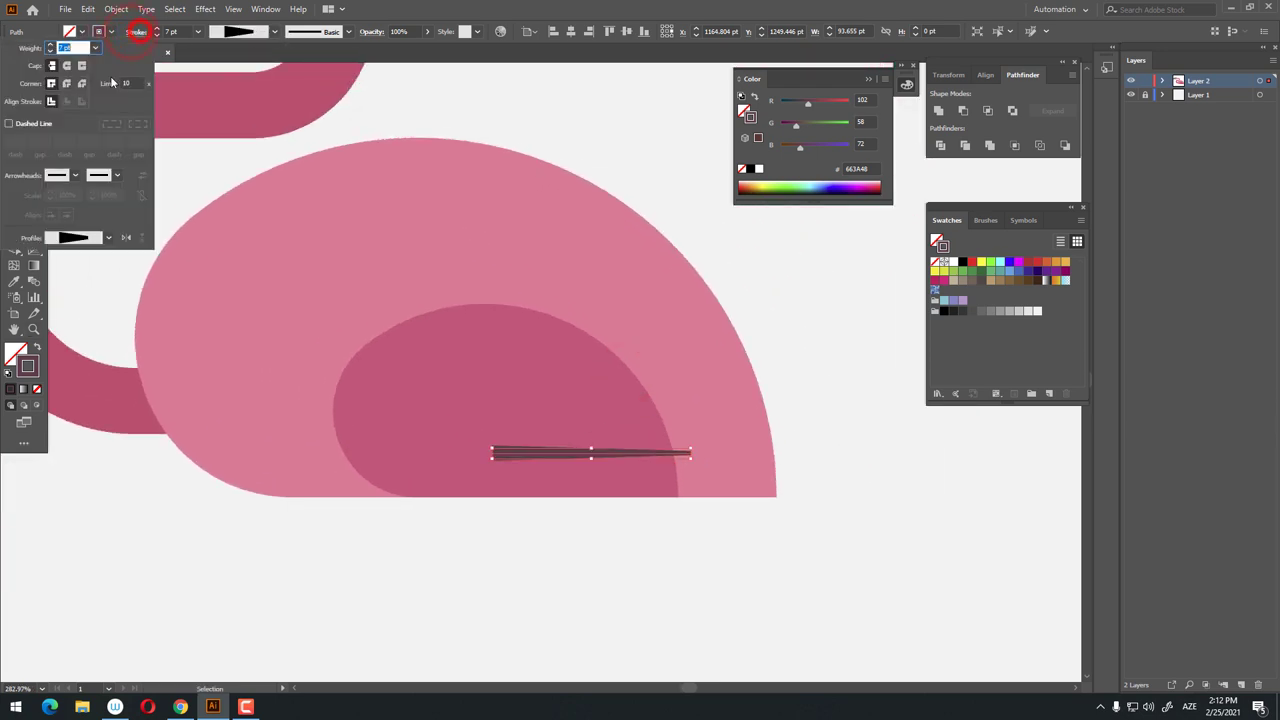
left_click(700, 574)
Duplicate the feather stroke upward twice, stacking two copies above the original
left_click(664, 540)
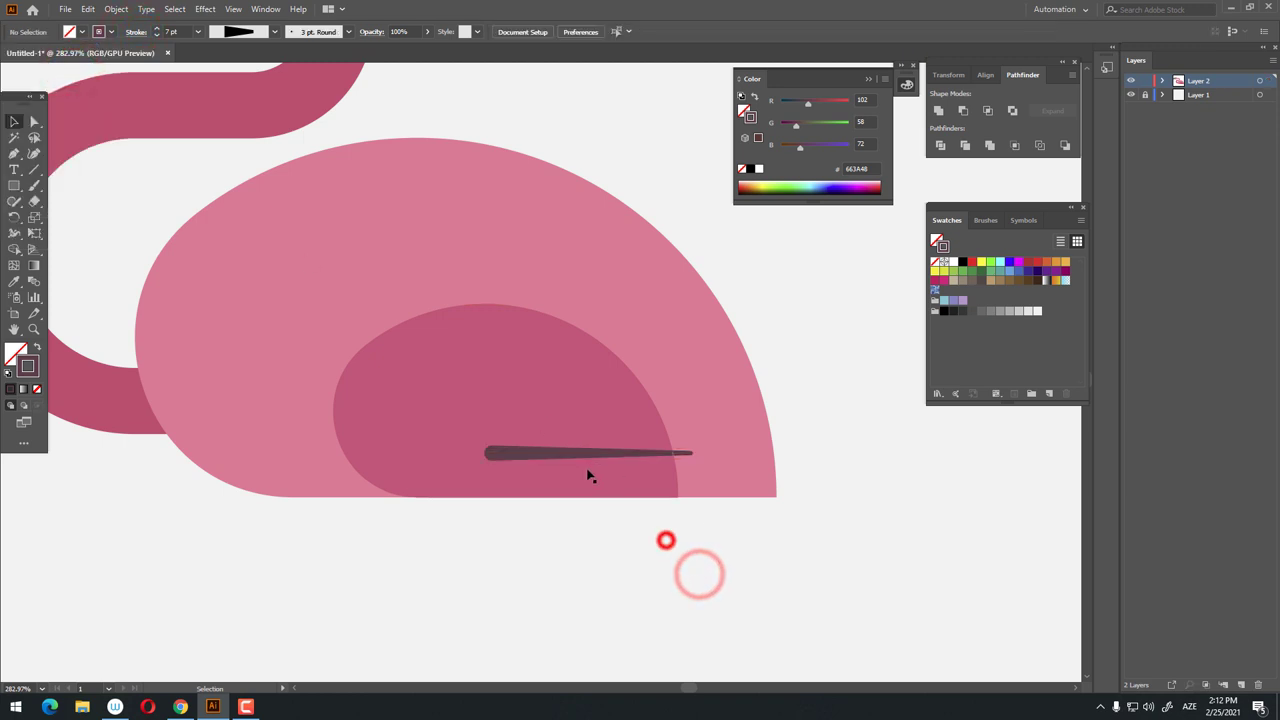
left_click_drag(590, 458, 590, 415)
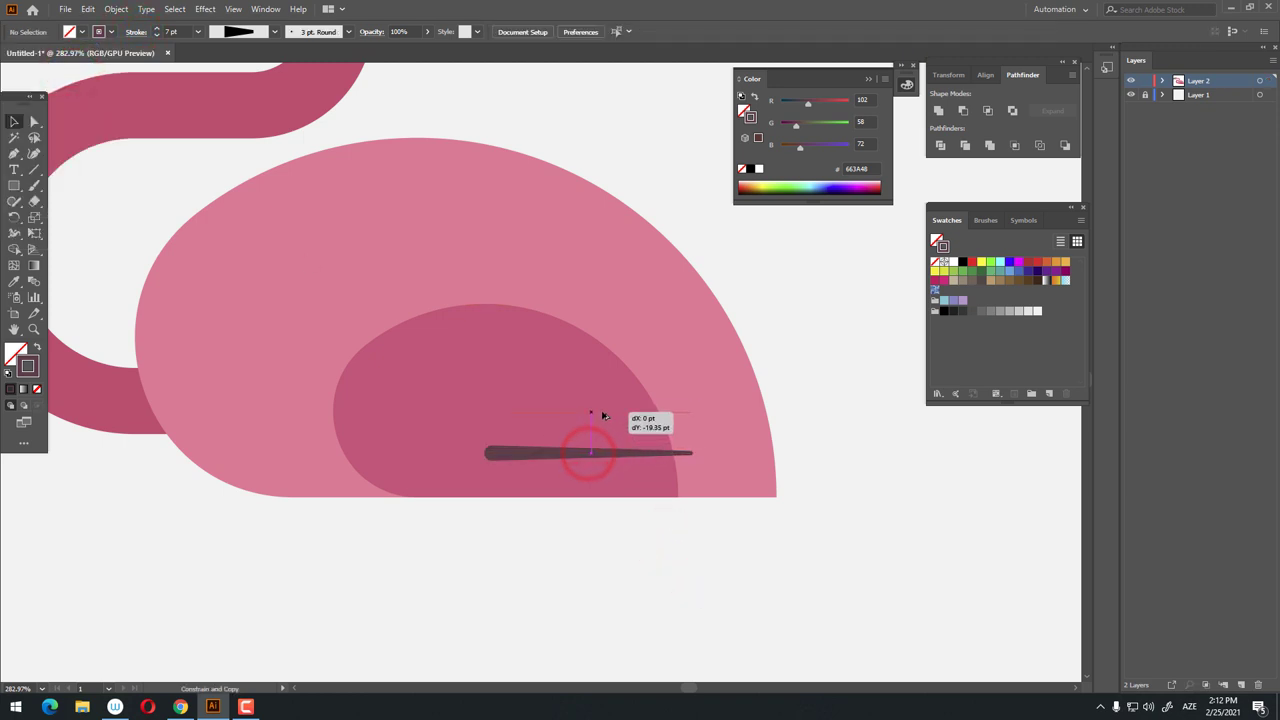
key("ctrl+d")
key("z")
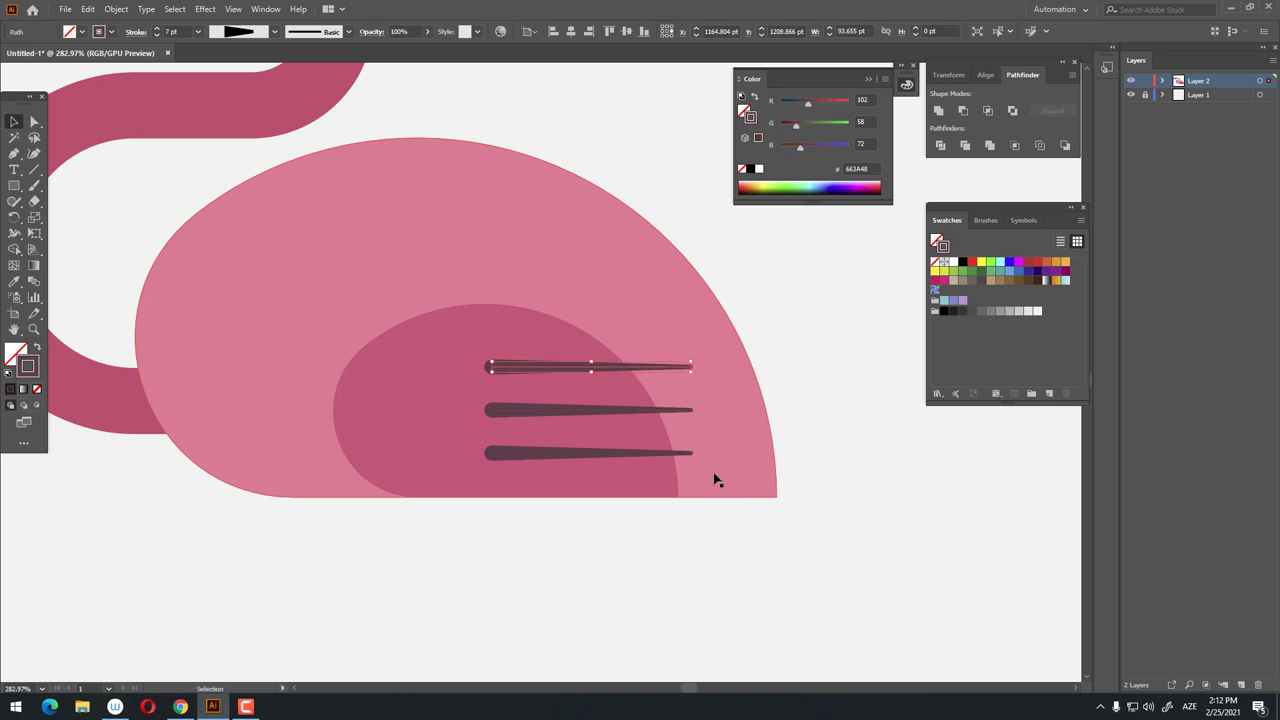
left_click(715, 474)
Shorten the upper two feather strokes, making the top one shortest
left_click(12, 121)
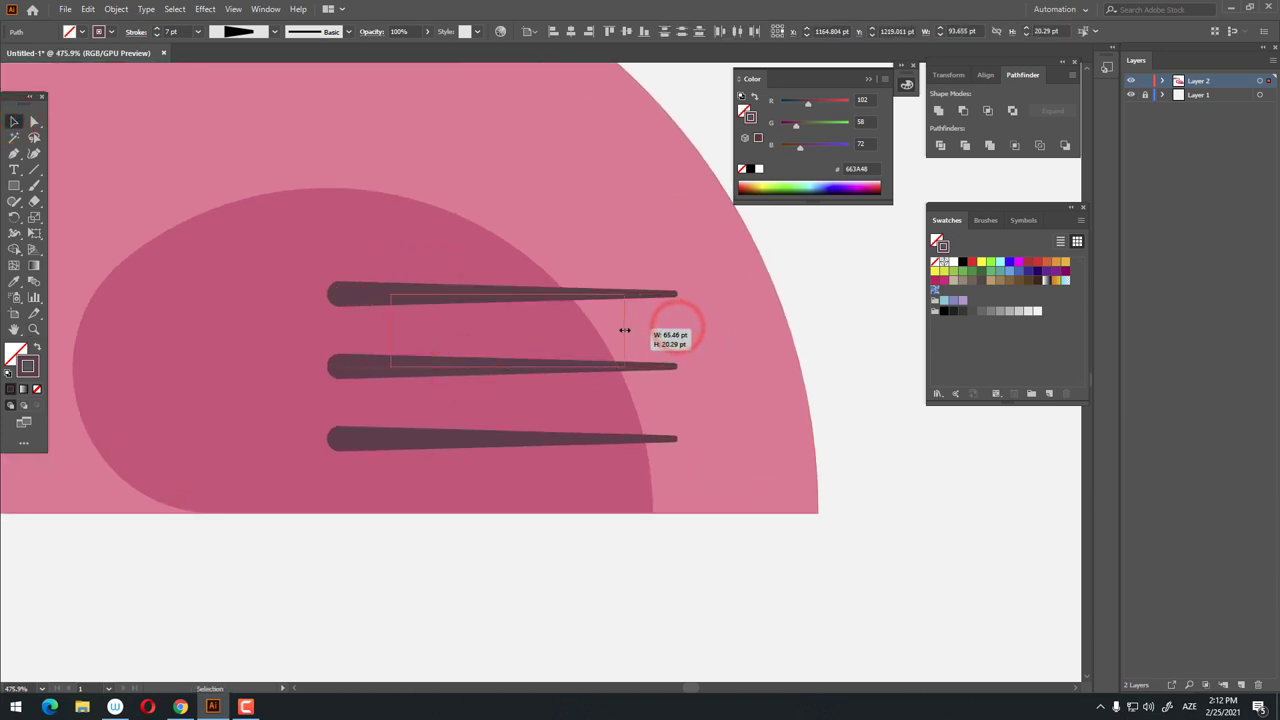
left_click_drag(636, 331, 636, 331)
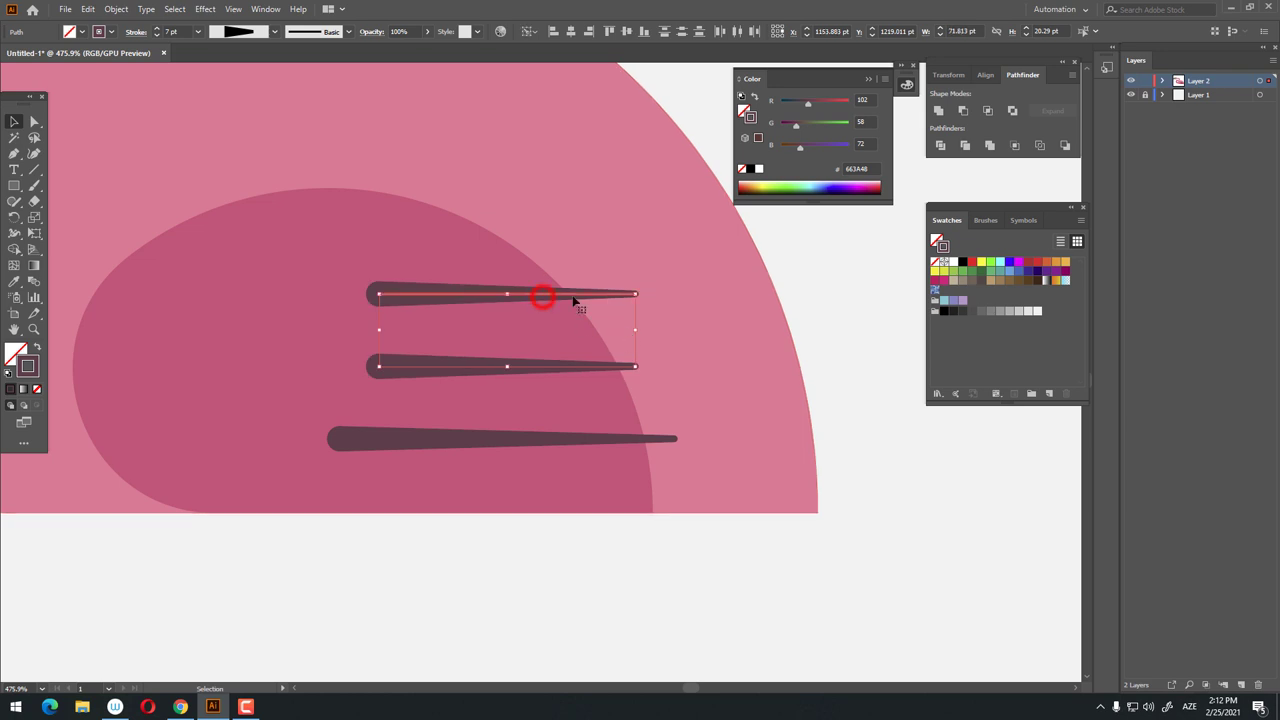
left_click(911, 474)
left_click(500, 294)
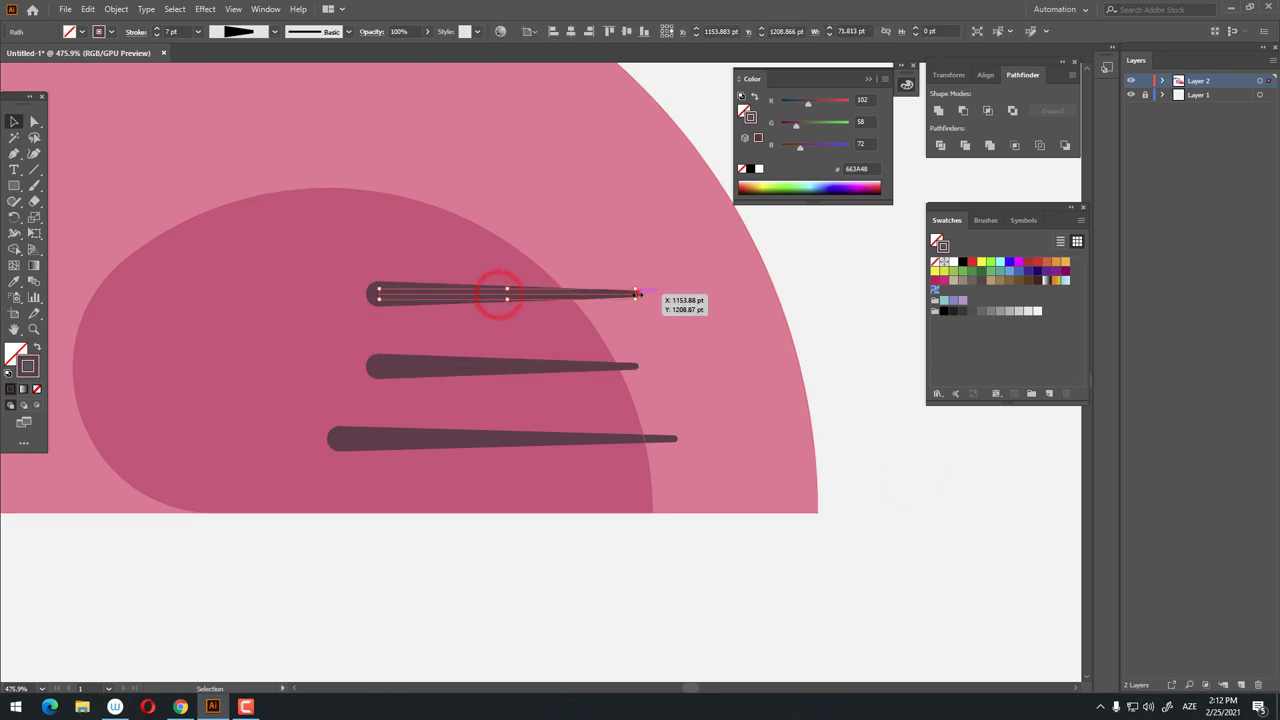
left_click_drag(611, 298, 603, 295)
Select the three wing feather strokes
key("z")
left_click_drag(643, 371, 317, 363)
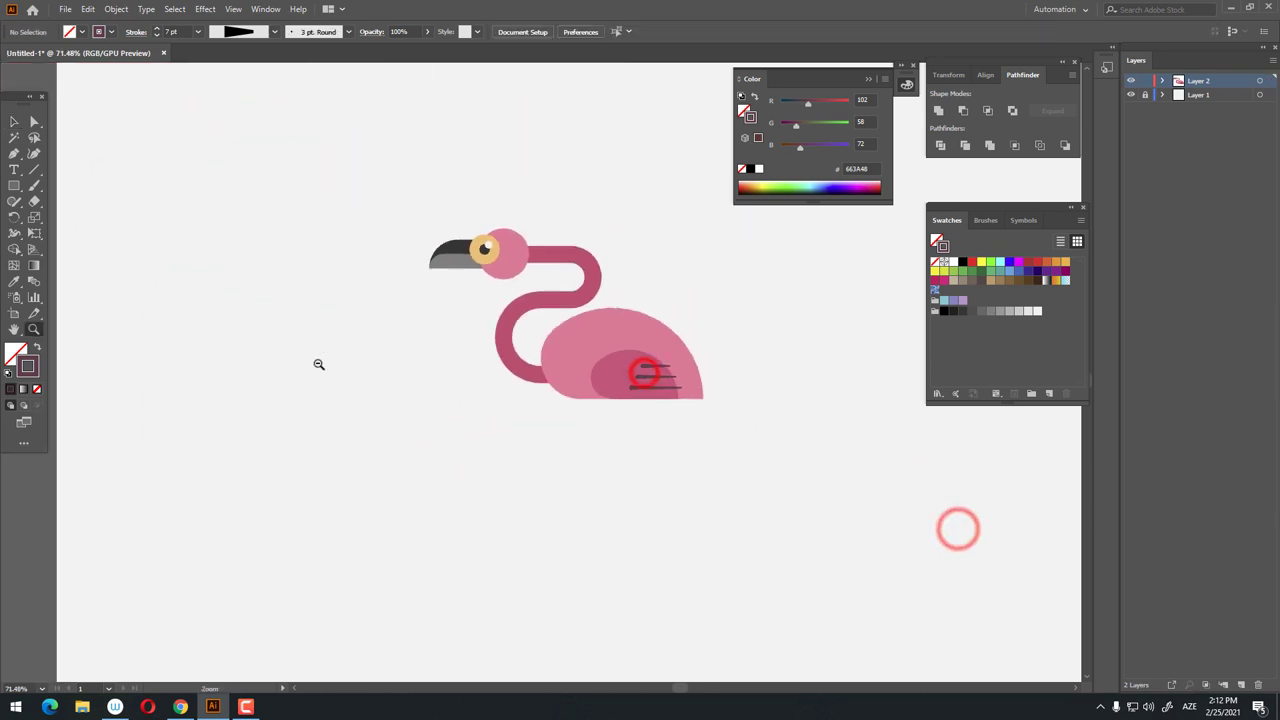
left_click(712, 378)
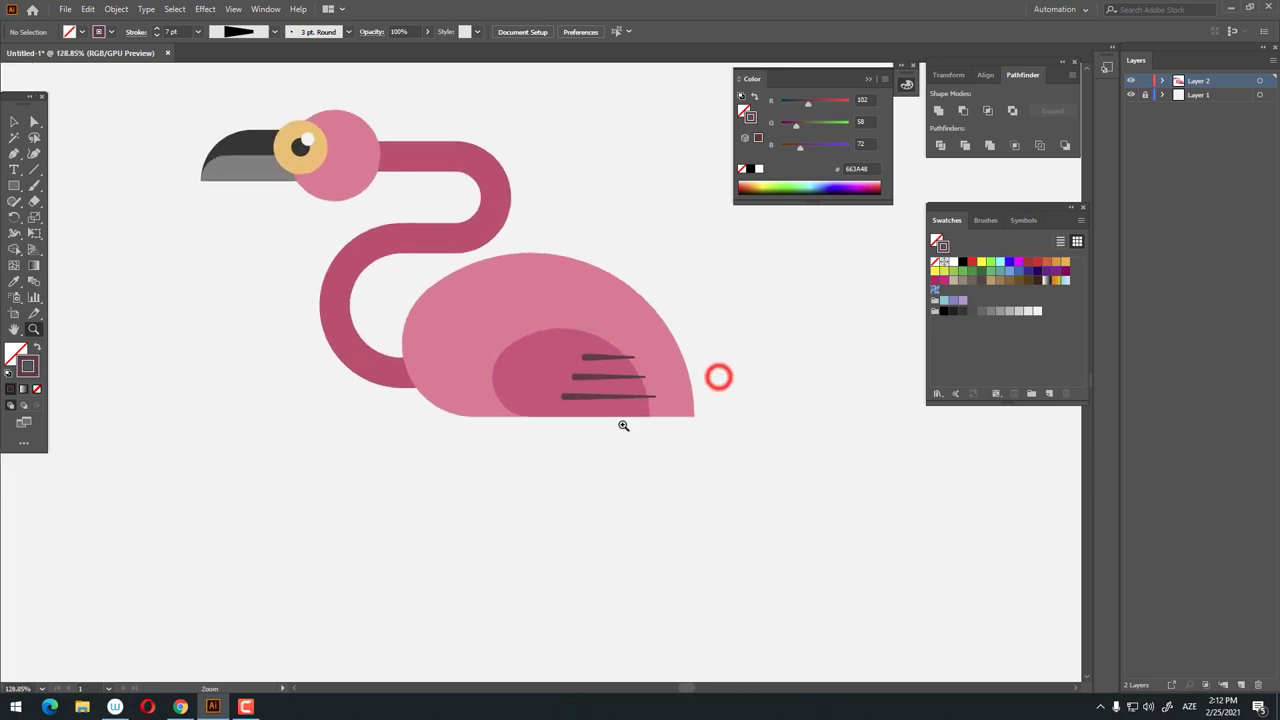
left_click(637, 434)
left_click(14, 122)
left_click_drag(575, 410, 626, 430)
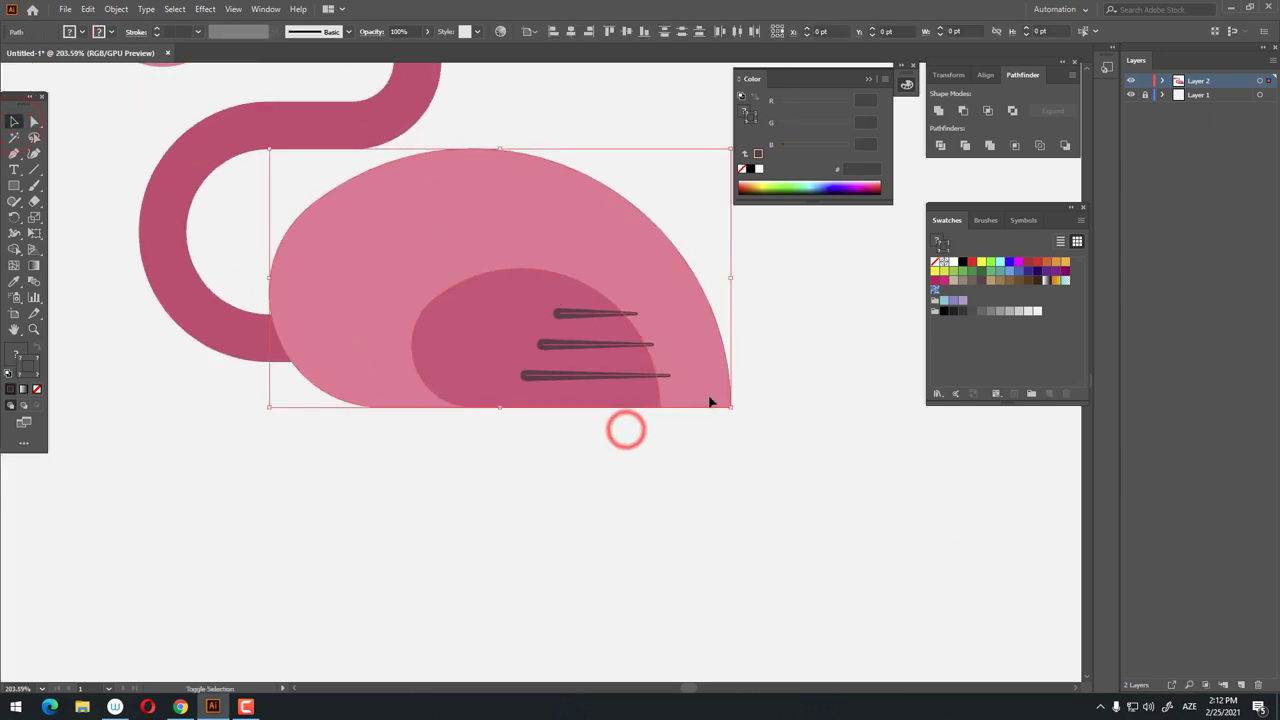
left_click(454, 449)
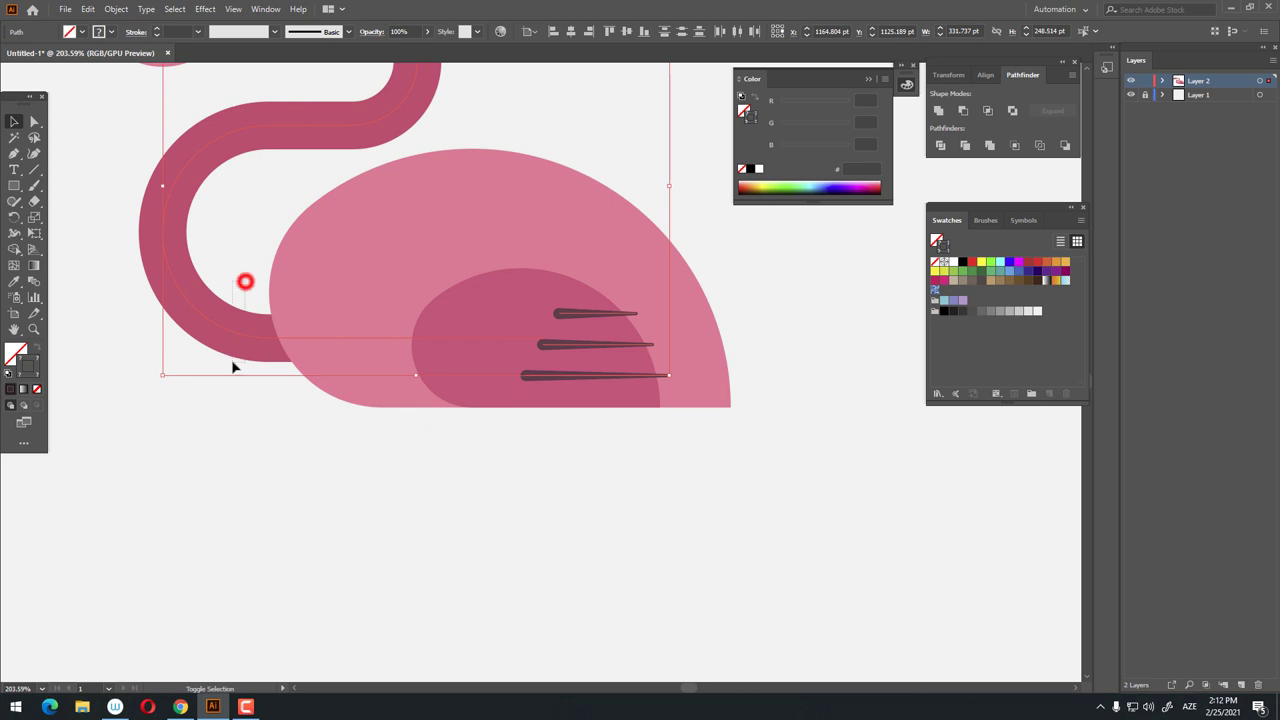
key("ctrl+alt+]")
Apply Object > Expand Appearance and Expand to make the feathers filled shapes
left_click(116, 9)
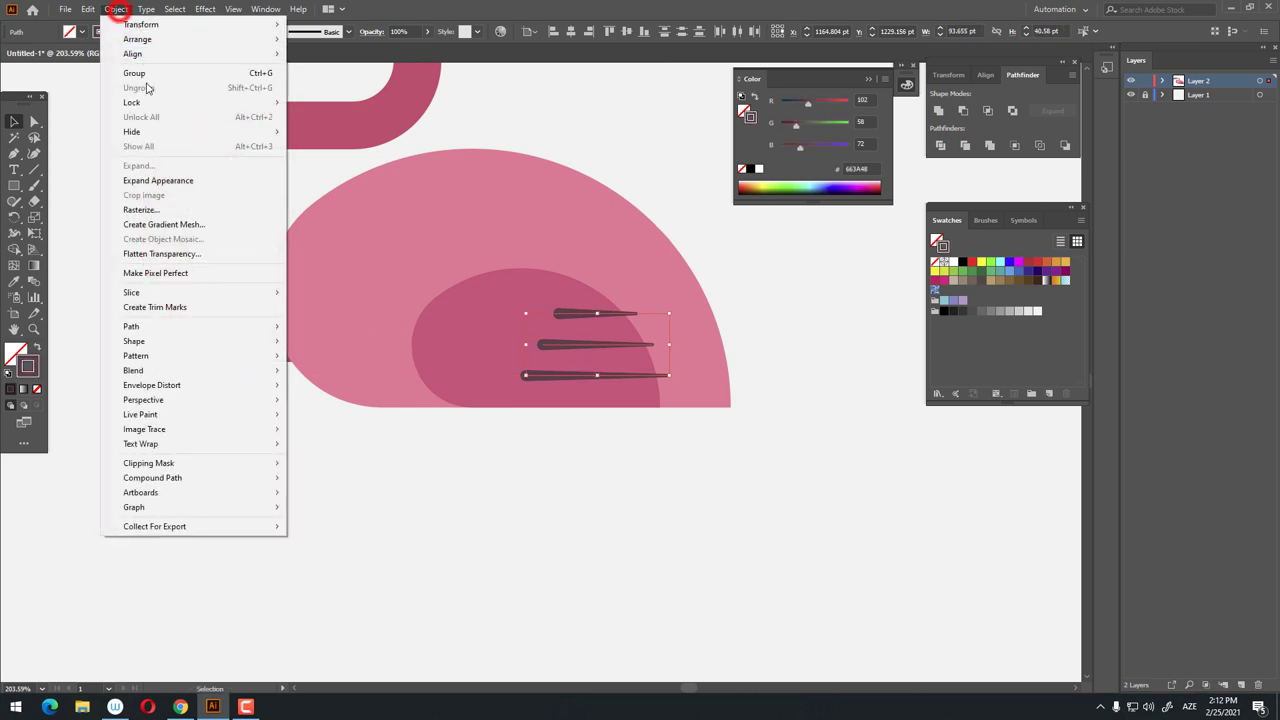
left_click(158, 180)
left_click(116, 9)
left_click(138, 165)
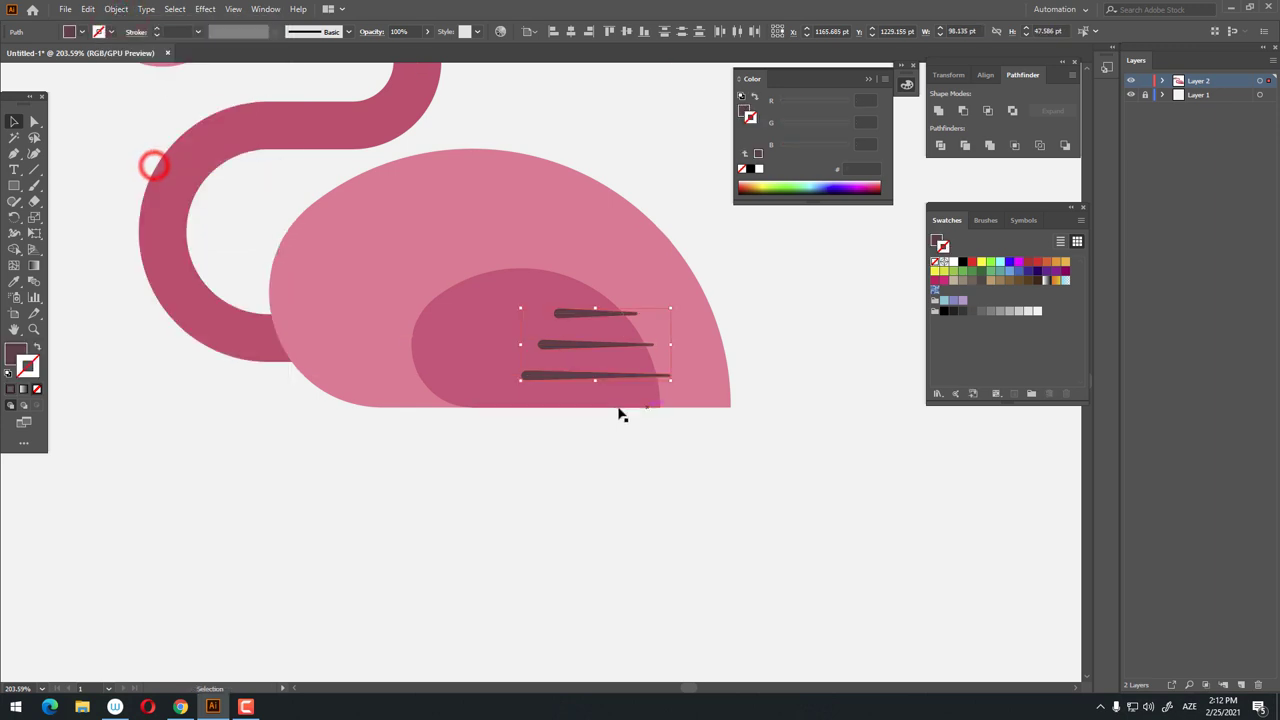
left_click(634, 434)
key("z")
left_click_drag(642, 420, 376, 427)
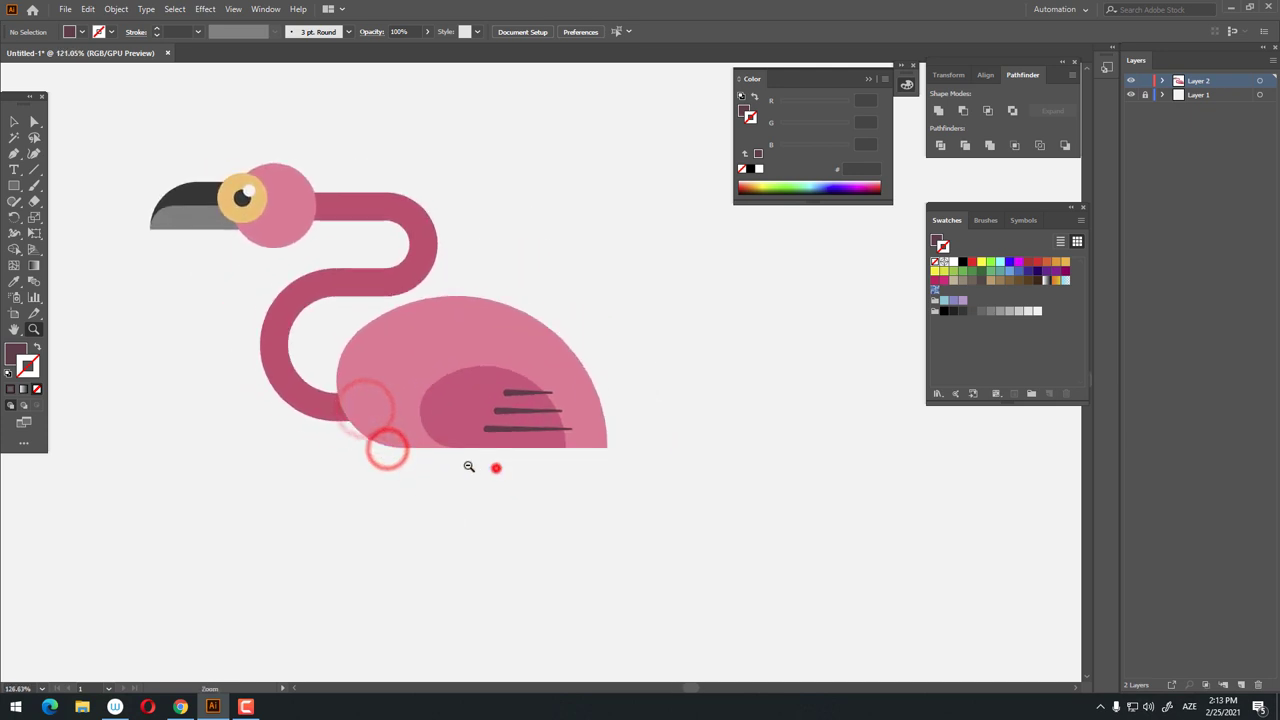
Draw a vertical leg line down from the flamingo's body
mouse_move(376, 427)
left_mouse_down()
mouse_move(503, 445)
mouse_move(574, 497)
left_mouse_up()
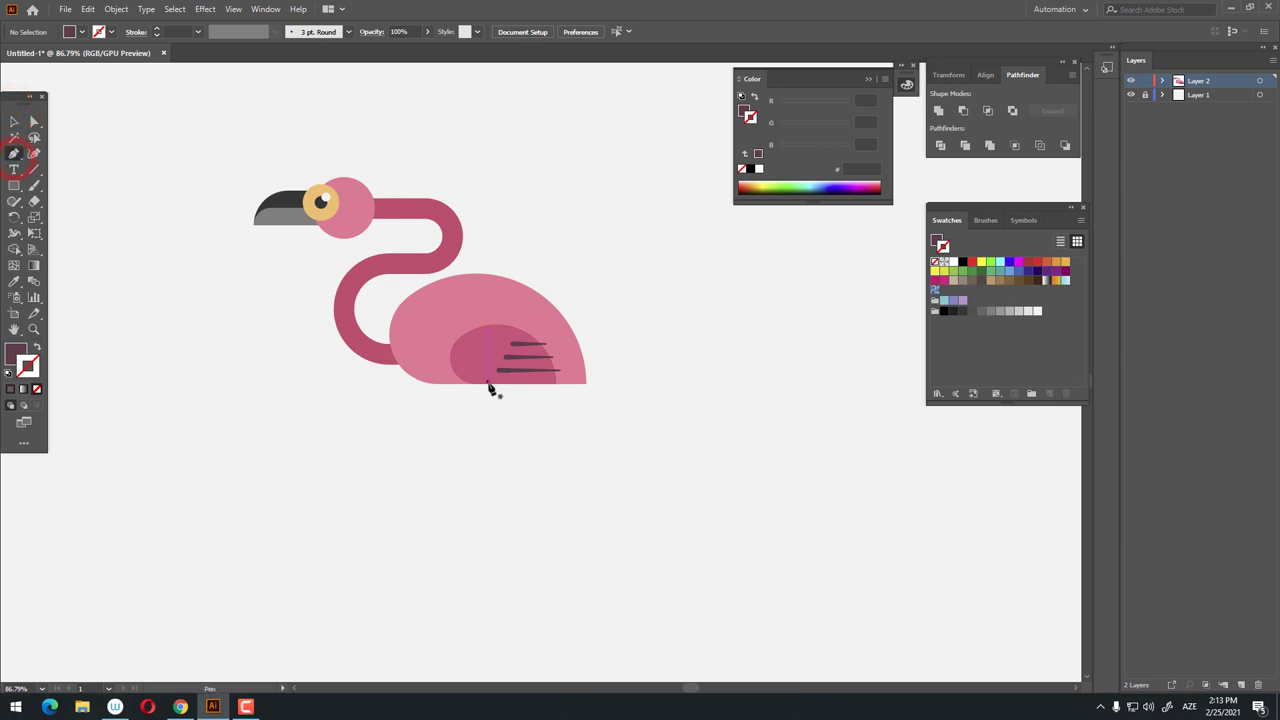
left_click(478, 540)
left_click(11, 119)
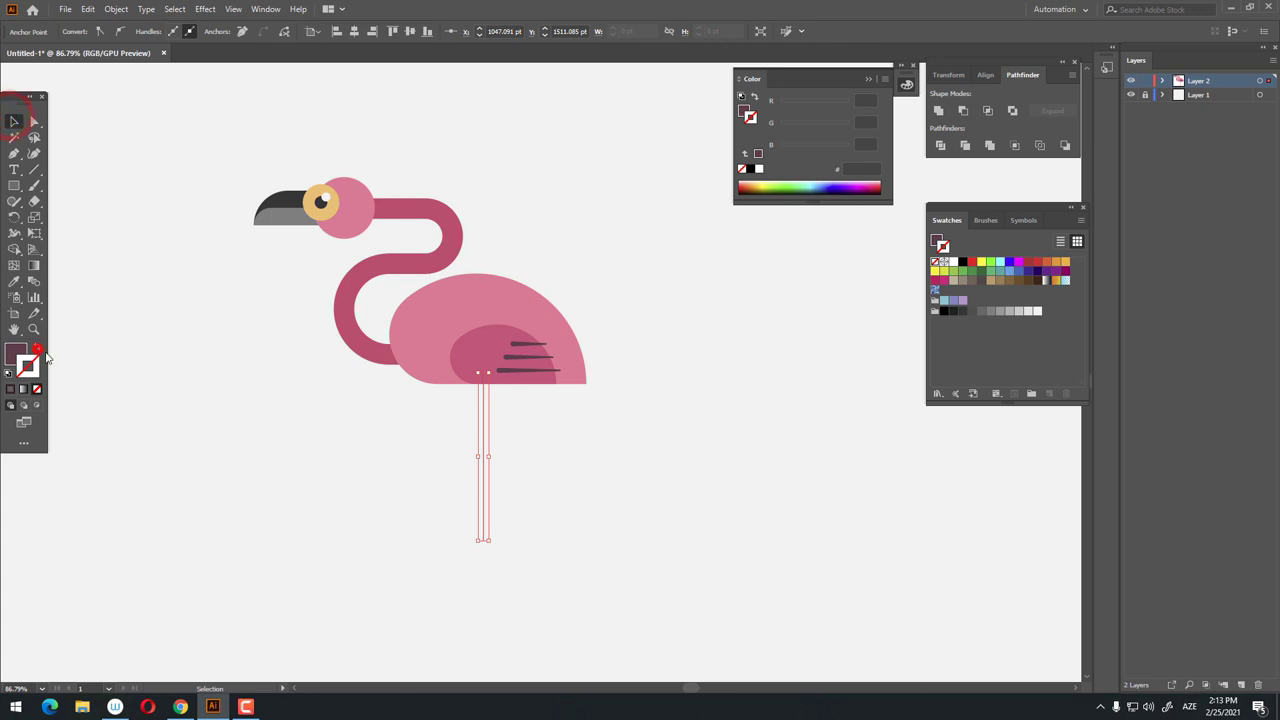
left_click(37, 348)
left_click_drag(486, 506, 608, 571)
Stroke the leg peach E89F8E at 5 pt weight
double_click(30, 368)
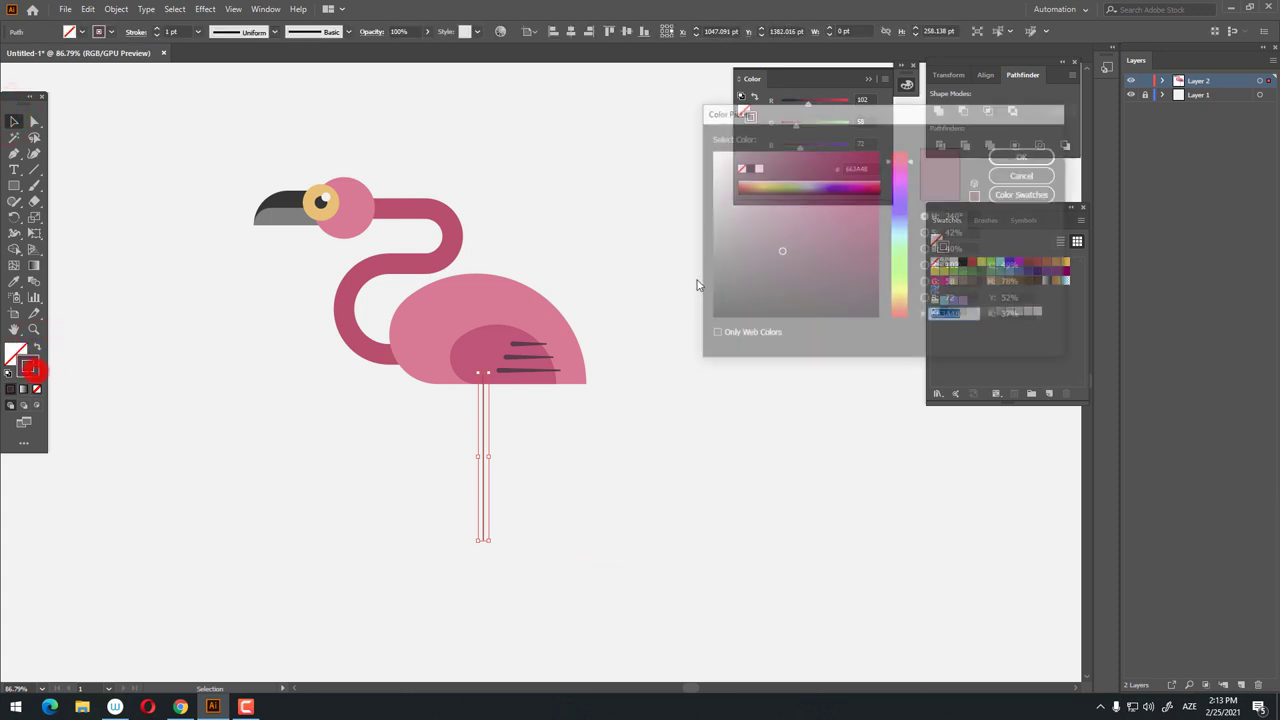
left_click(904, 303)
left_click_drag(905, 312, 906, 318)
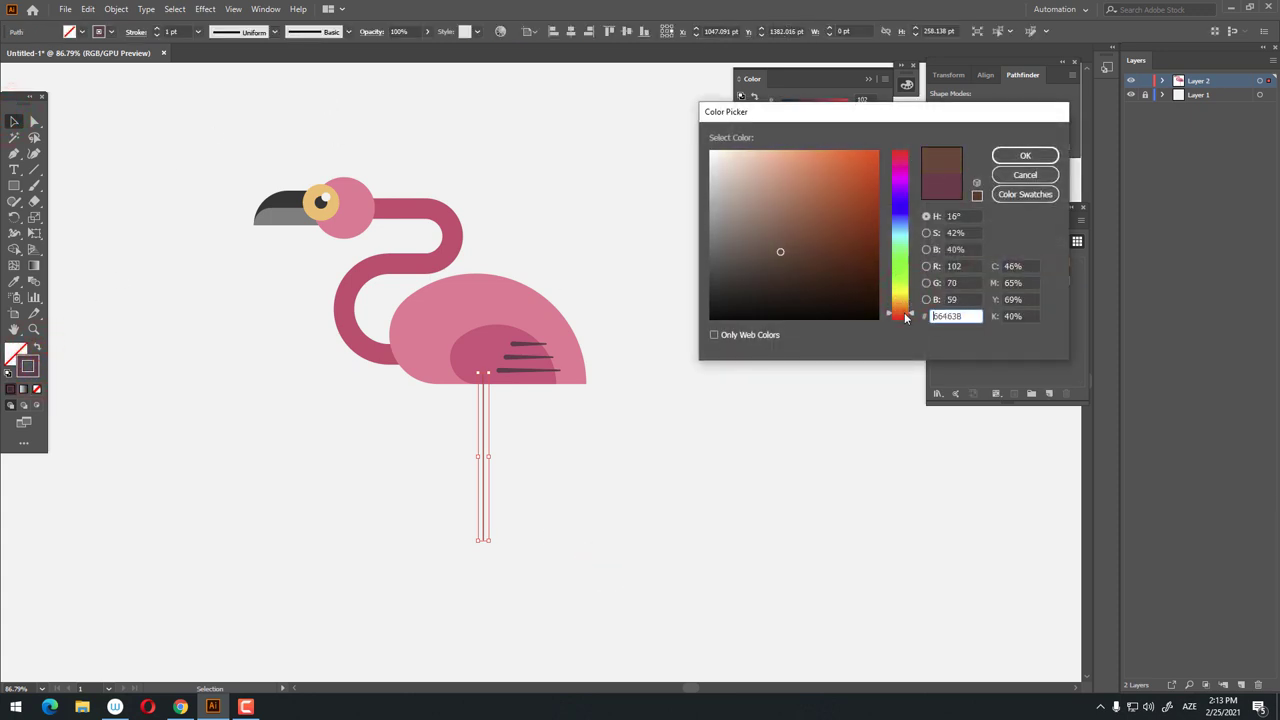
left_click_drag(786, 163, 774, 164)
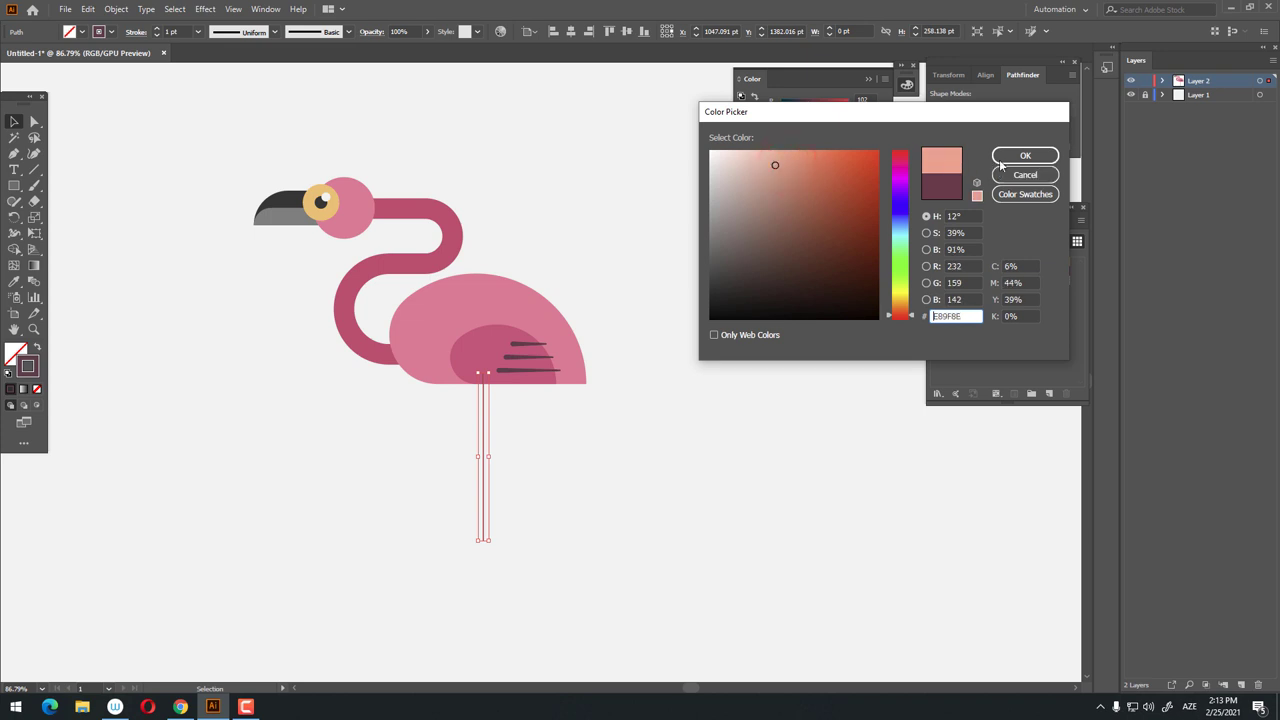
left_click(1024, 156)
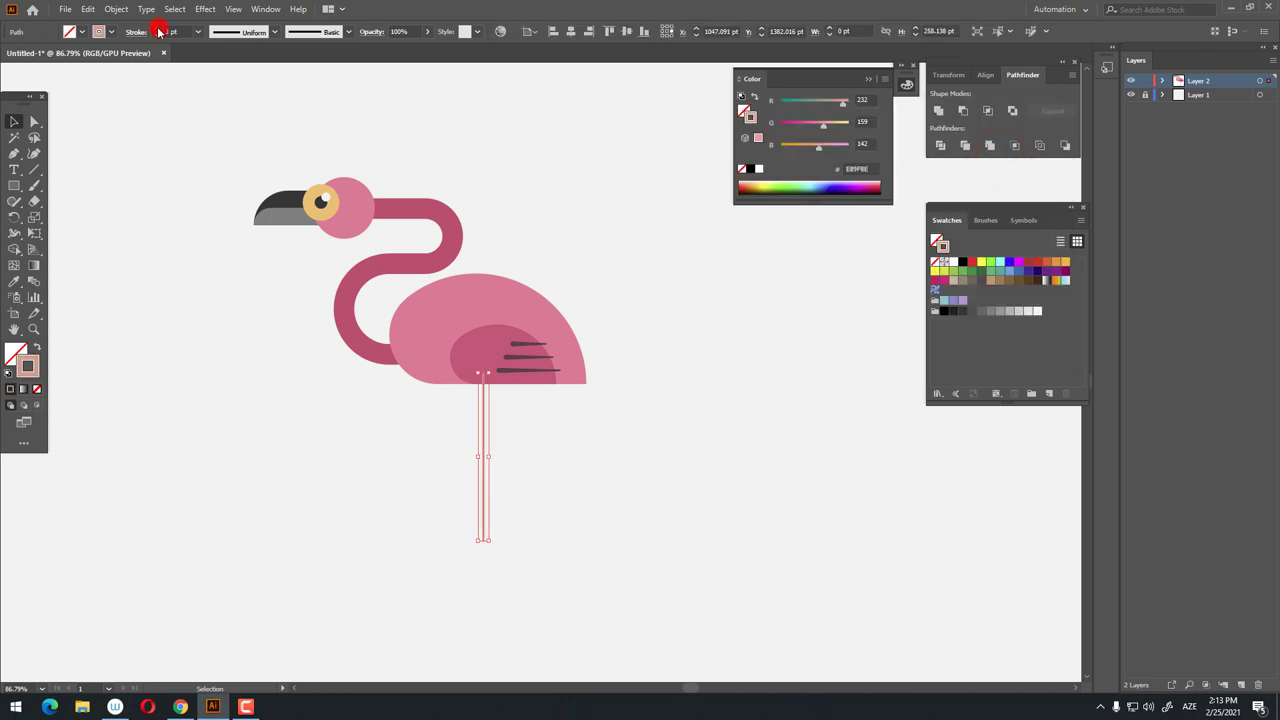
left_click(720, 568)
Send the leg behind the flamingo's body
left_click_drag(664, 548, 423, 500)
right_click(484, 499)
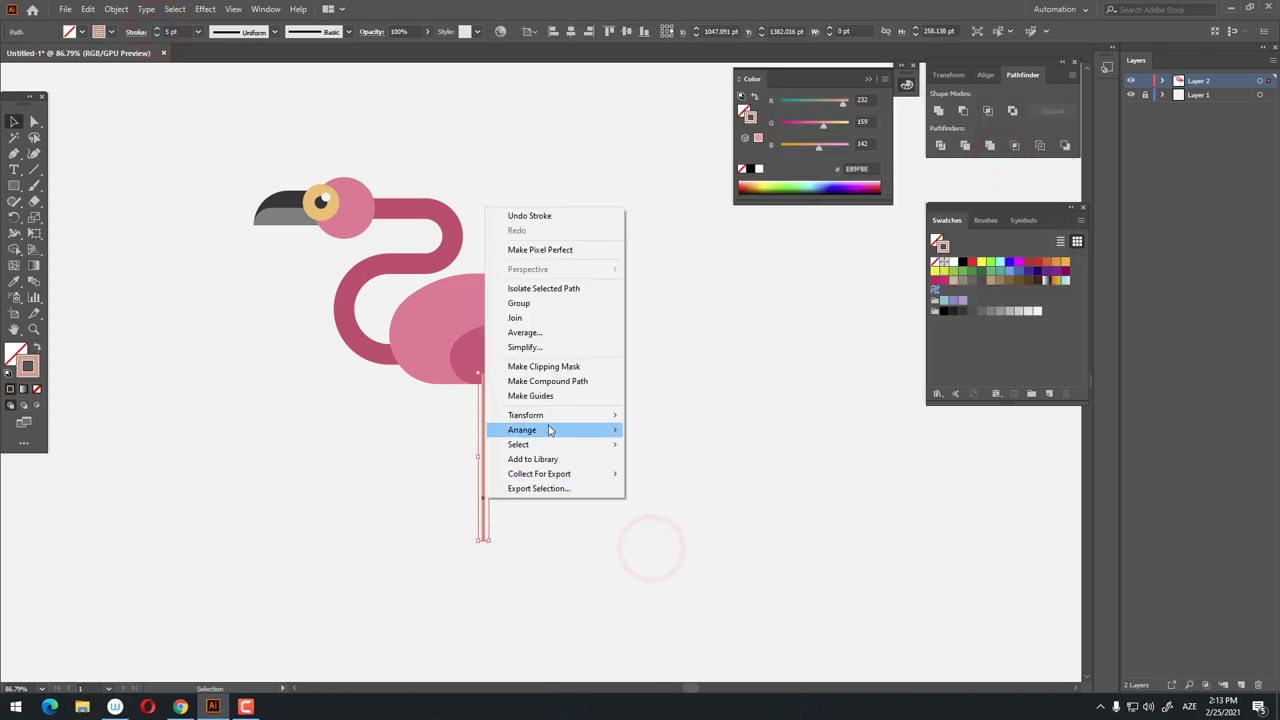
left_click(549, 429)
left_click(706, 474)
key("z")
left_click(505, 480)
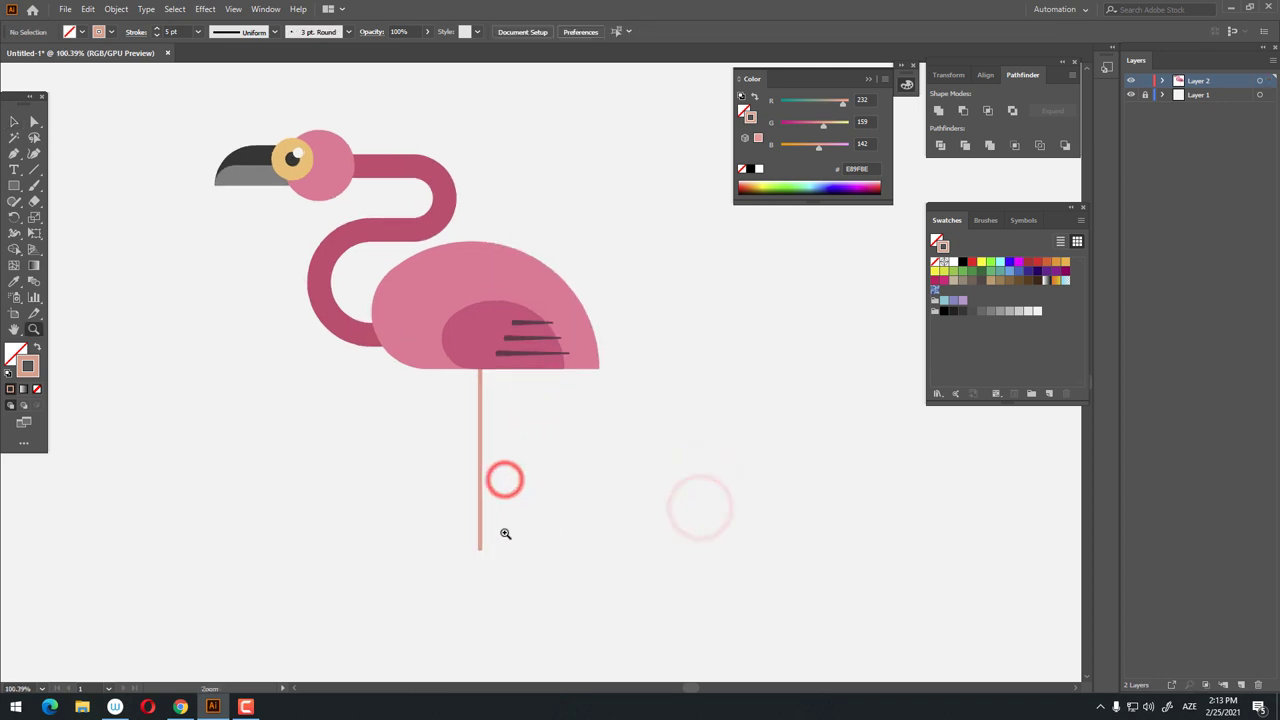
left_click(22, 124)
Add a short left-pointing foot at the bottom of the standing leg
key("z")
left_click(515, 571)
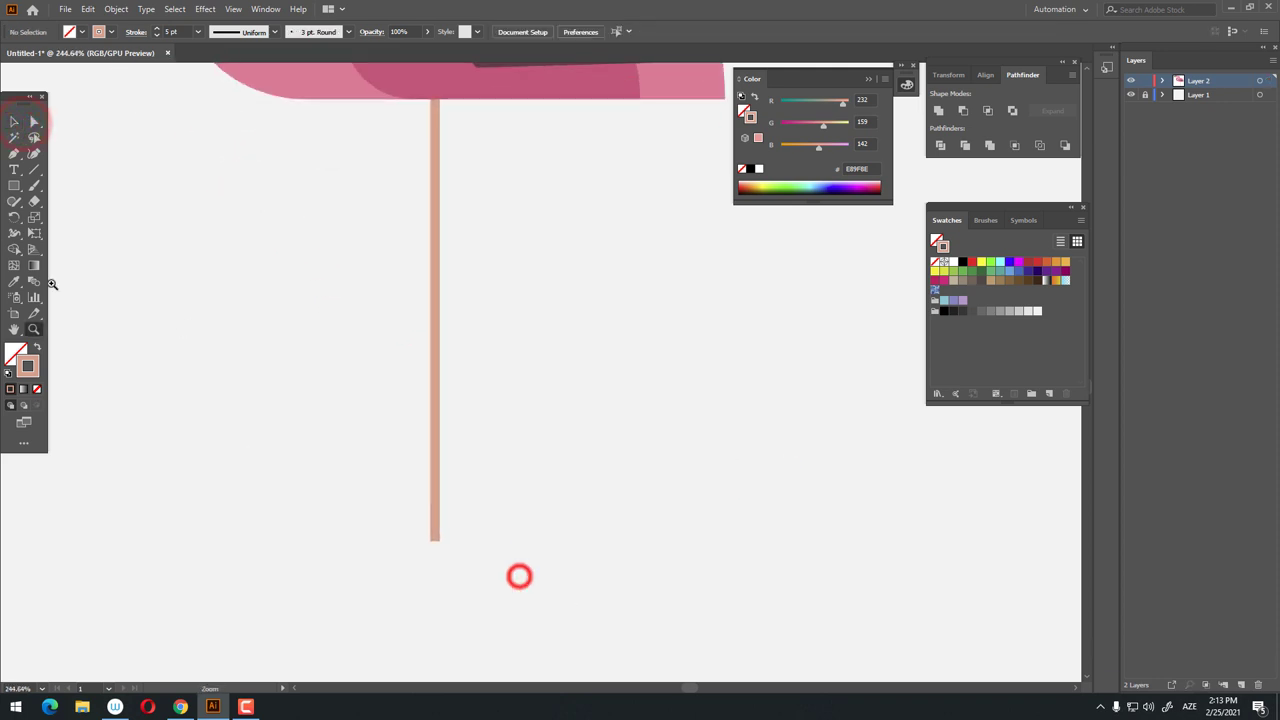
left_click(13, 152)
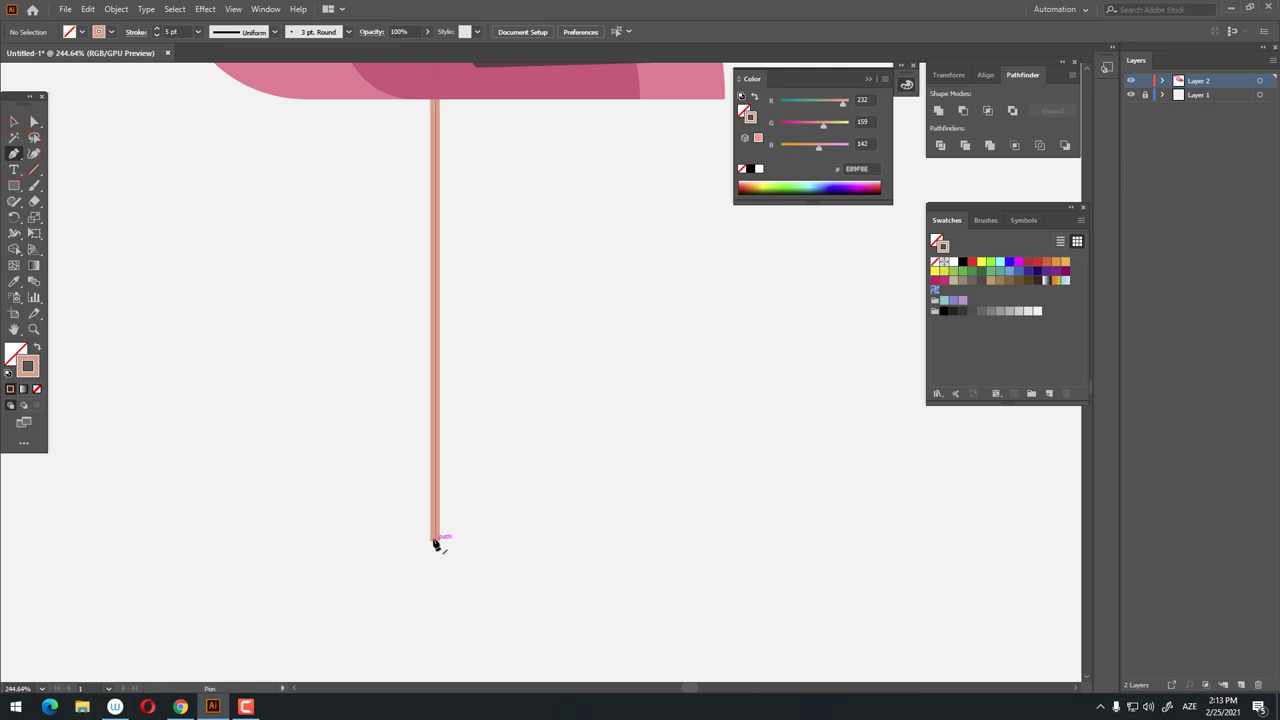
left_click(357, 540)
left_click(14, 121)
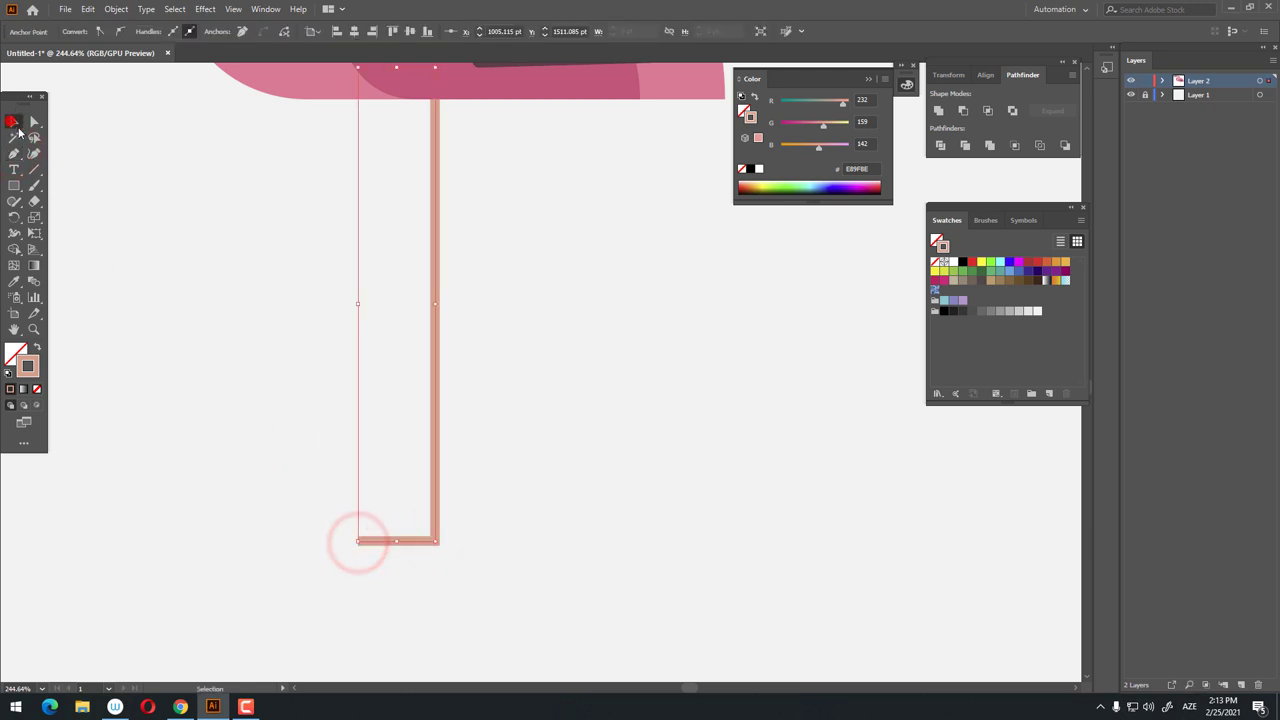
key("z")
left_click(626, 410, "alt")
left_click(543, 429, "alt")
left_click(499, 487, "alt")
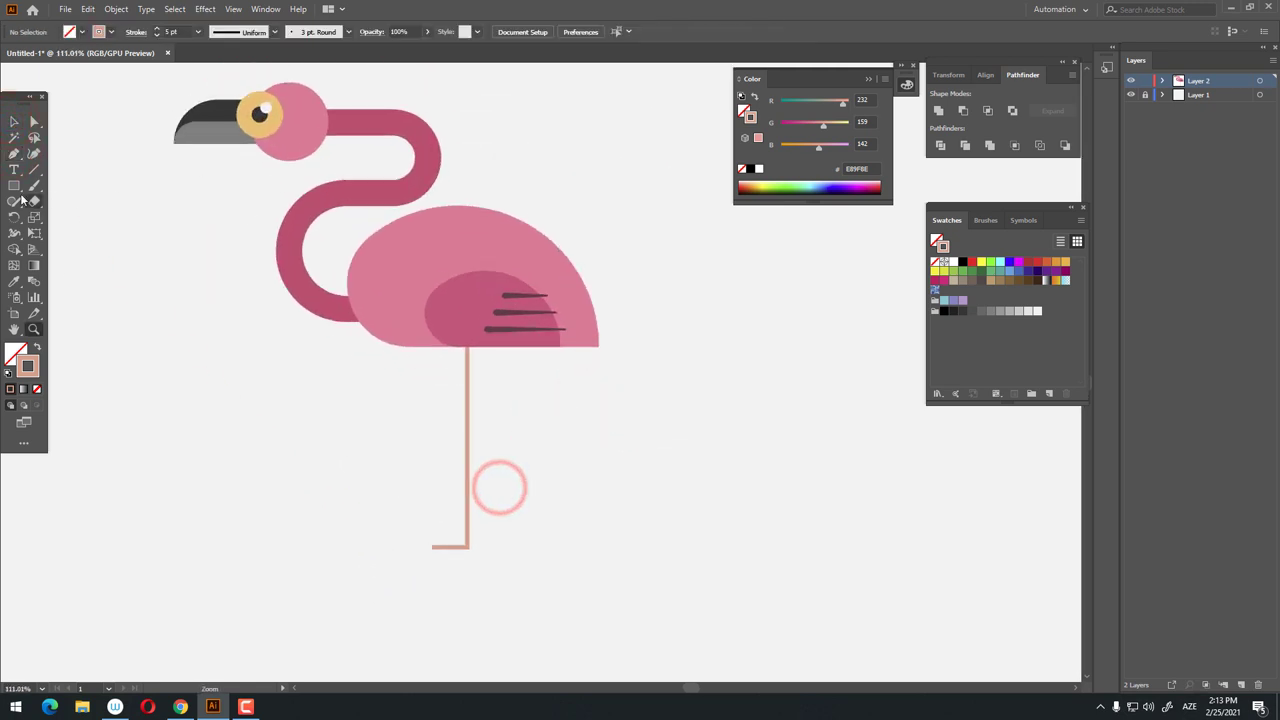
Draw a bent second leg shaped like a 4 beneath the body, ending in a short foot
left_click(459, 325)
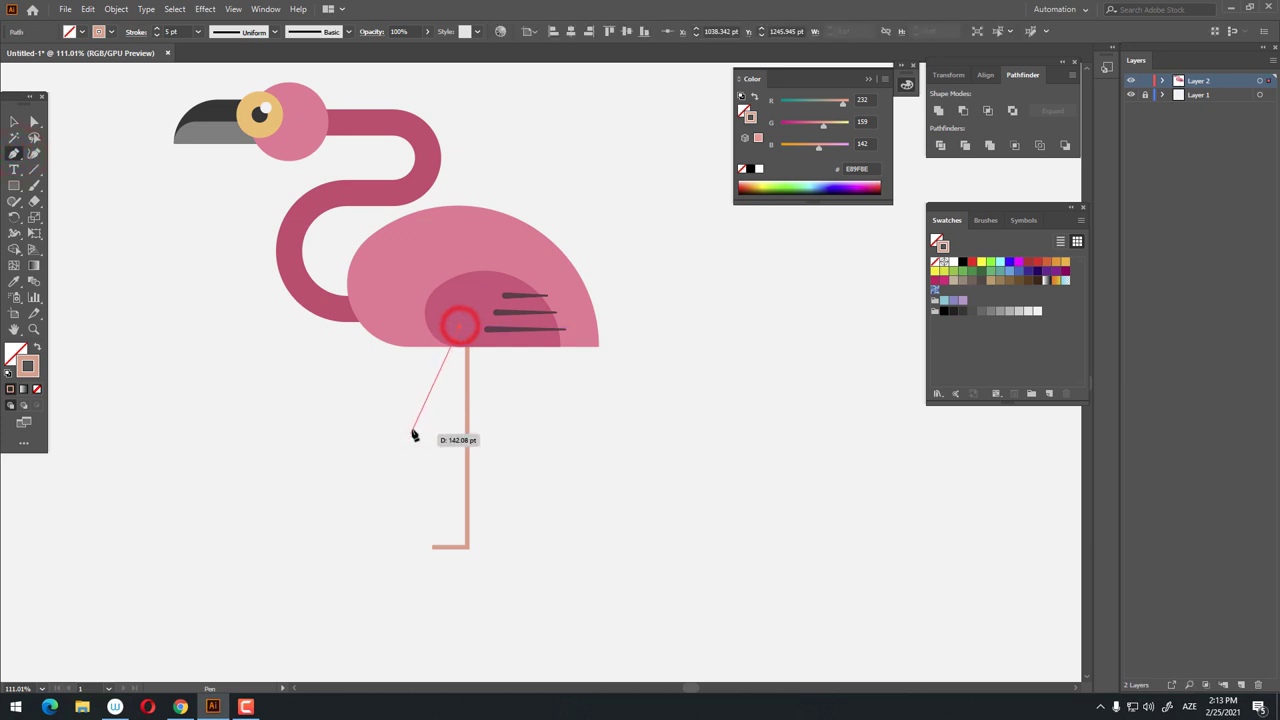
left_click(372, 421)
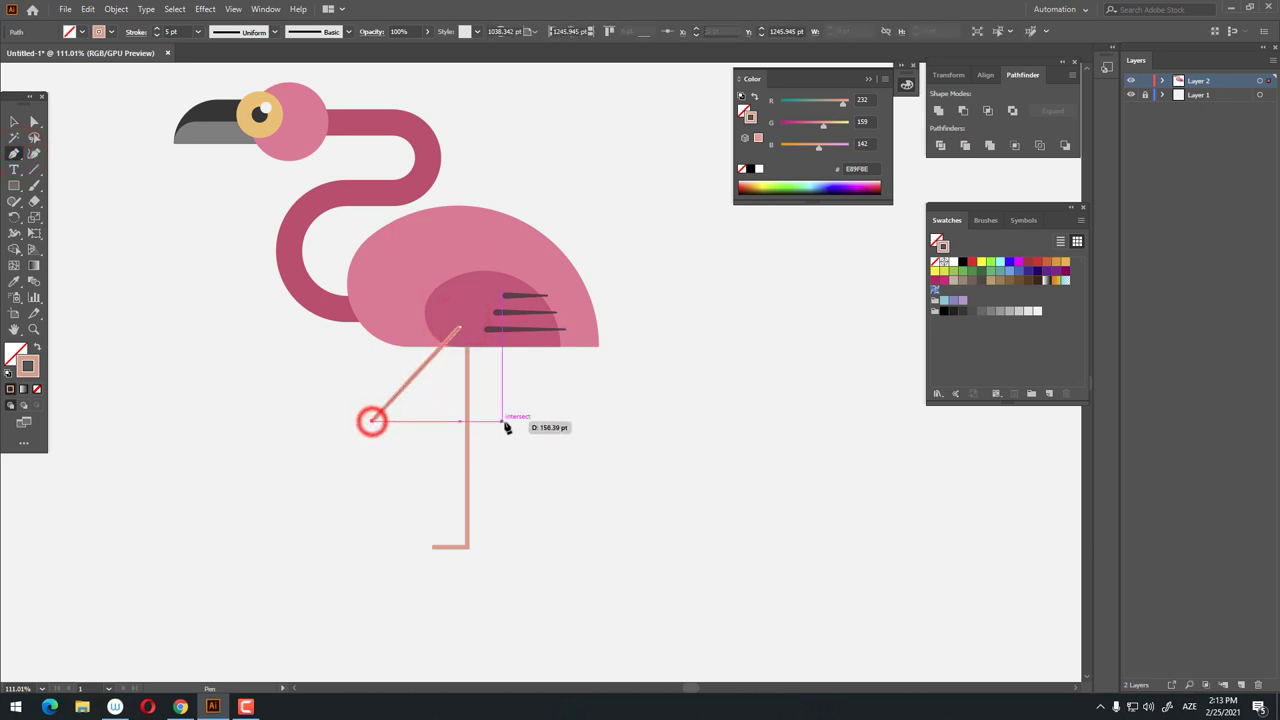
left_click(526, 423)
left_click(526, 437)
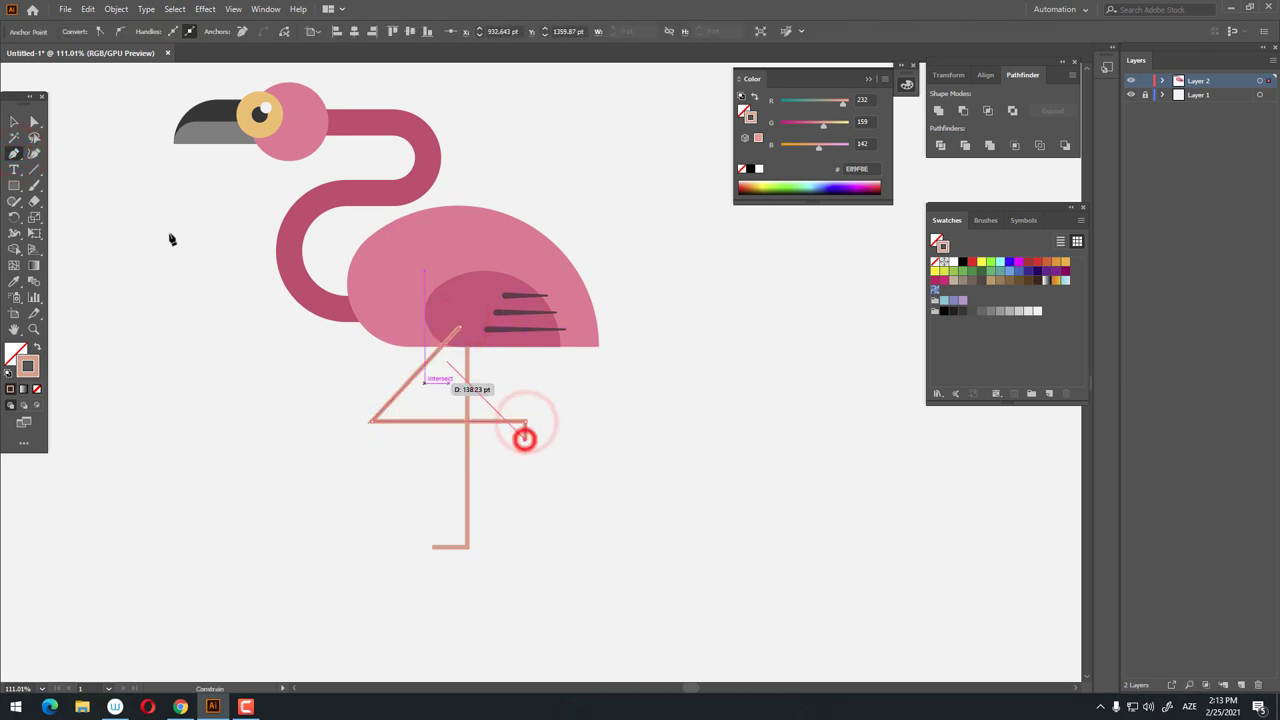
key("v")
left_click(266, 417)
Send both legs to the back, behind the flamingo body
left_click_drag(577, 514, 451, 423)
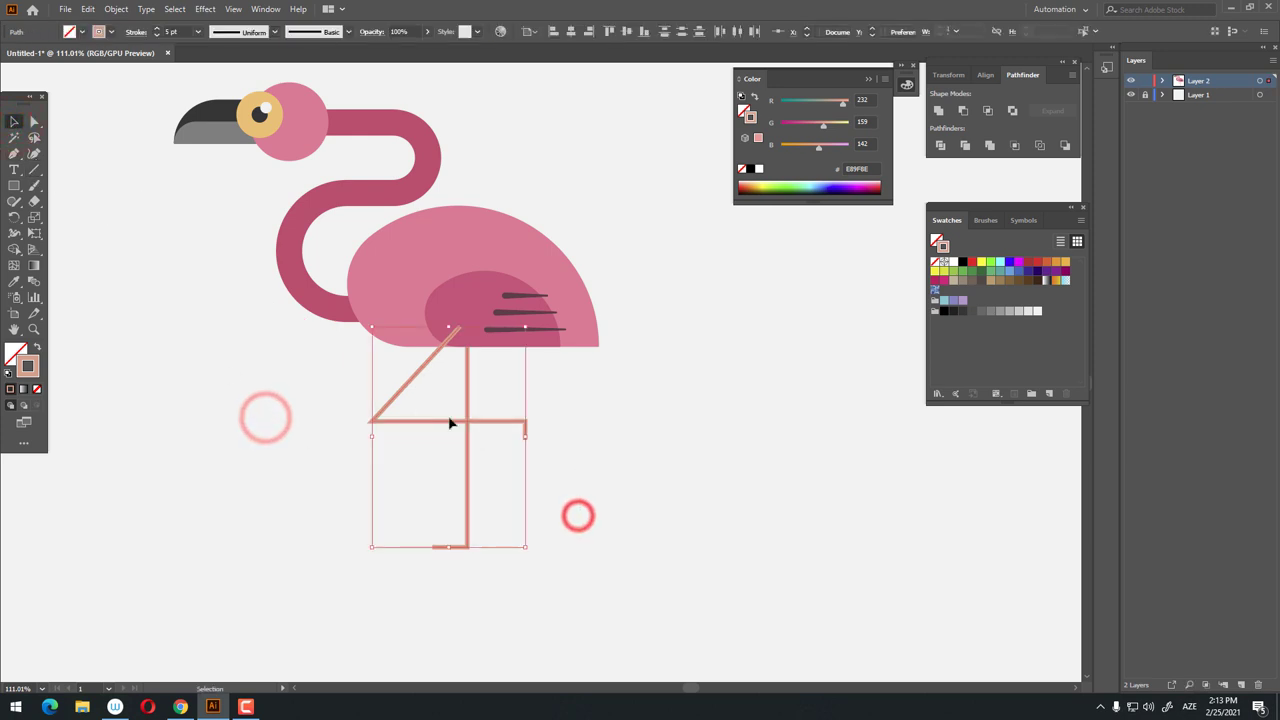
right_click(492, 420)
left_click(588, 358)
left_click(657, 408)
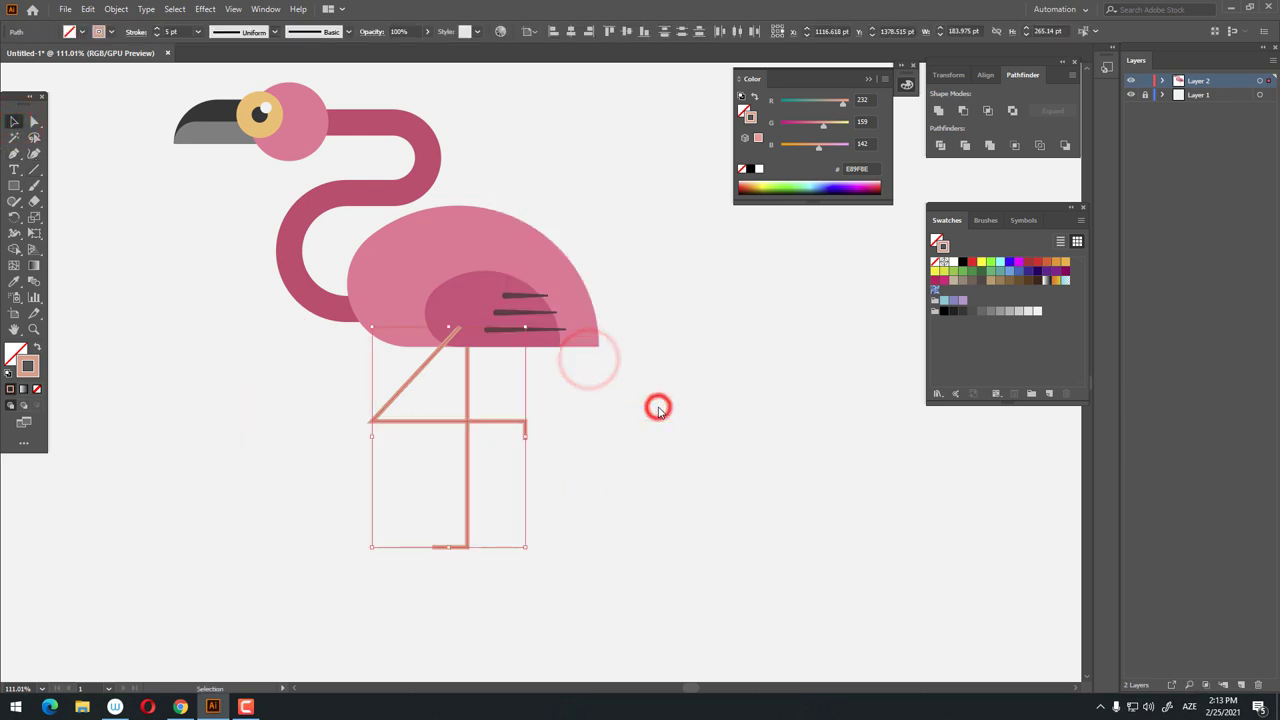
right_click(472, 425)
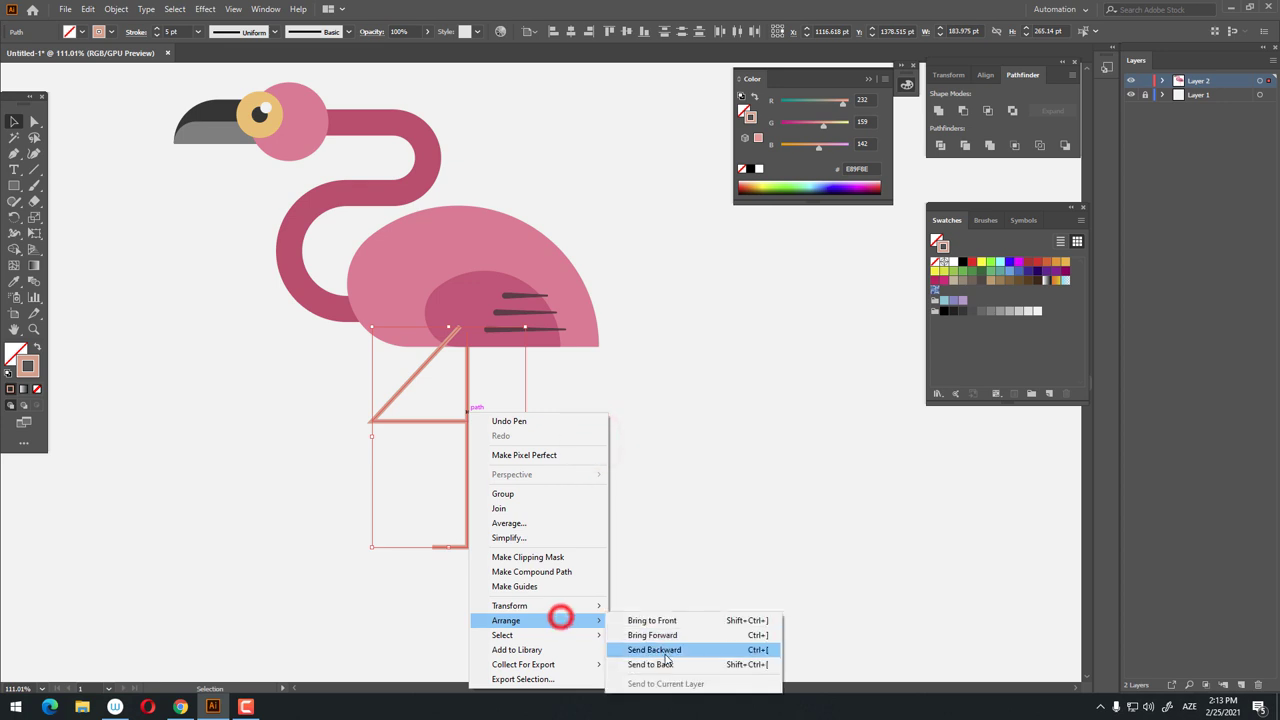
left_click(660, 663)
left_click(669, 423)
Thicken both leg strokes to 7 pt
key("z")
left_click(495, 447)
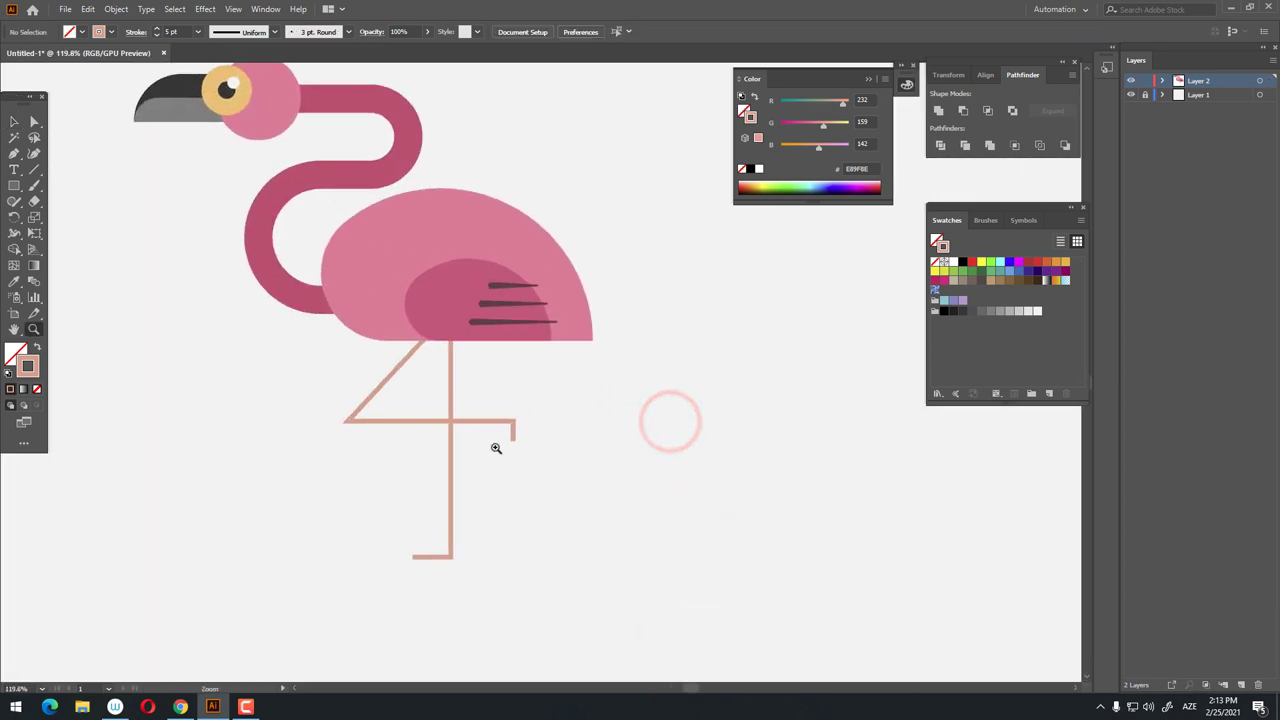
left_click(495, 447)
left_click(13, 122)
left_click_drag(333, 376, 610, 500)
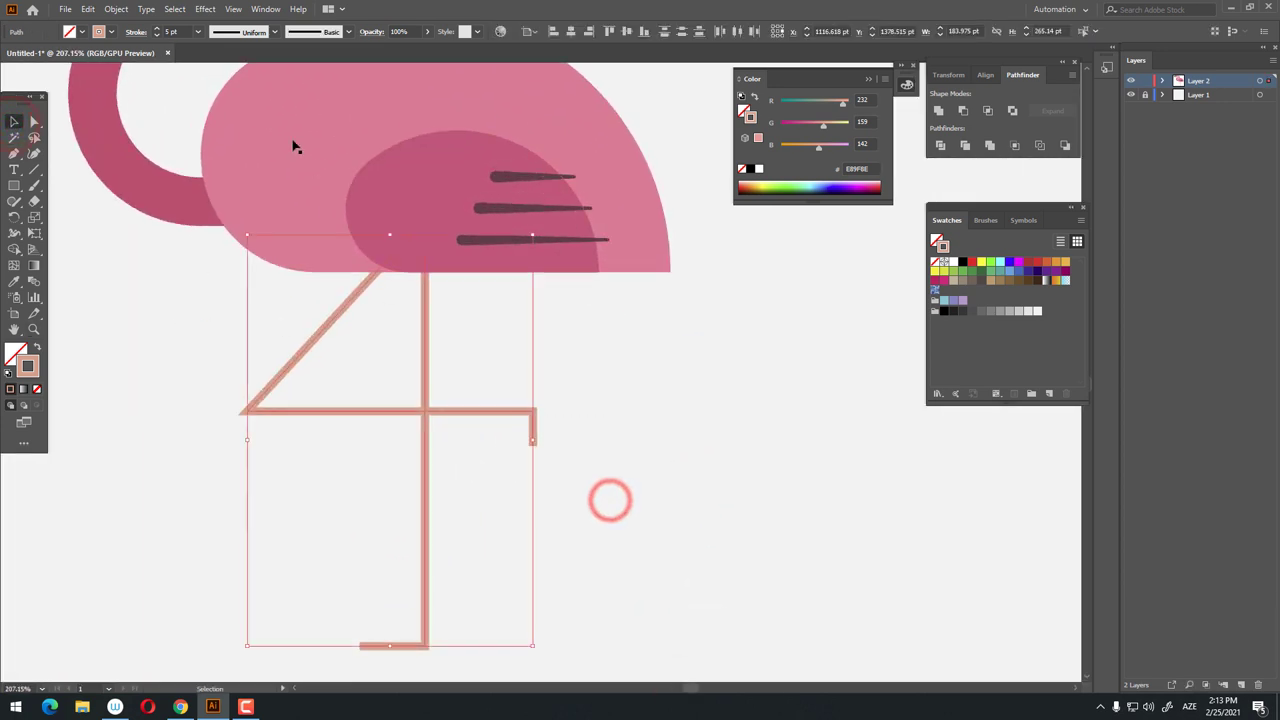
left_click(157, 27)
left_click(157, 27)
left_click(721, 457)
key("z")
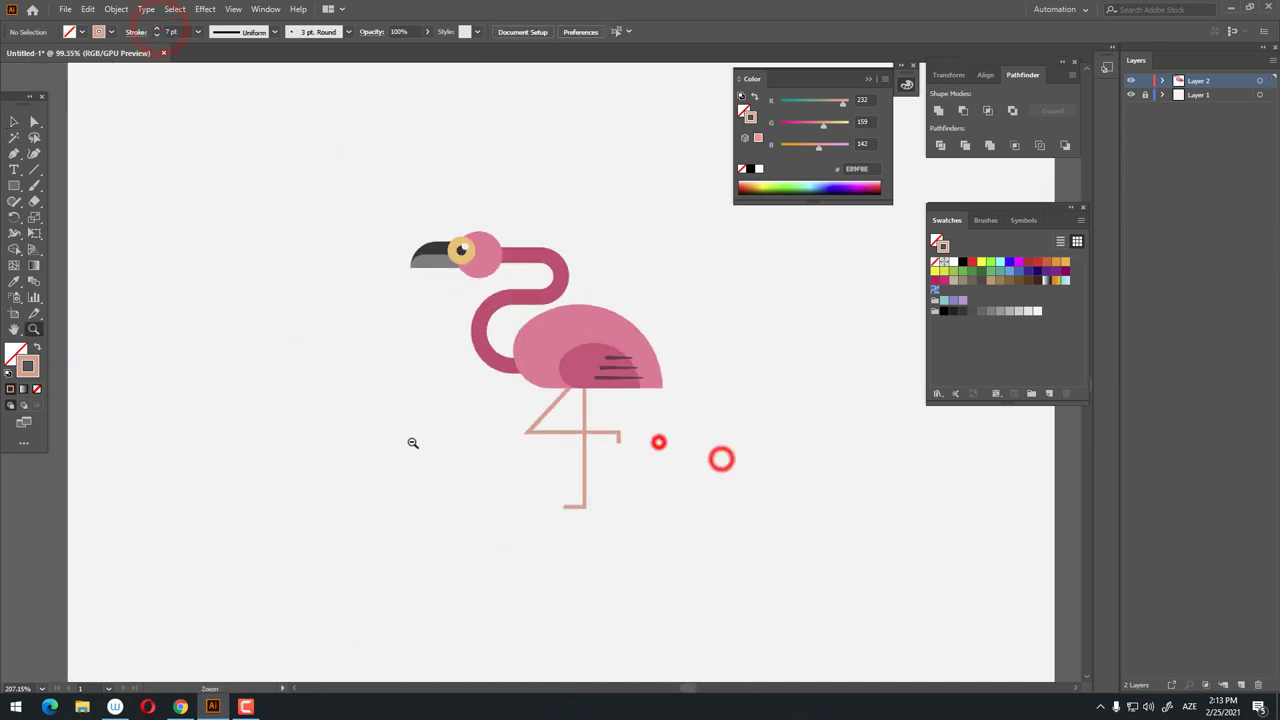
left_click(658, 443)
left_click(548, 475)
left_click(469, 429)
Nudge the standing leg into place and select both leg paths
key("v")
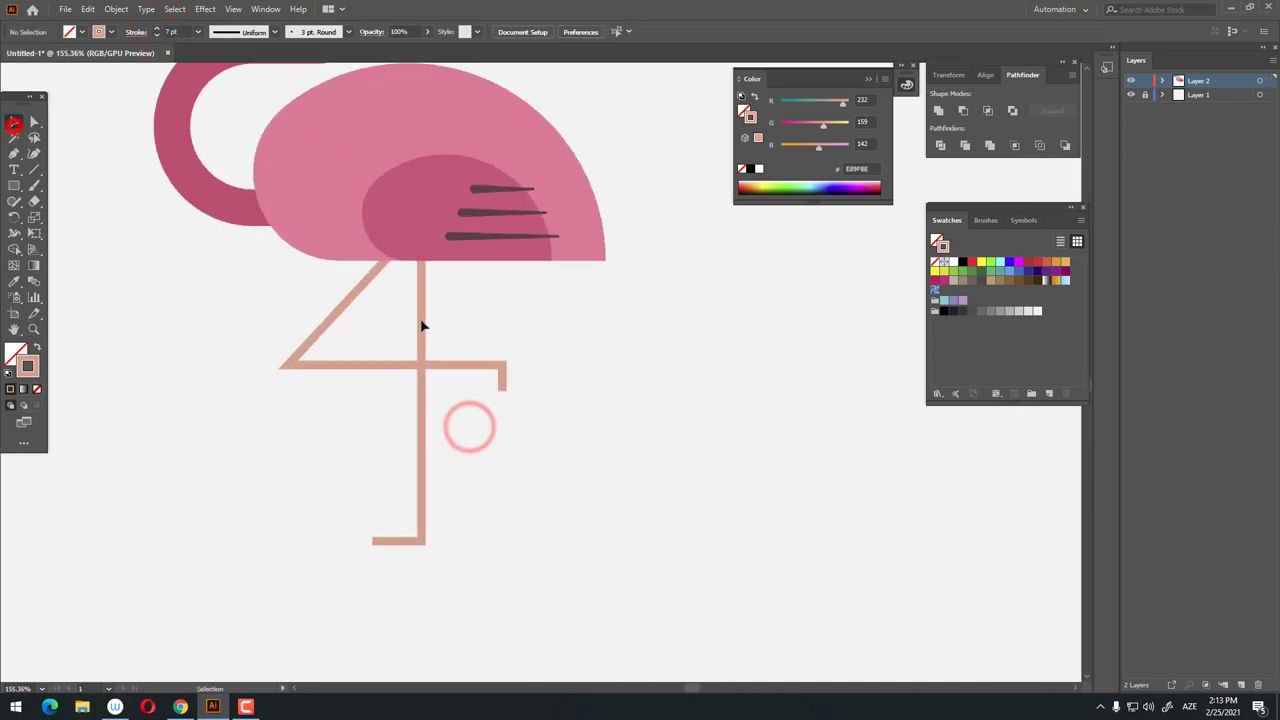
left_click_drag(418, 311, 436, 311)
key("z")
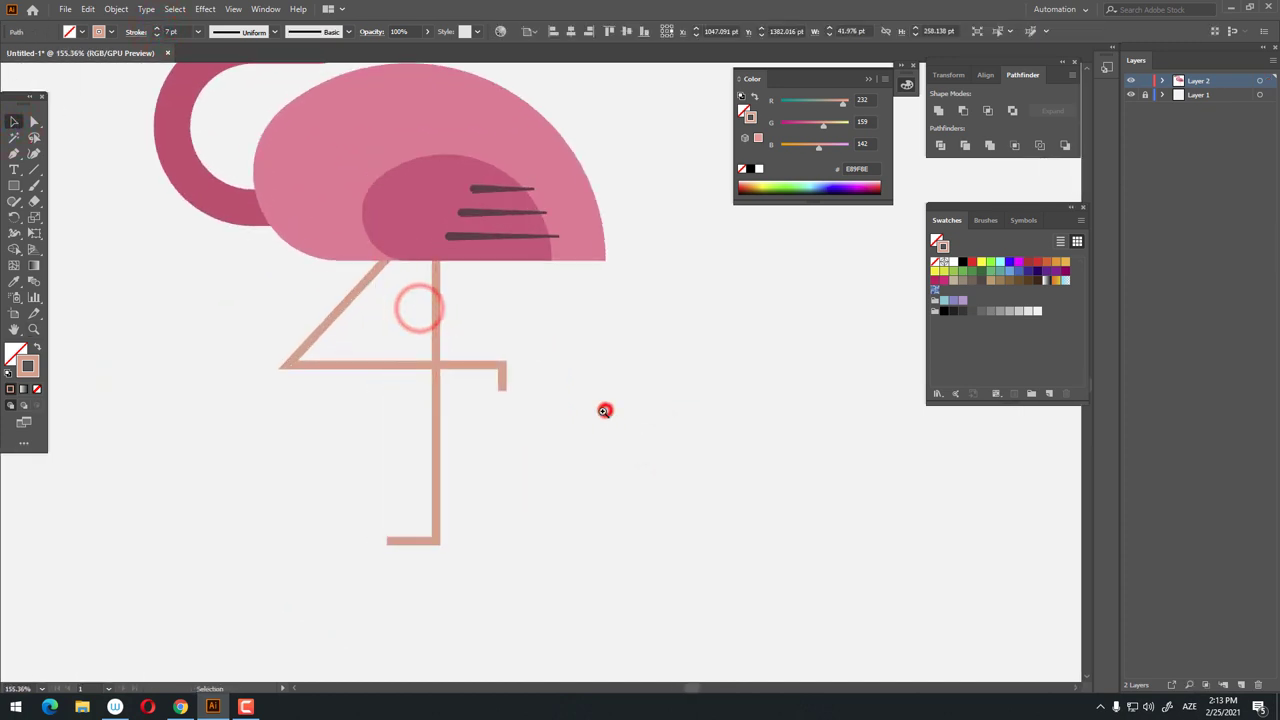
left_click(606, 409, "alt")
left_click(423, 277)
left_click(549, 431)
left_click(443, 400)
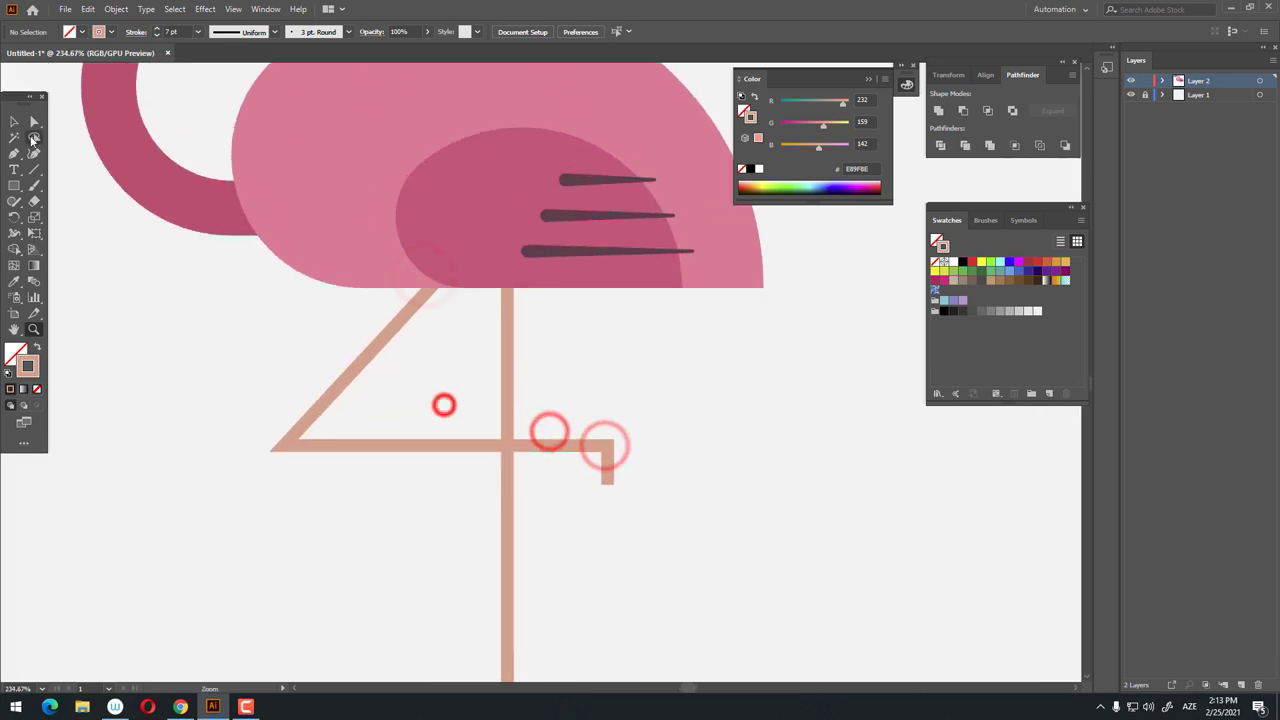
key("v")
left_click_drag(325, 343, 323, 338)
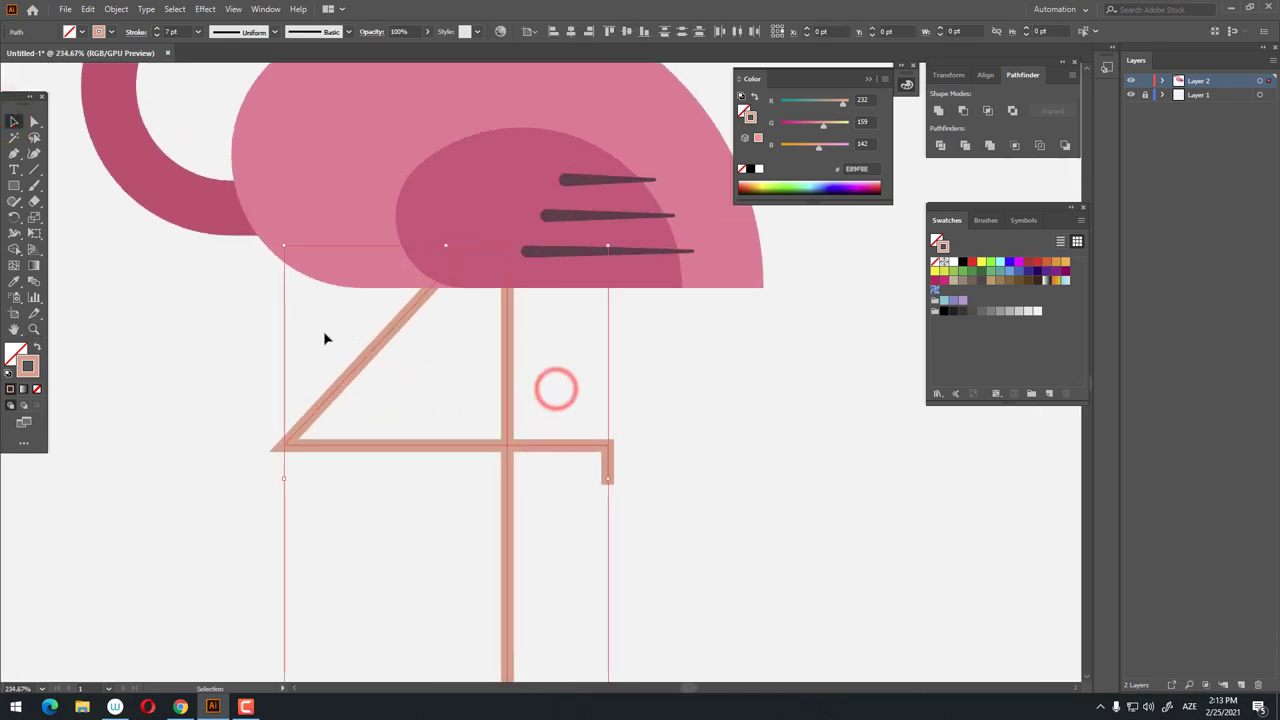
Copy the legs, paste them in front, and give the copy a C97969 stroke
left_click(88, 9)
left_click(108, 74)
left_click(88, 9)
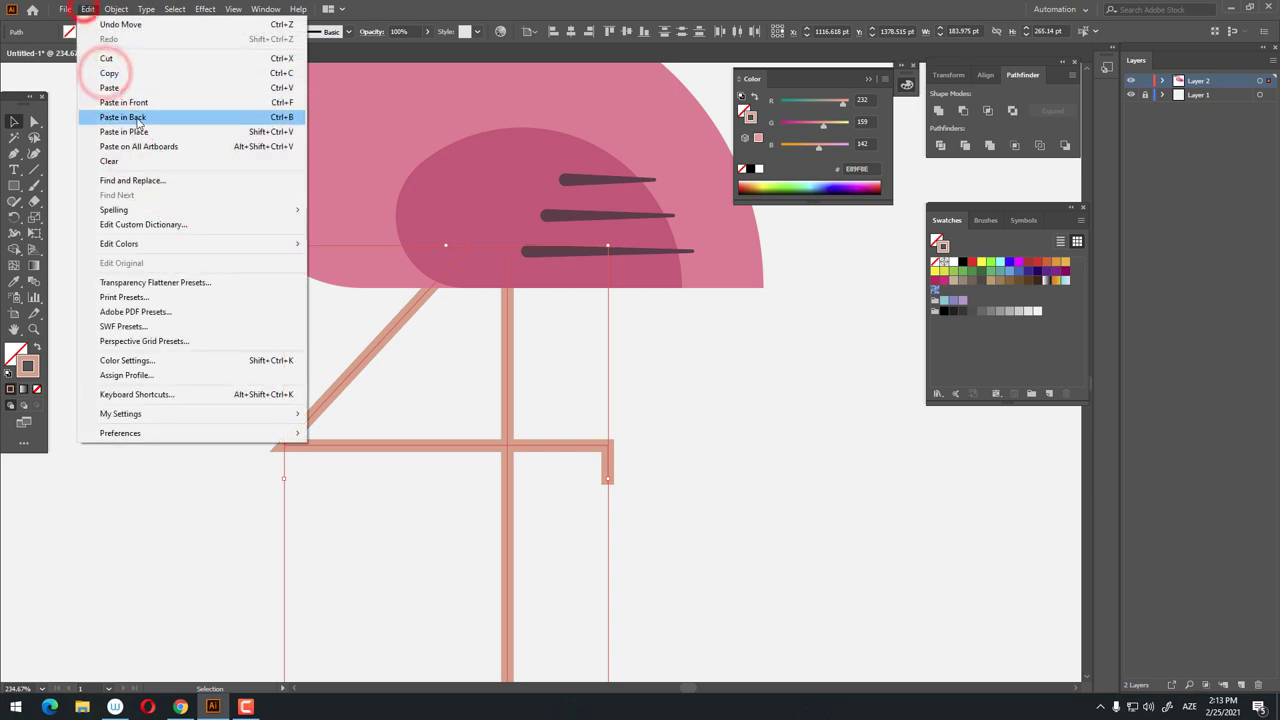
left_click(140, 102)
double_click(30, 358)
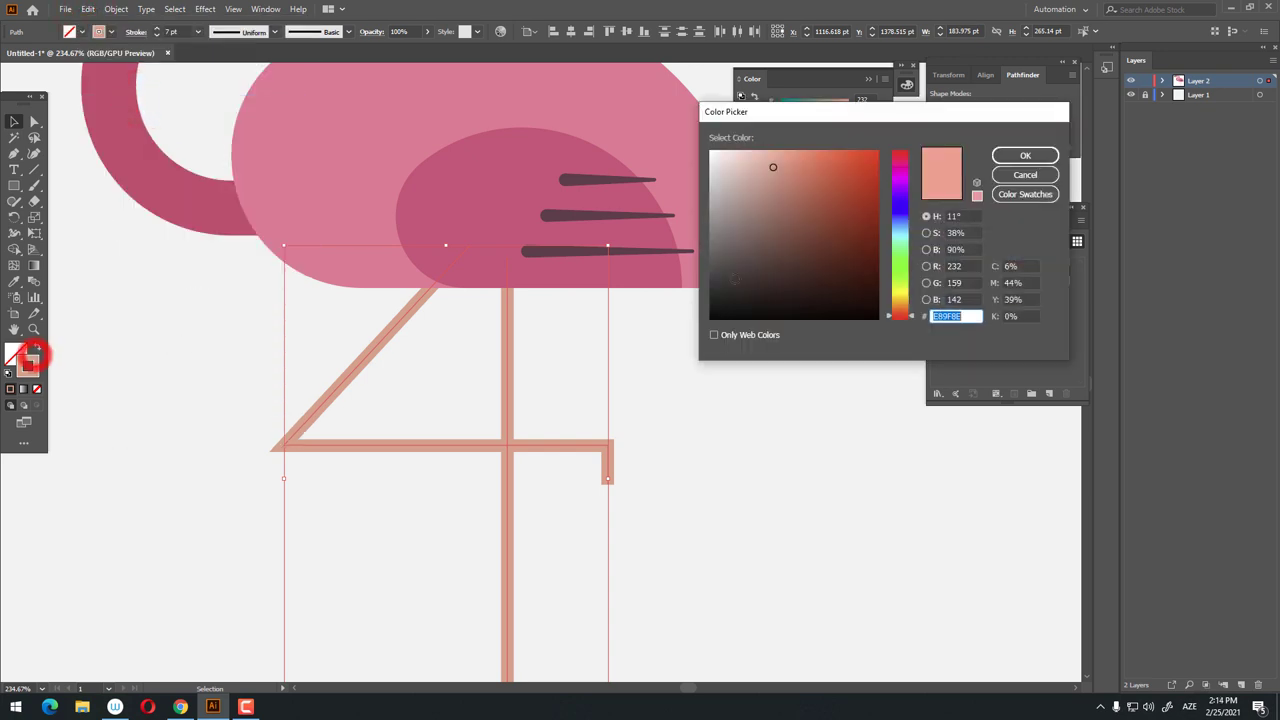
left_click_drag(773, 167, 791, 186)
left_click(1035, 157)
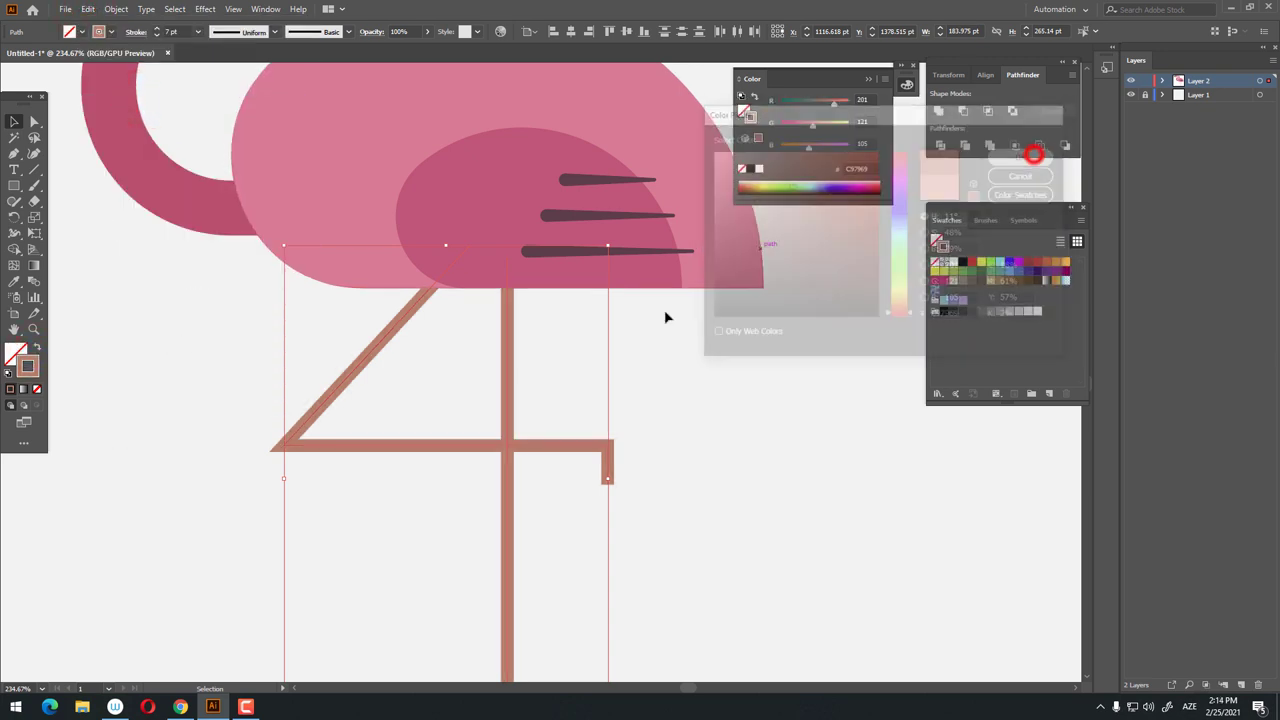
Add an anchor point on the dark diagonal leg near the body and isolate that leg
left_click(13, 154)
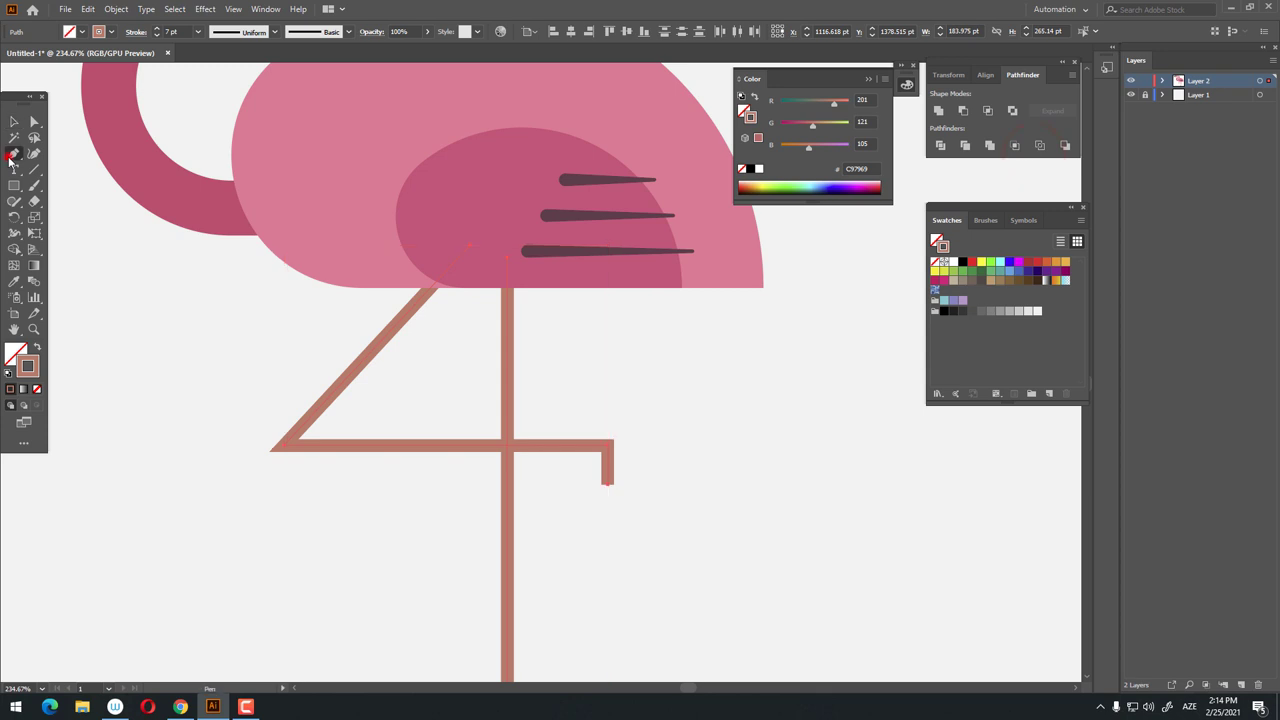
left_click(405, 322)
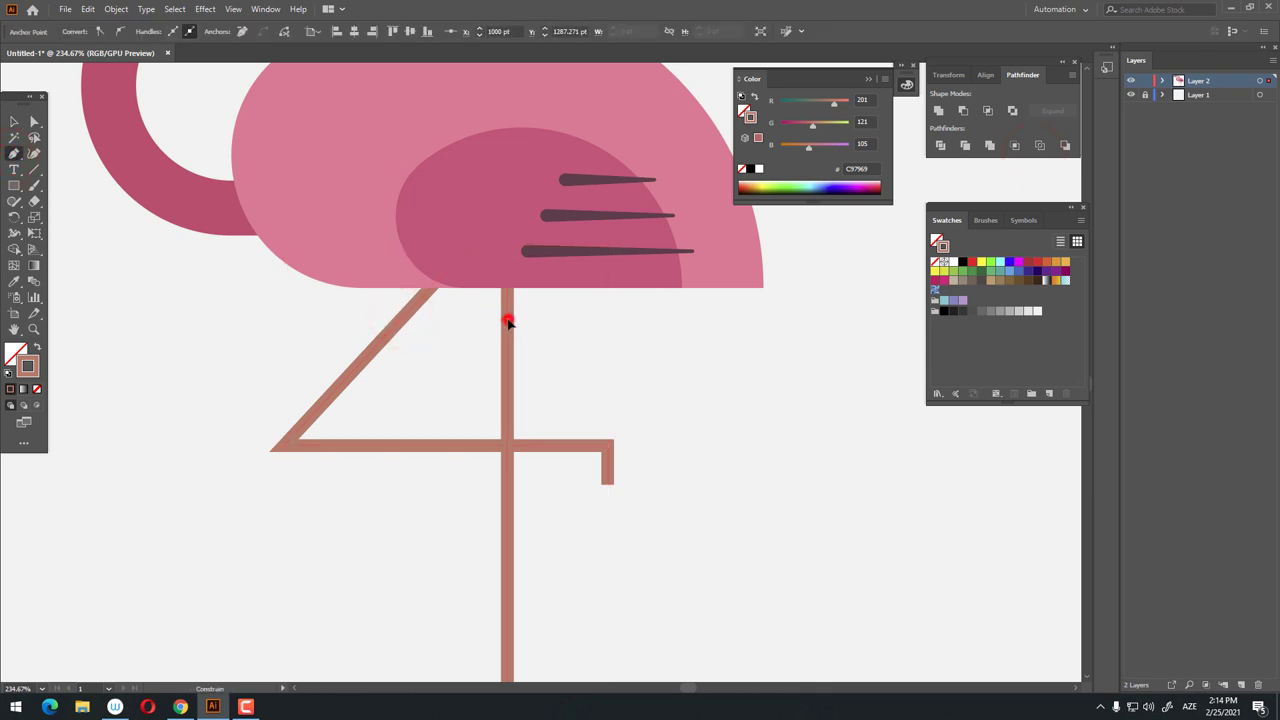
key("z")
left_click_drag(537, 286, 471, 308)
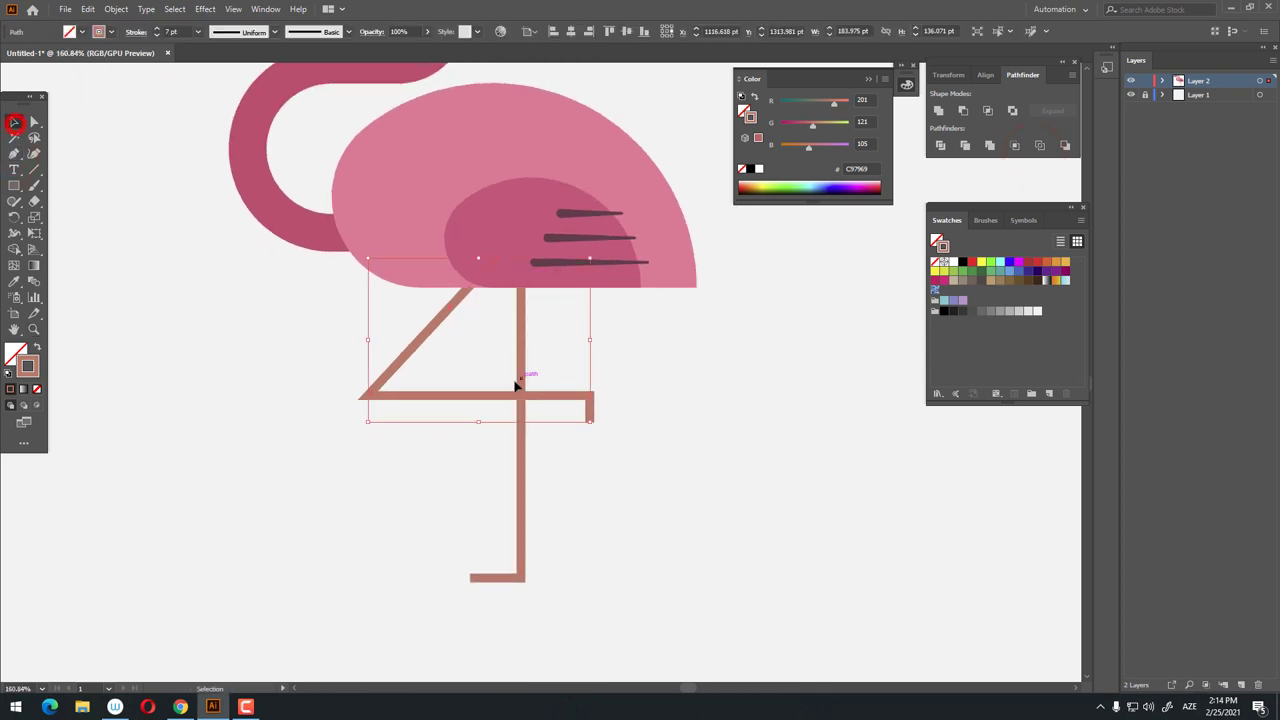
double_click(416, 350)
left_click(28, 121)
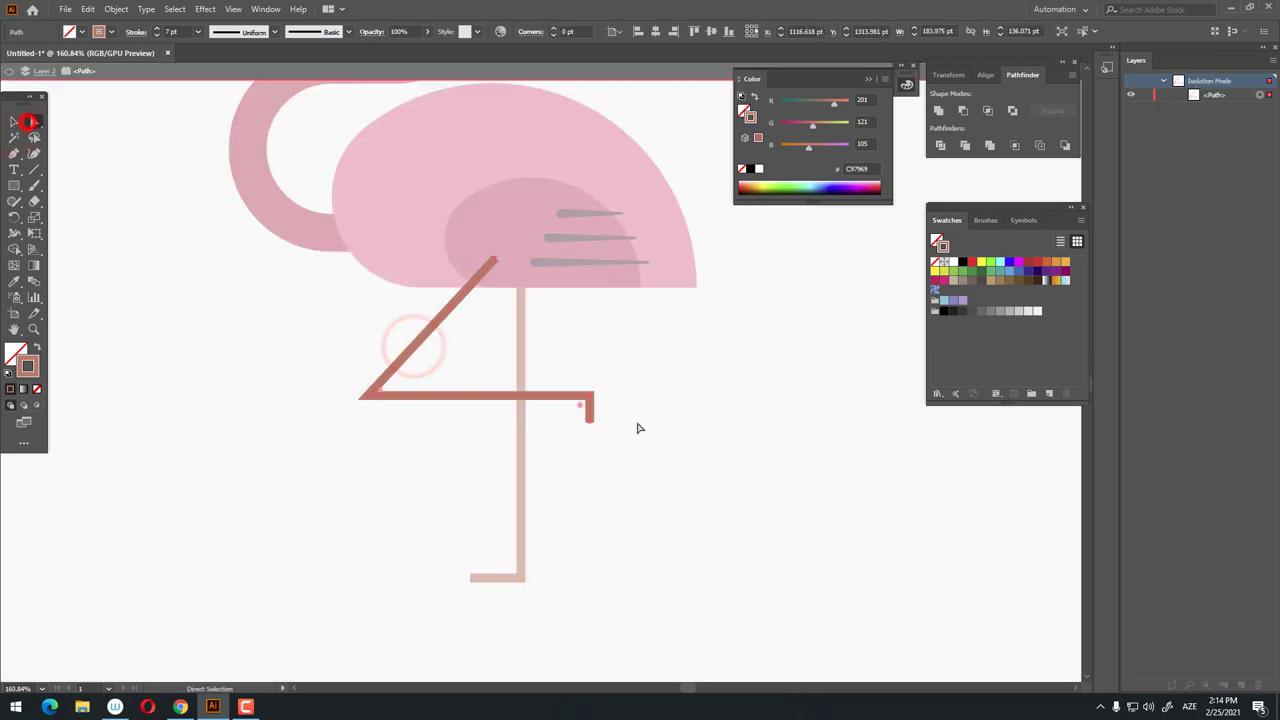
double_click(677, 445)
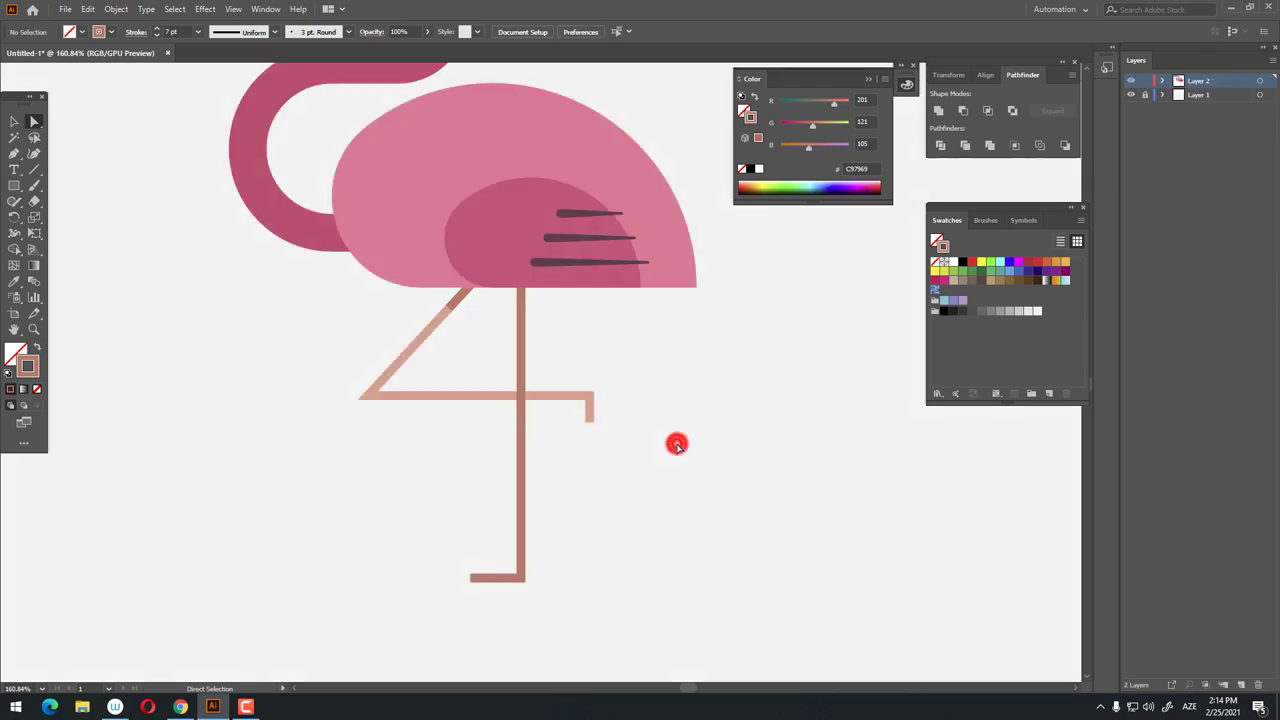
Add a point near the top of the dark standing leg and delete its lower portion
left_click(524, 335)
key("p")
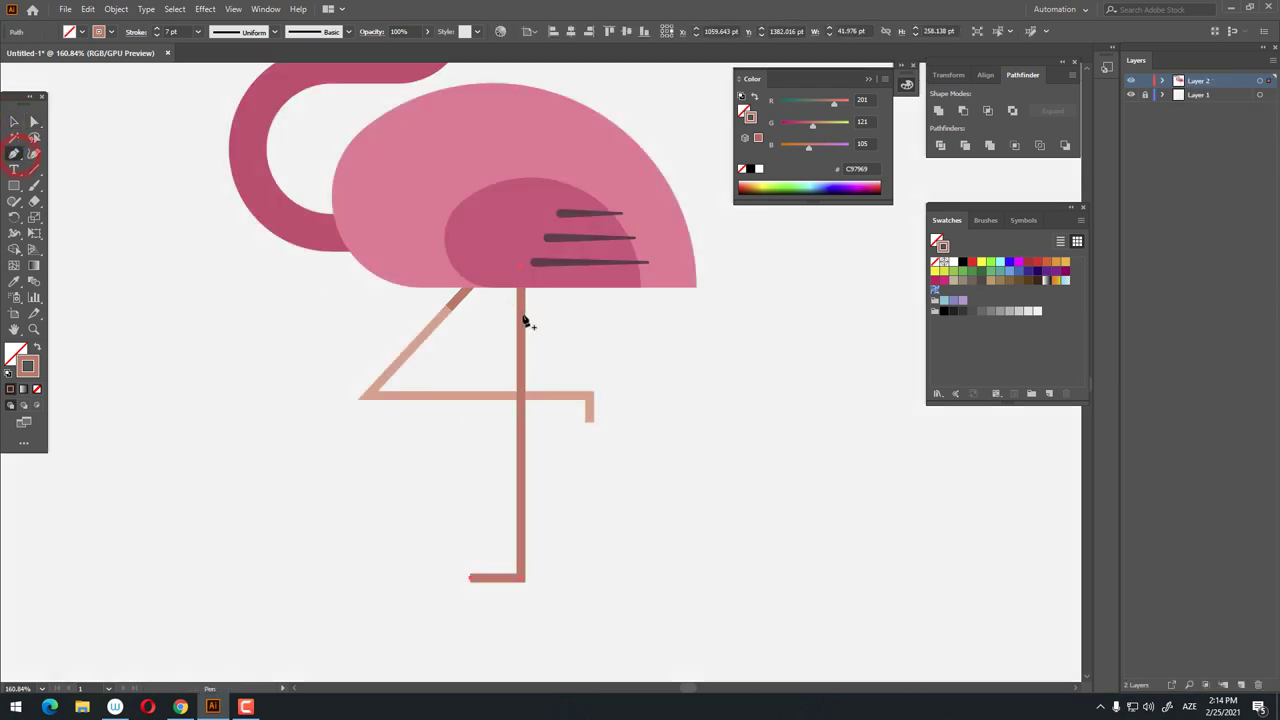
left_click(522, 316)
key("v")
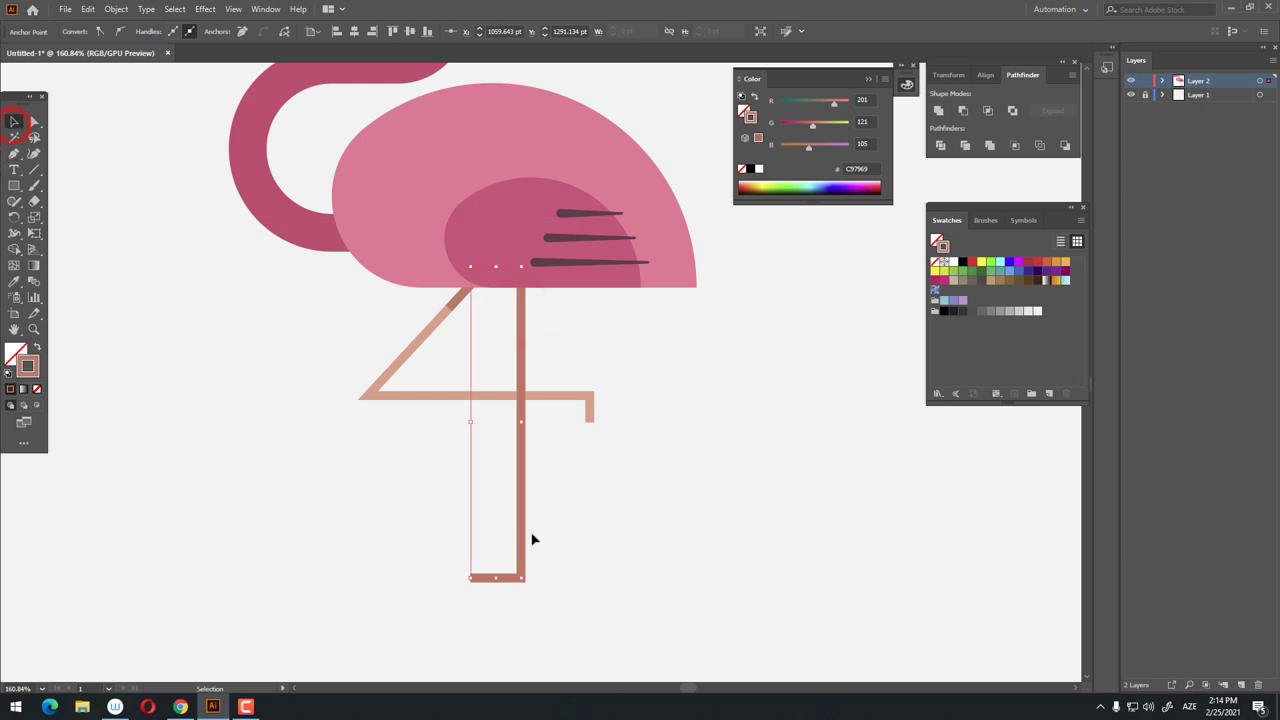
double_click(522, 530)
left_click(34, 120)
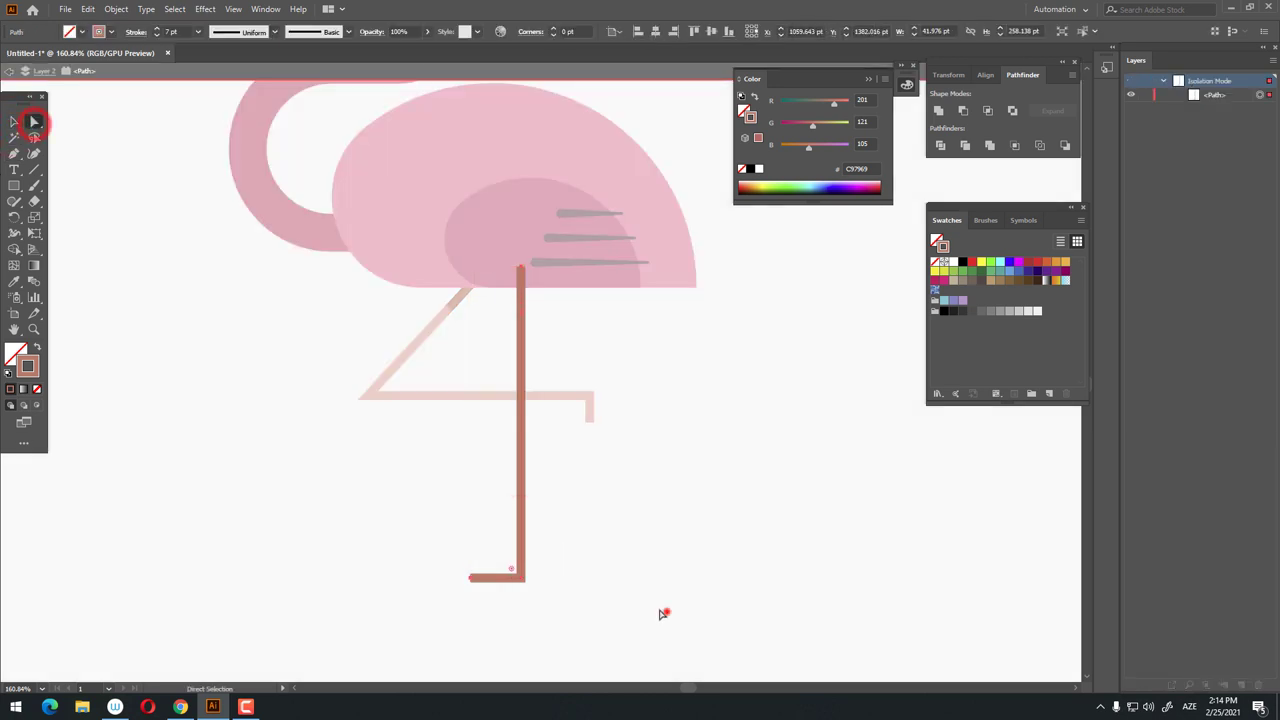
left_click_drag(667, 611, 263, 471)
key("Delete")
double_click(686, 528)
key("z")
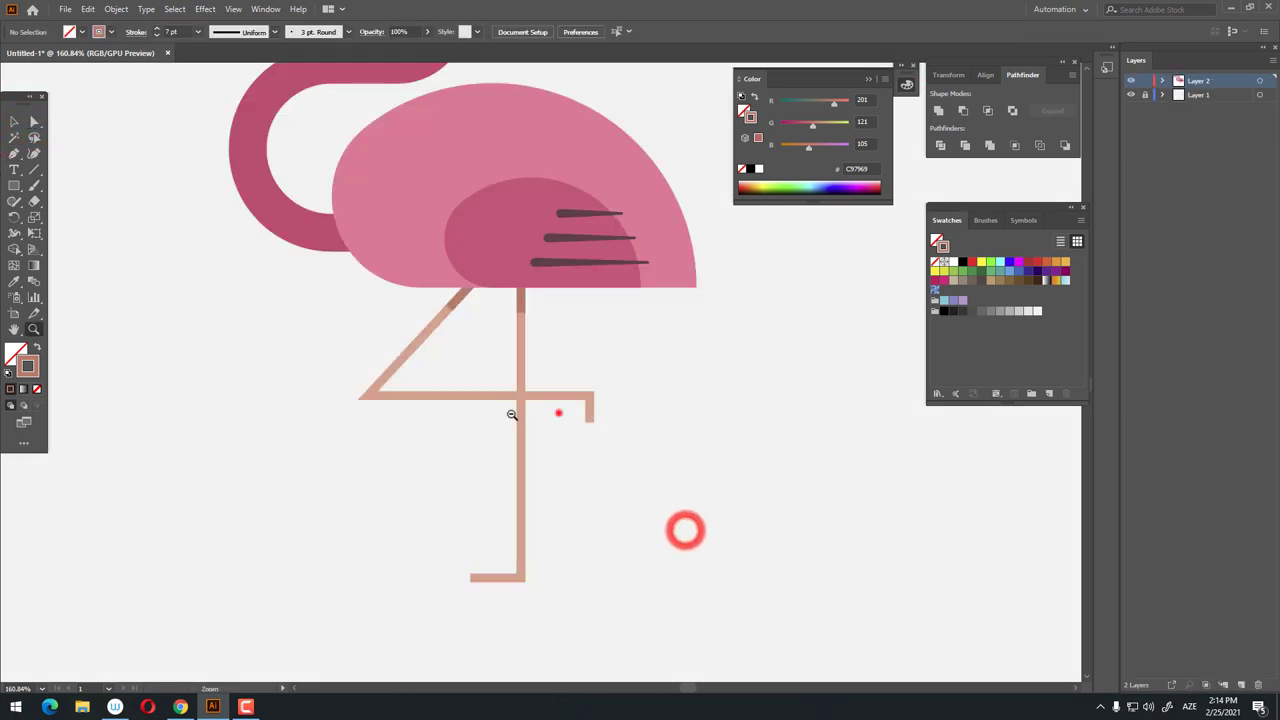
key("ctrl+0")
left_click_drag(390, 455, 414, 531)
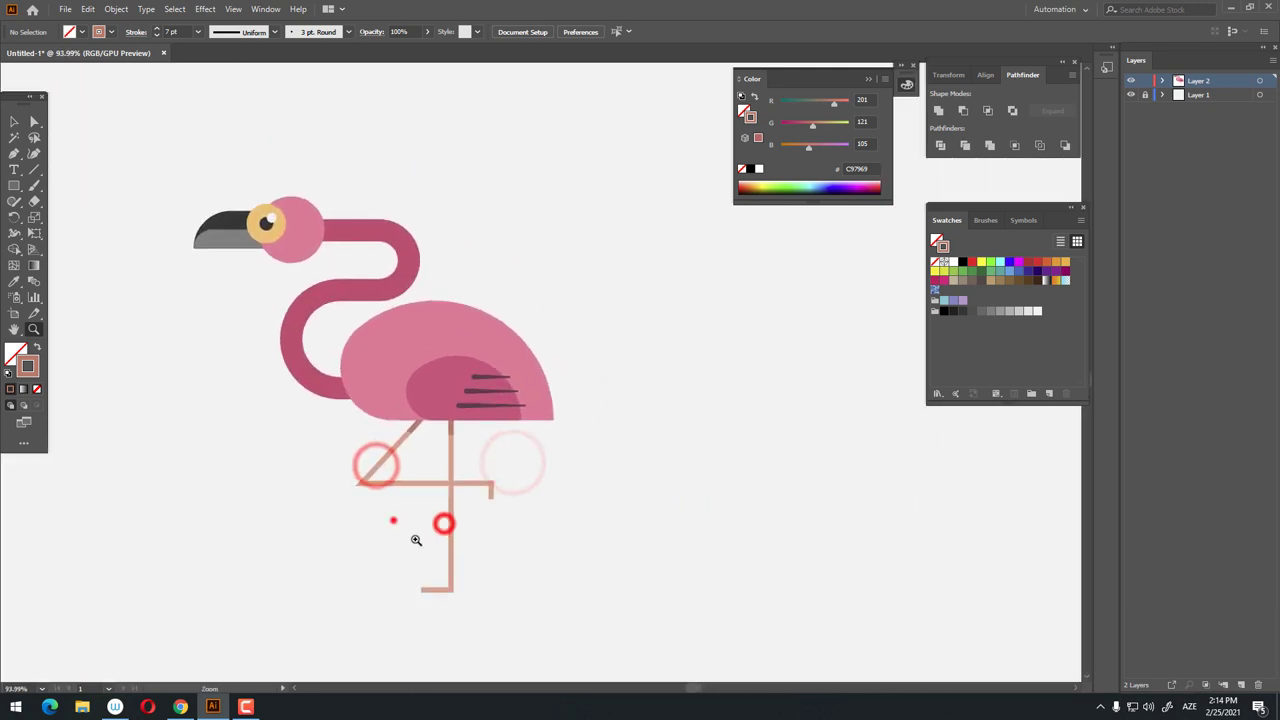
Give the bent leg the joint's darker colour using the Eyedropper
left_click(10, 121)
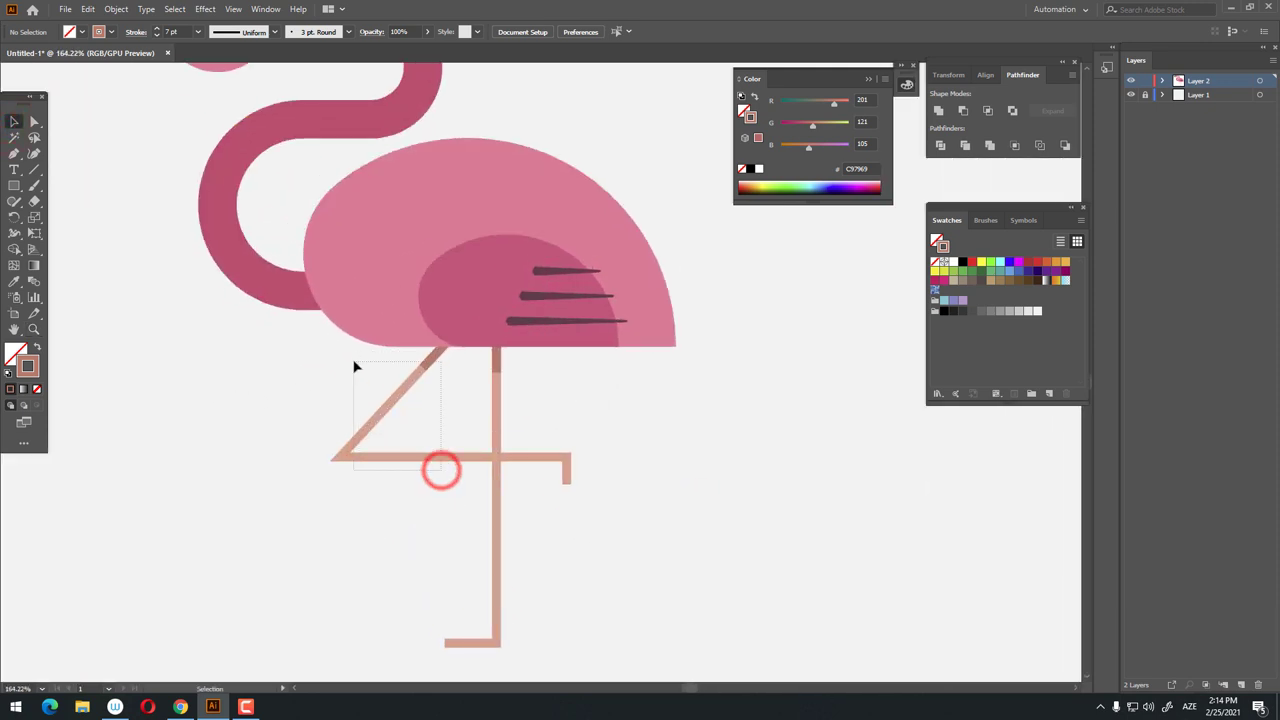
left_click_drag(354, 367, 355, 368)
left_click(424, 519)
left_click(377, 411)
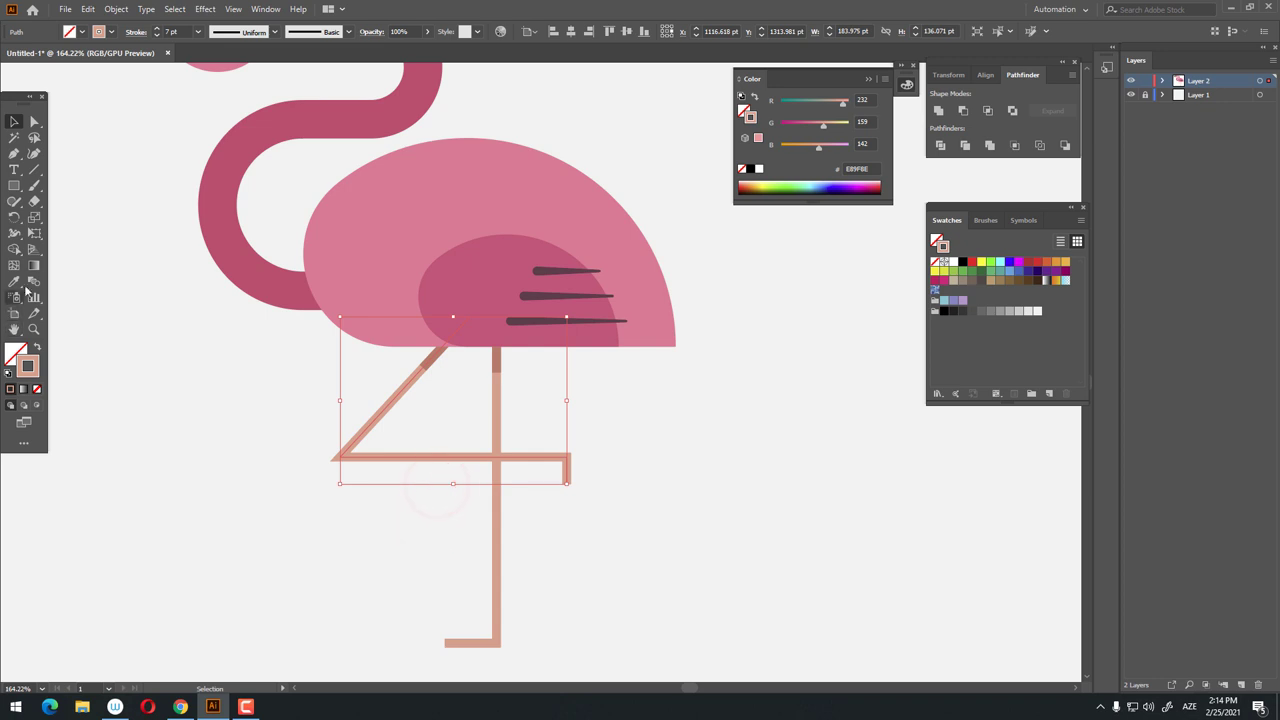
left_click(426, 364)
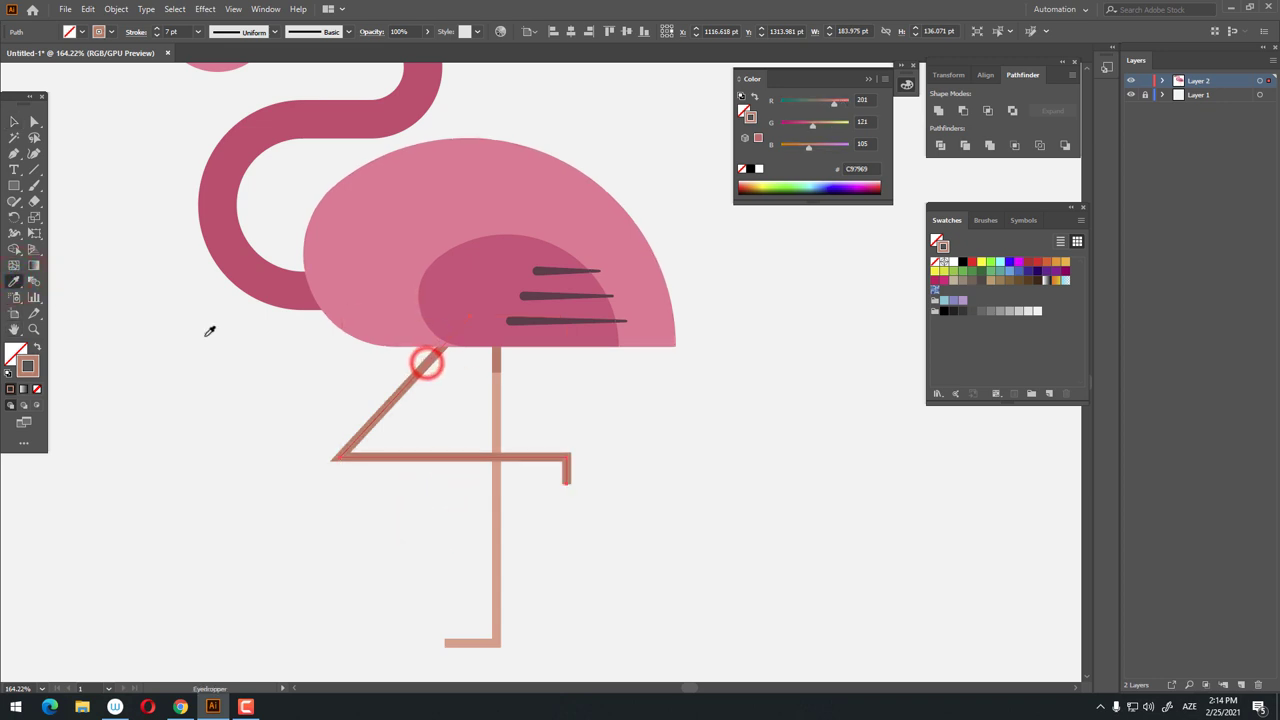
left_click(14, 121)
left_click(204, 332)
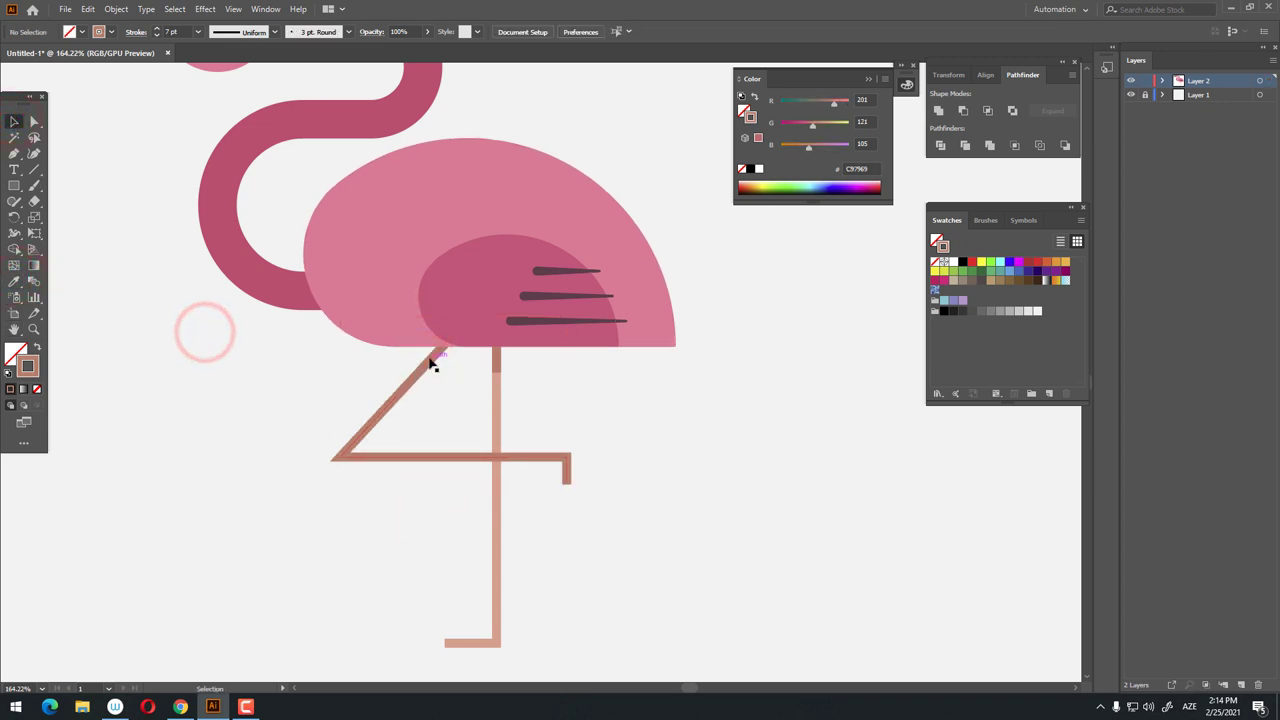
Darken the leg-body joint piece to #AA5D50, then reselect the bent leg for arranging
left_click(430, 360)
double_click(26, 368)
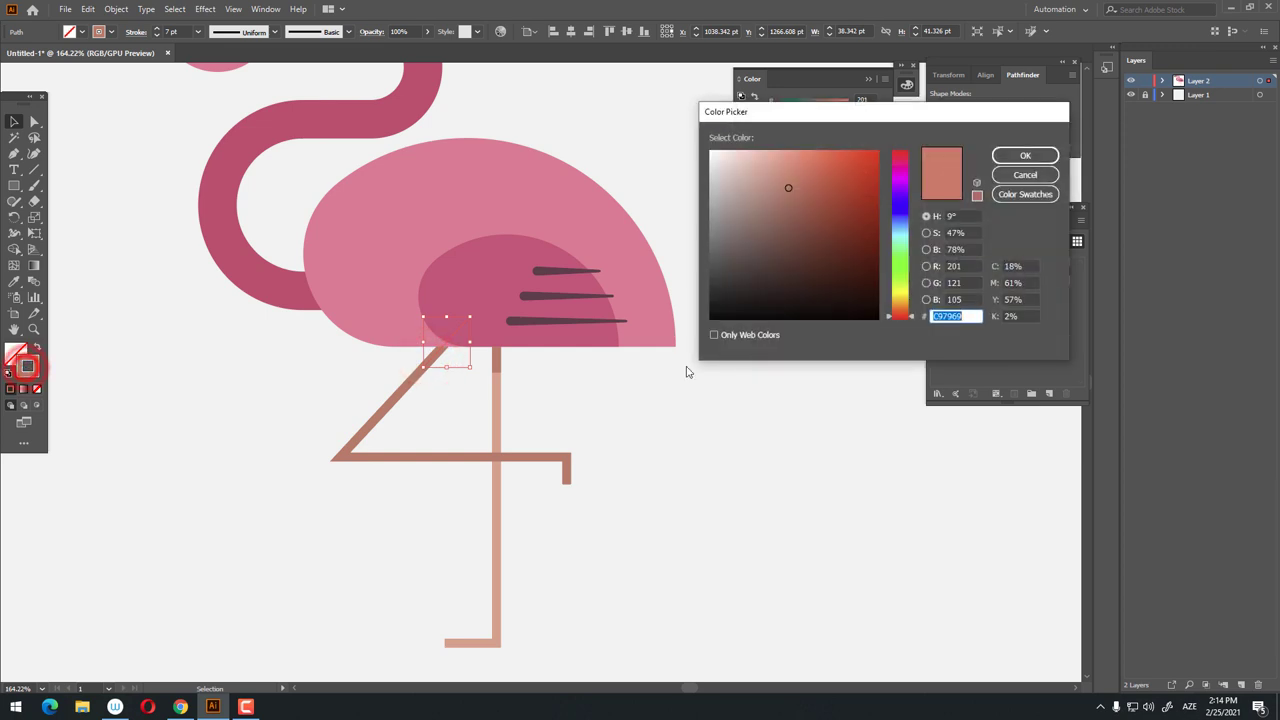
left_click(1050, 156)
left_click(640, 526)
left_click_drag(449, 506, 420, 400)
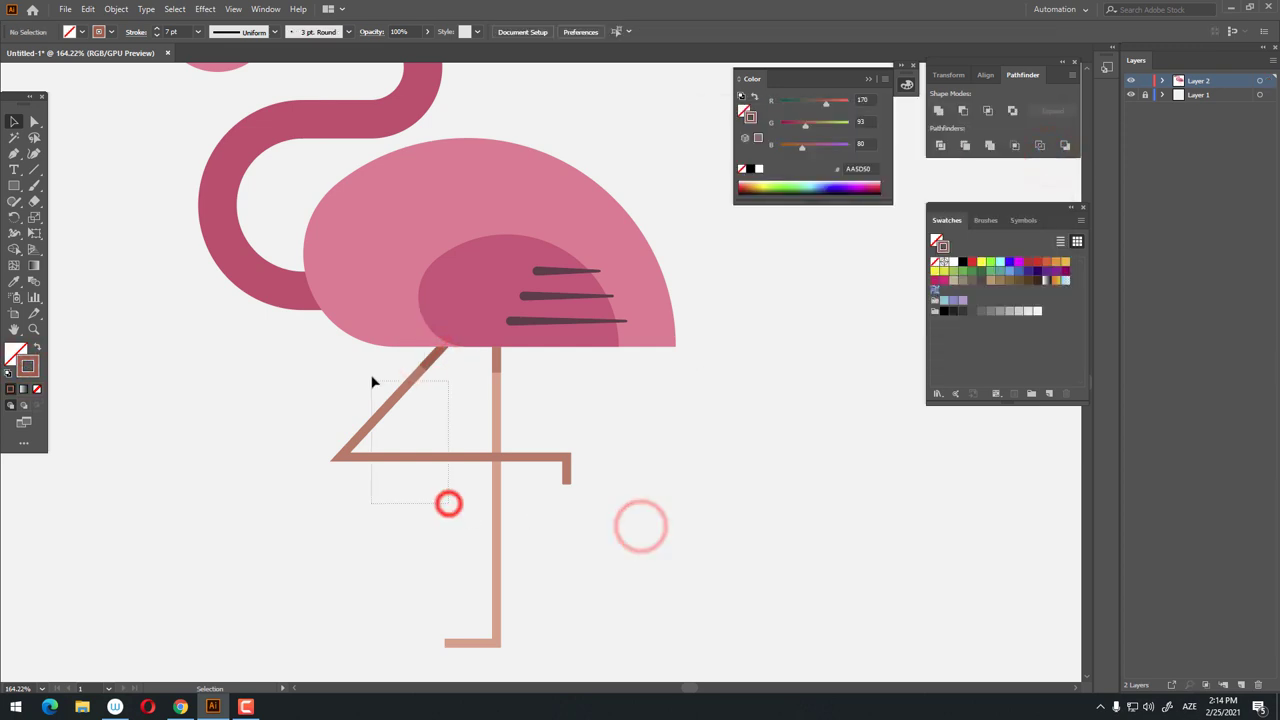
right_click(419, 399)
Send the bent leg to the back and expand the legs' fill and stroke into shapes
left_click(651, 646)
key("z")
mouse_move(614, 491)
left_mouse_down()
mouse_move(540, 499)
mouse_move(543, 443)
mouse_move(449, 451)
mouse_move(577, 457)
mouse_move(636, 576)
mouse_move(330, 380)
left_mouse_up()
key("v")
left_click(116, 9)
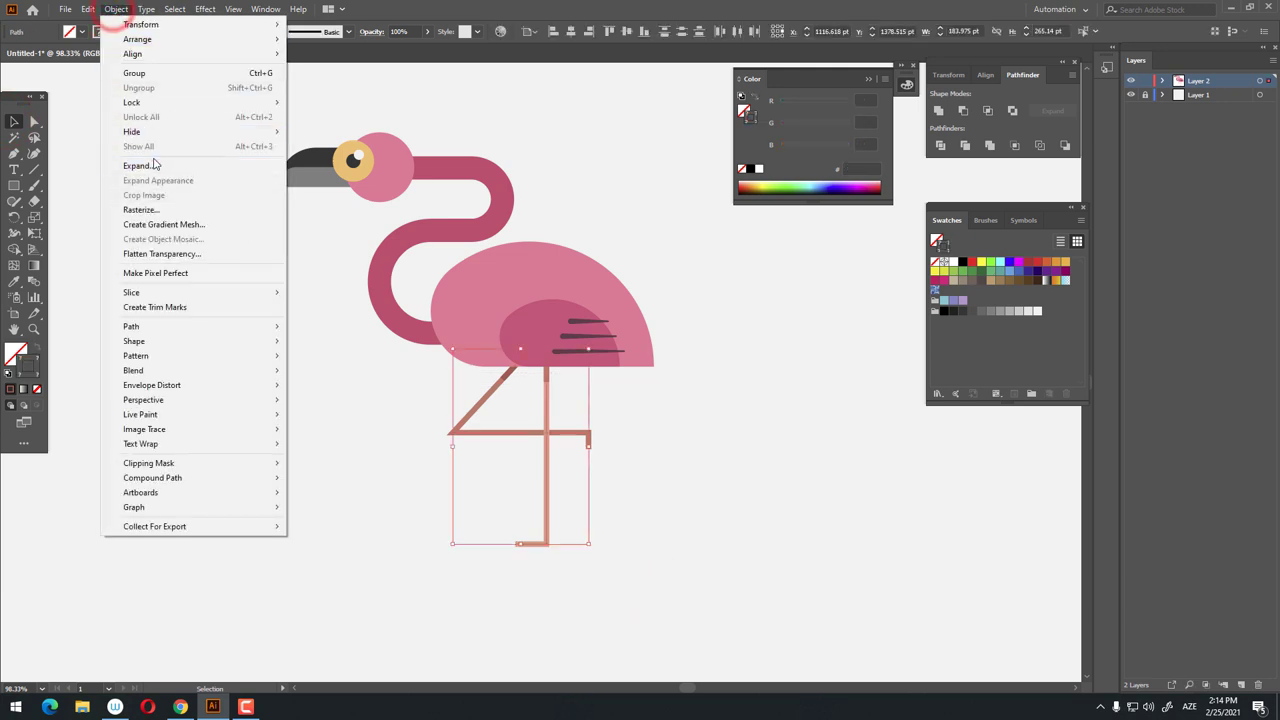
left_click(153, 161)
left_click(591, 403)
left_click(846, 577)
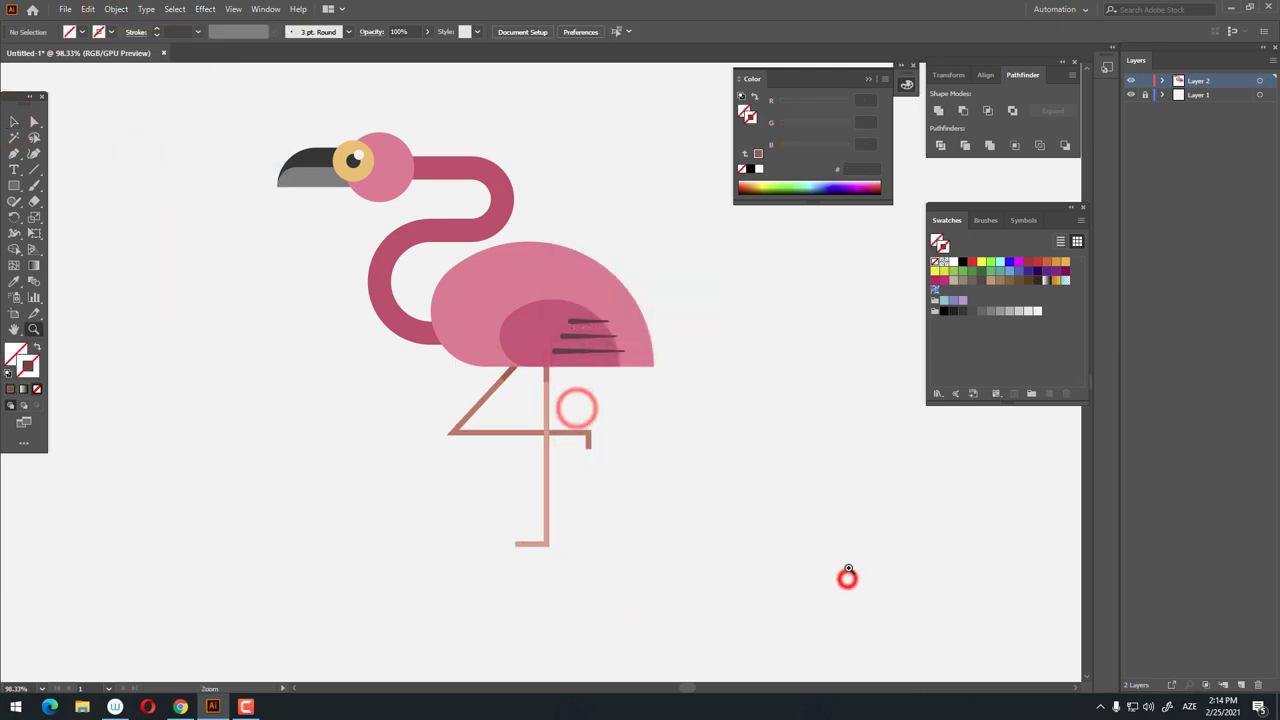
Expand the curving neck stroke into a solid filled shape with Object > Expand
key("z")
left_click_drag(714, 534, 611, 566)
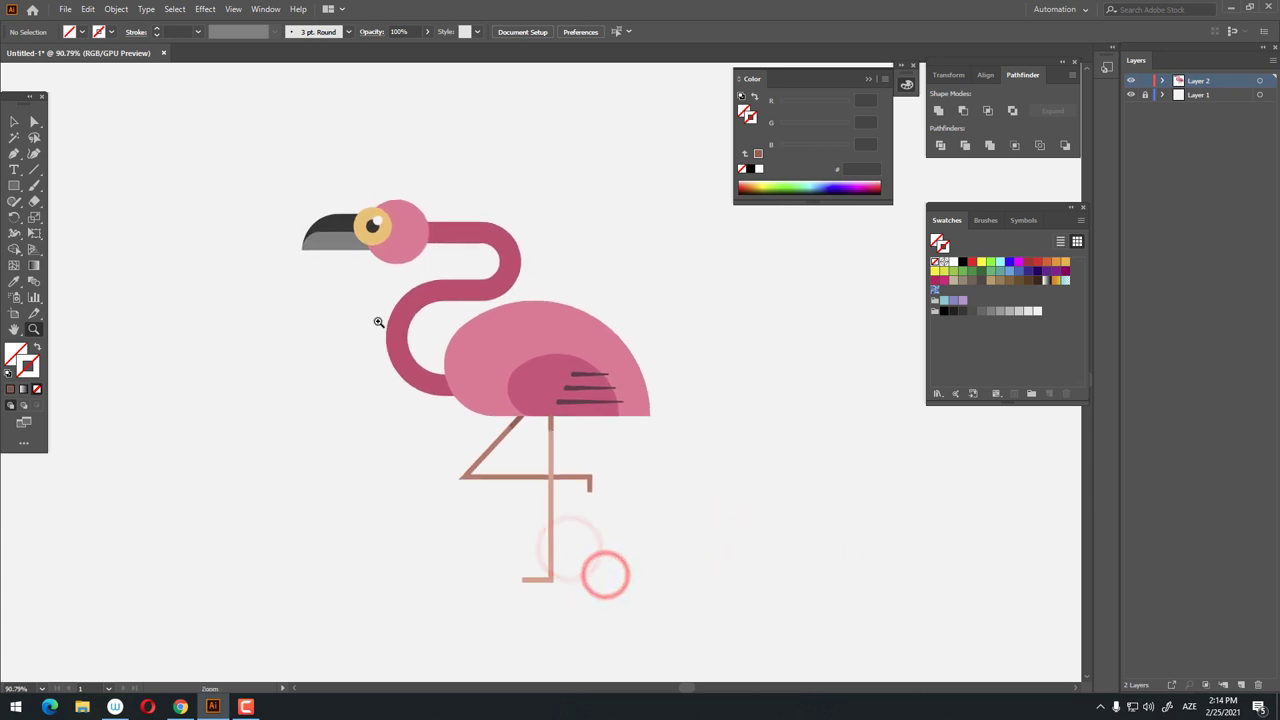
left_click_drag(377, 330, 362, 412)
left_click(10, 118)
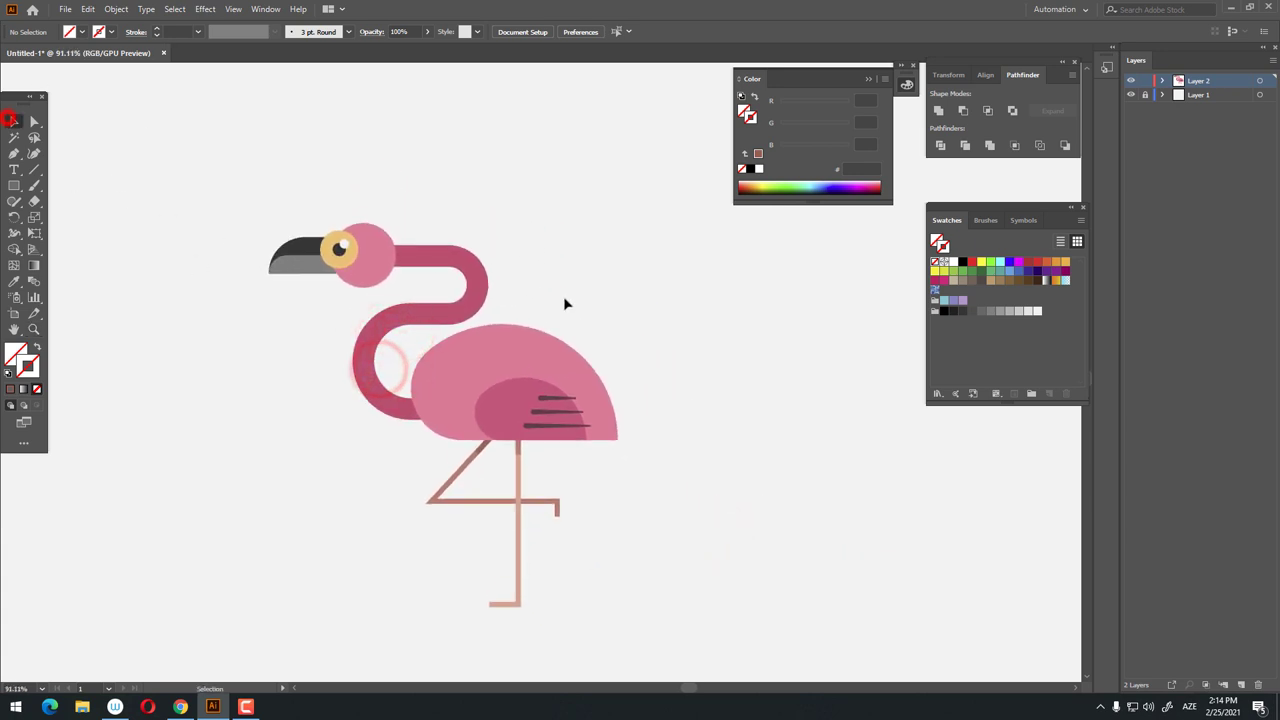
left_click(514, 259)
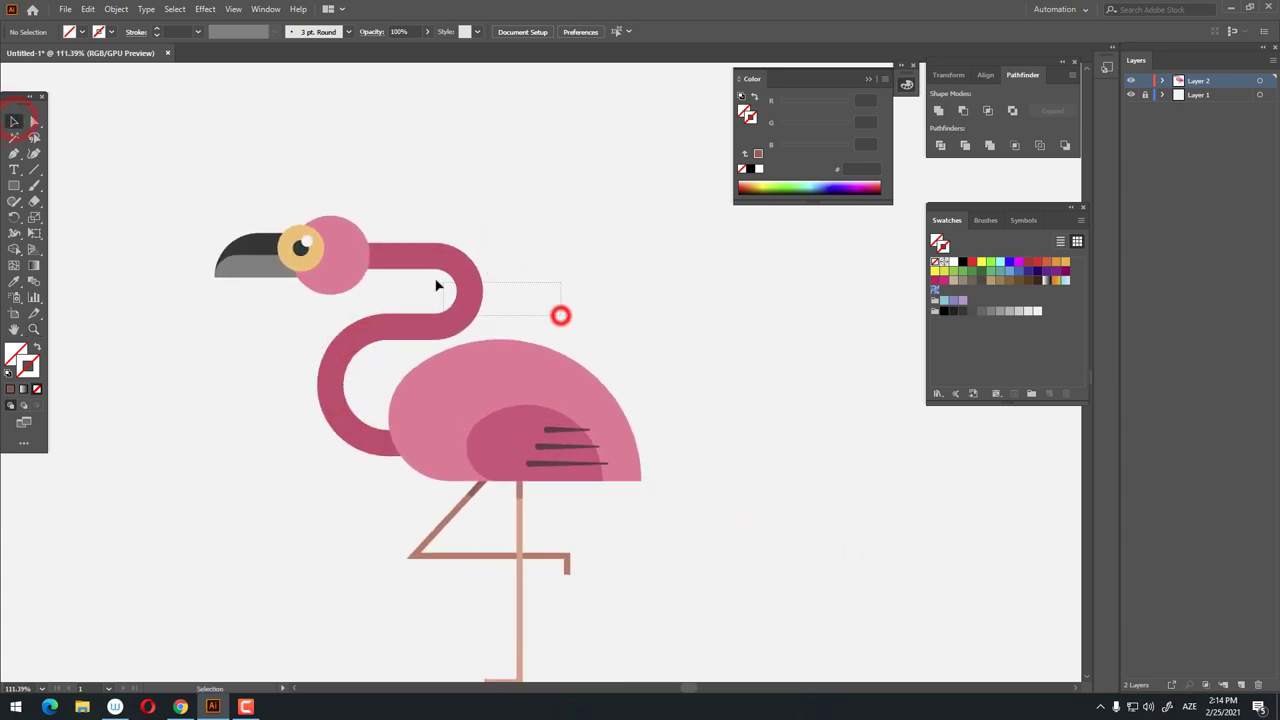
left_click_drag(436, 286, 562, 292)
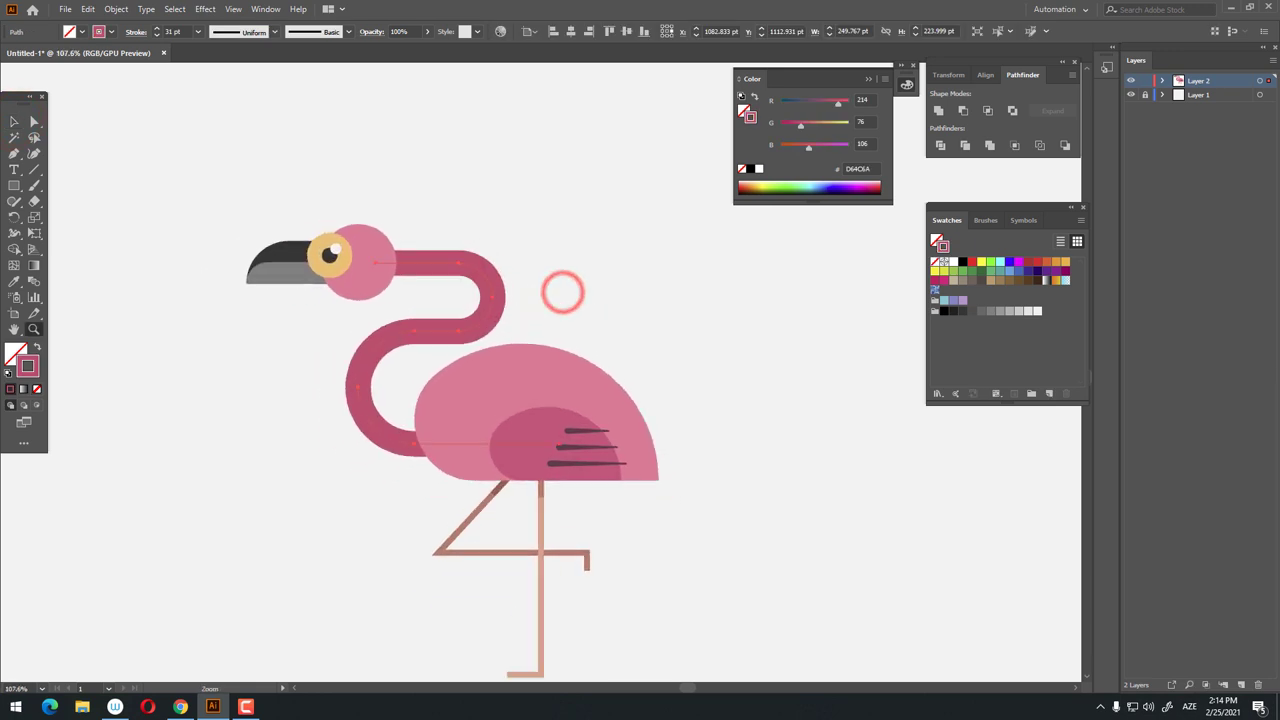
left_click(116, 9)
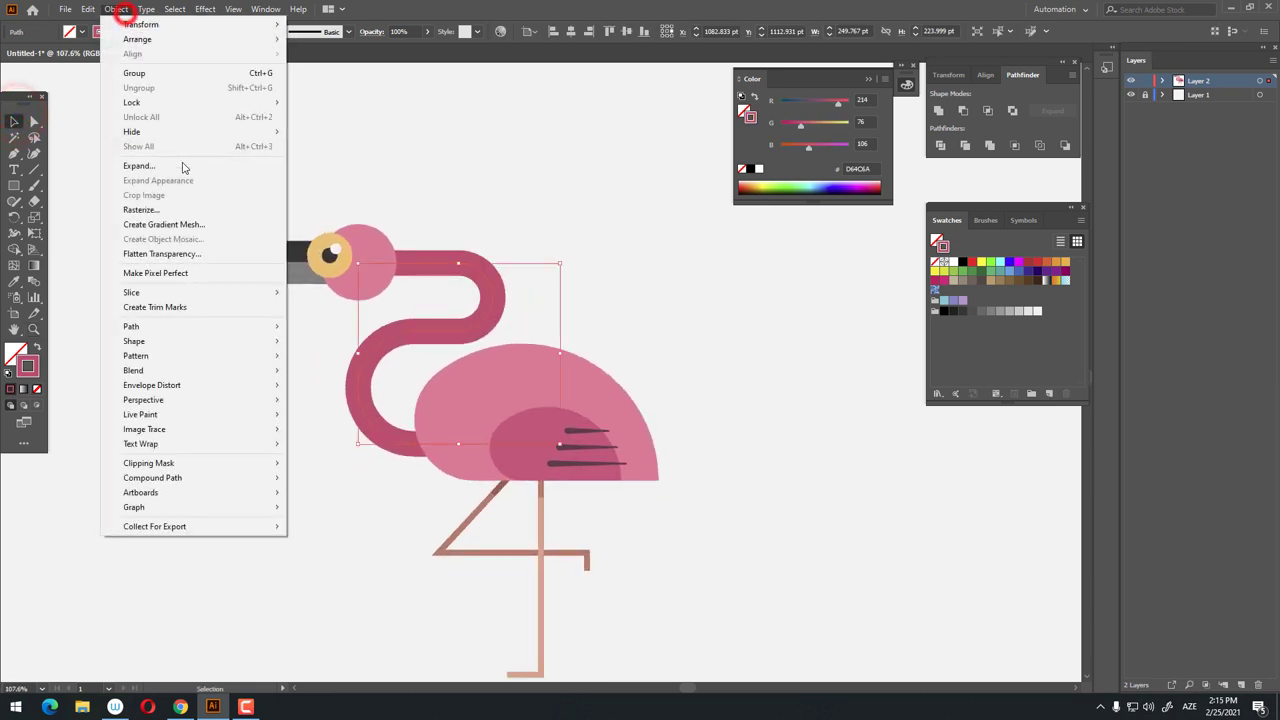
left_click(168, 165)
left_click(607, 405)
left_click(588, 283)
Draw a wide oval under the flamingo's foot and send it backward behind the leg
key("z")
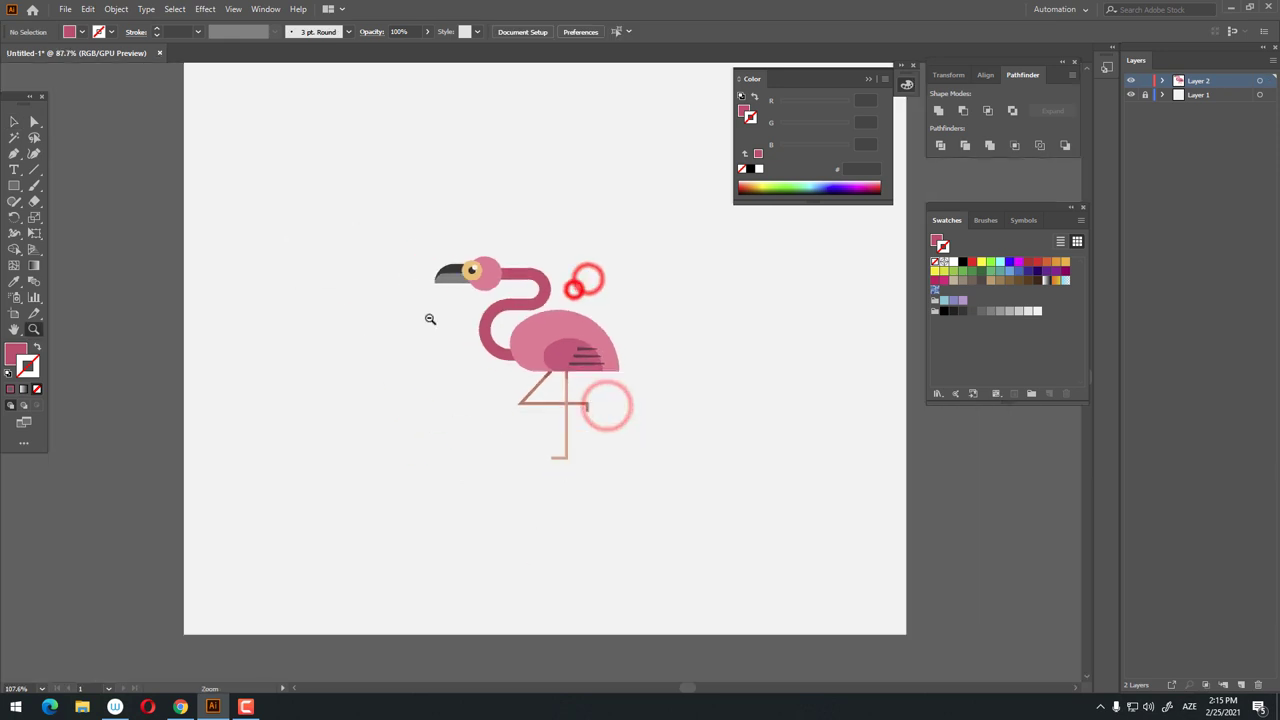
mouse_move(428, 314)
left_mouse_down()
mouse_move(644, 416)
mouse_move(586, 400)
left_mouse_up()
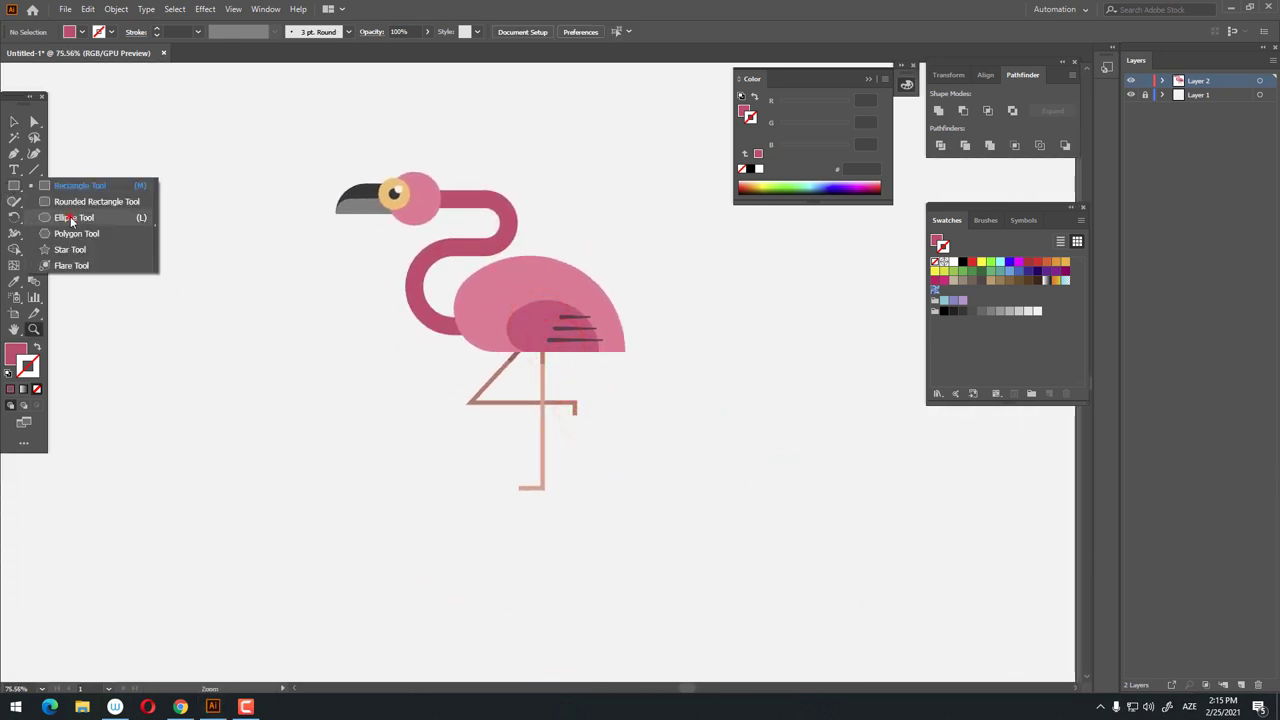
left_click(68, 214)
mouse_move(337, 508)
left_mouse_down()
mouse_move(588, 553)
mouse_move(625, 545)
mouse_move(580, 489)
left_mouse_up()
key("v")
right_click(580, 489)
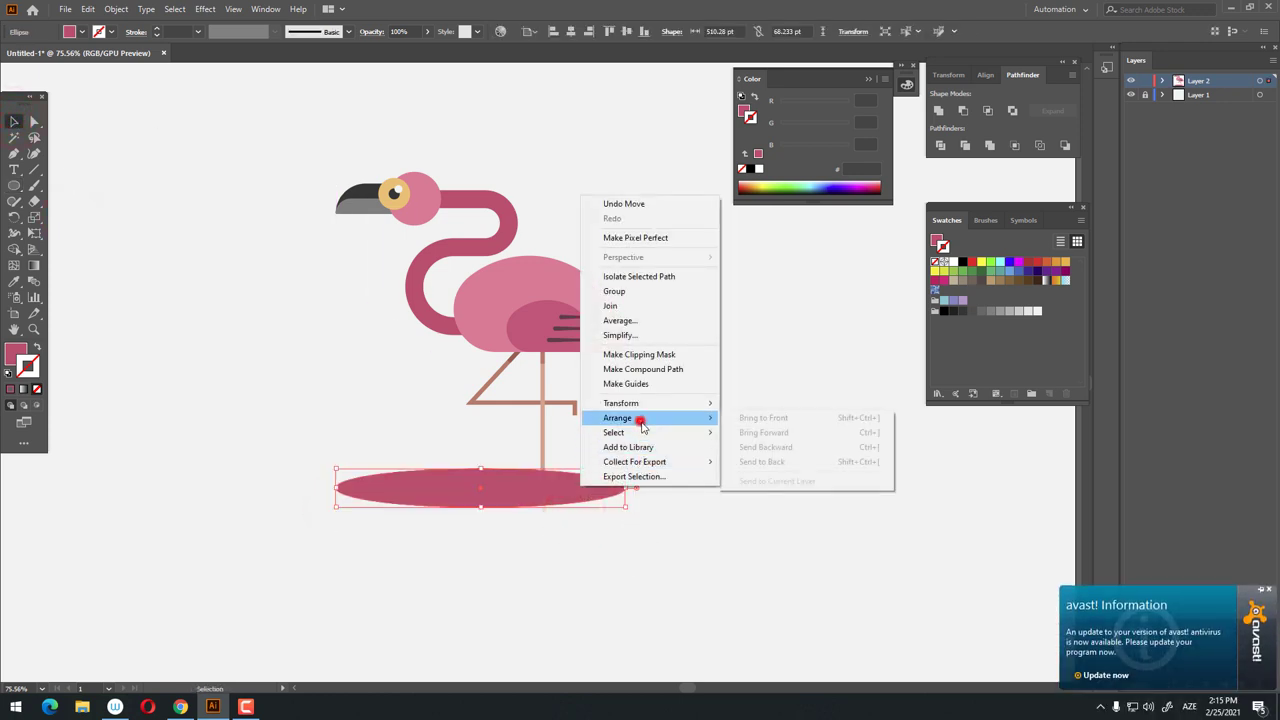
left_click(798, 464)
left_click(1268, 591)
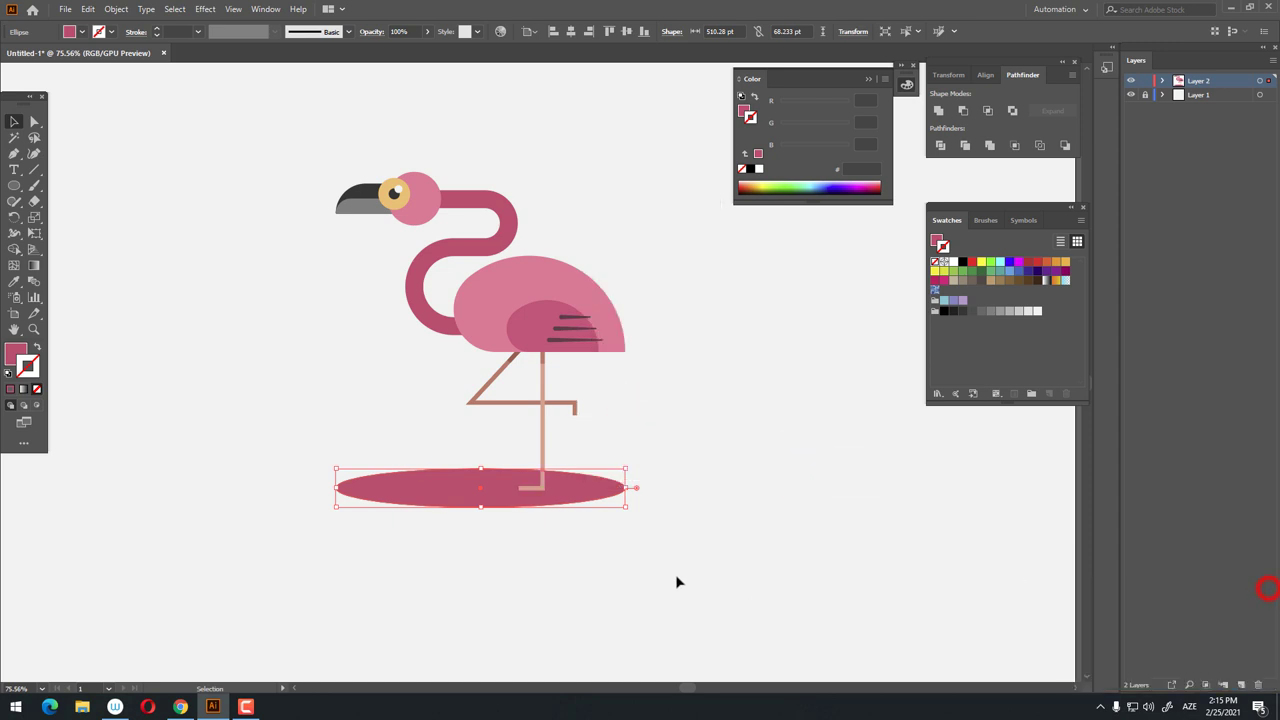
Give the oval a black fill, no stroke and 10% opacity
left_click(962, 262)
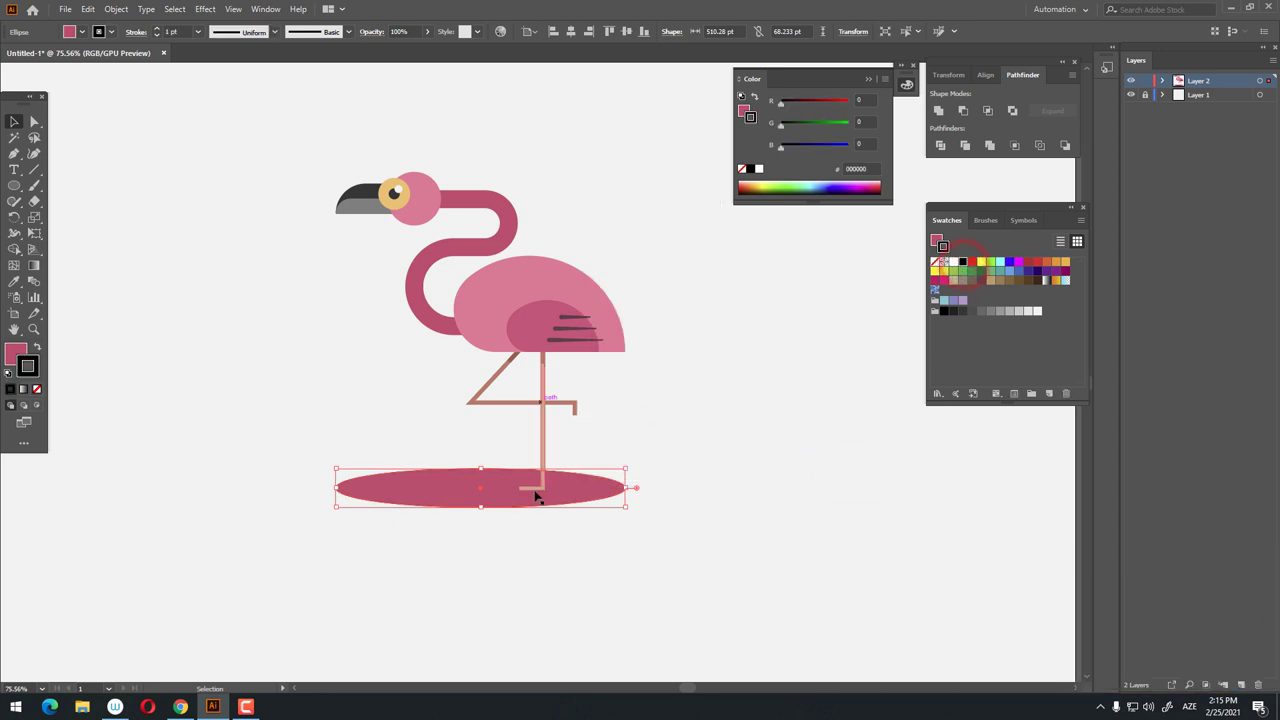
left_click(36, 347)
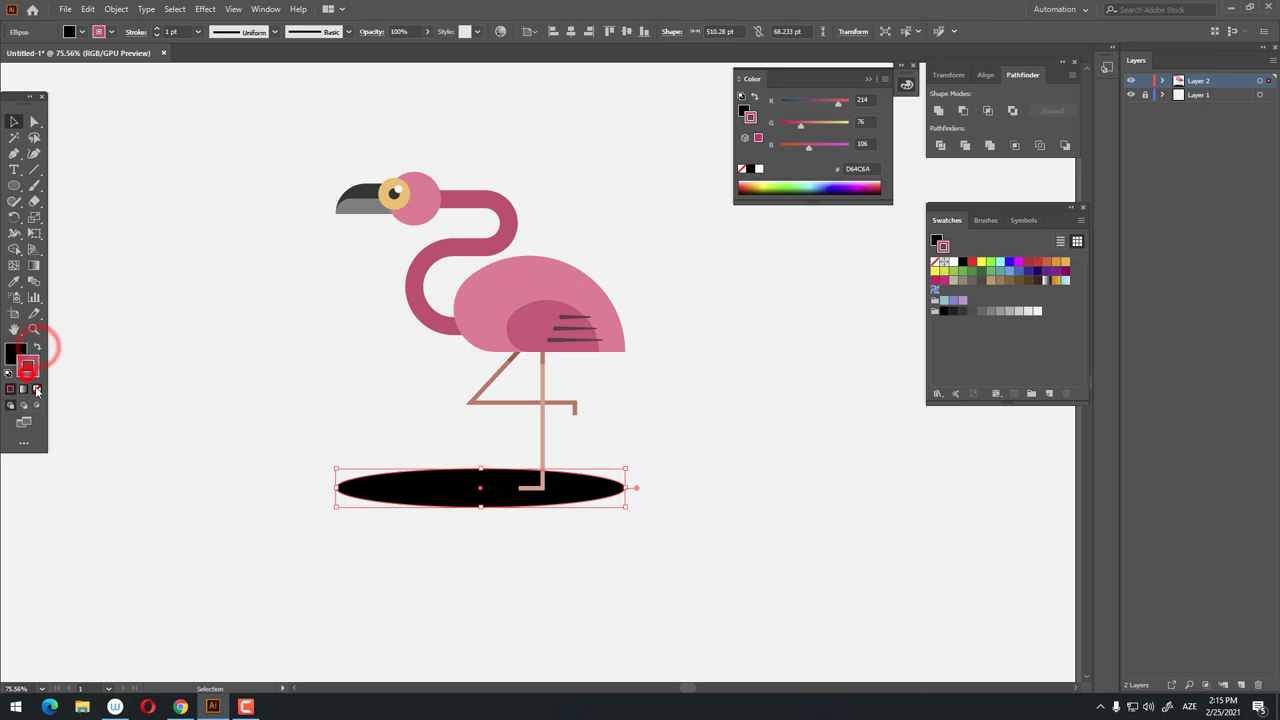
left_click(37, 390)
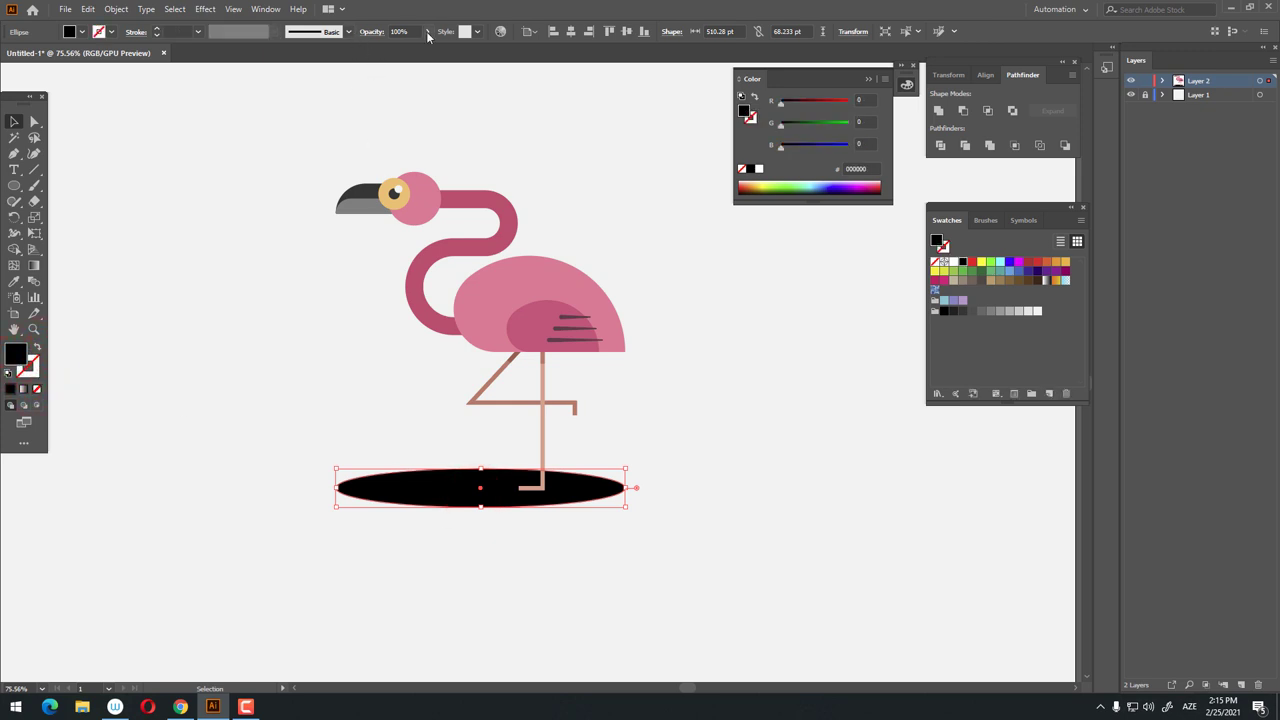
left_click_drag(382, 57, 381, 57)
left_click(700, 477)
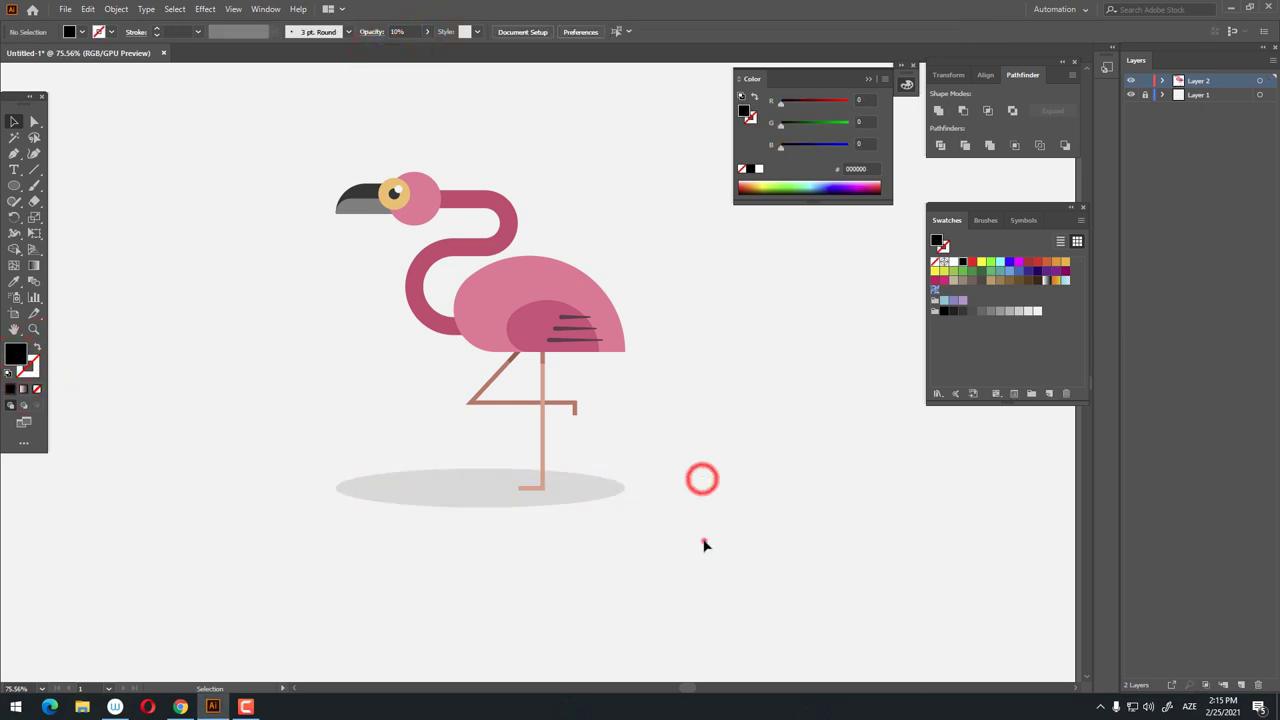
left_click_drag(703, 537, 509, 394)
Group the flamingo with its oval shadow and align the group, then collapse the Color panel
right_click(557, 343)
left_click(610, 436)
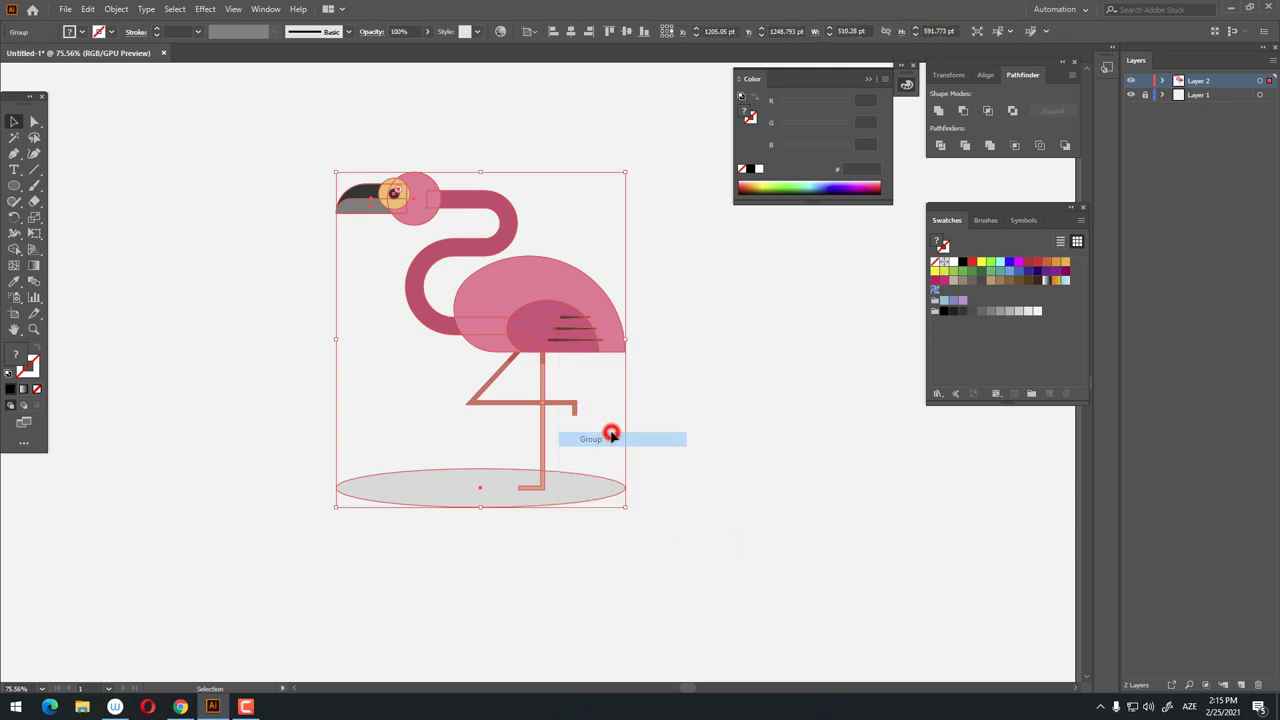
left_click(572, 31)
left_click(630, 31)
left_click(791, 503)
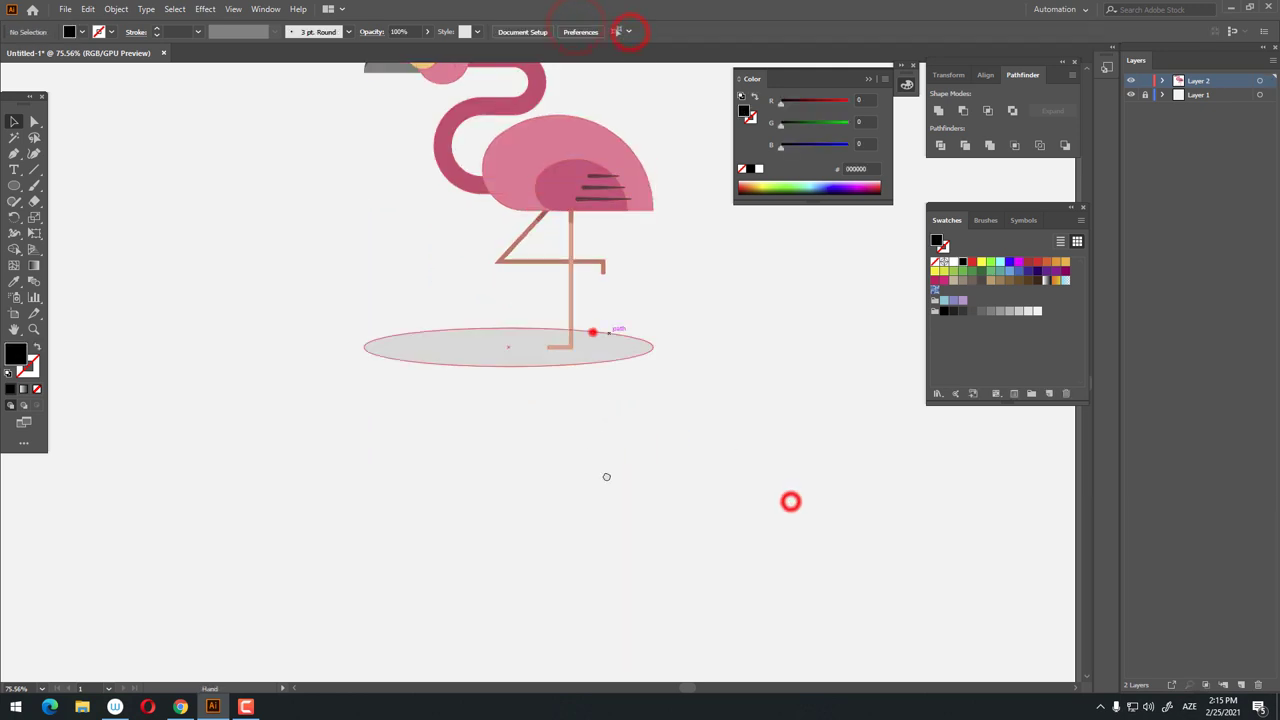
key("z")
left_click_drag(606, 474, 606, 476)
left_click(868, 77)
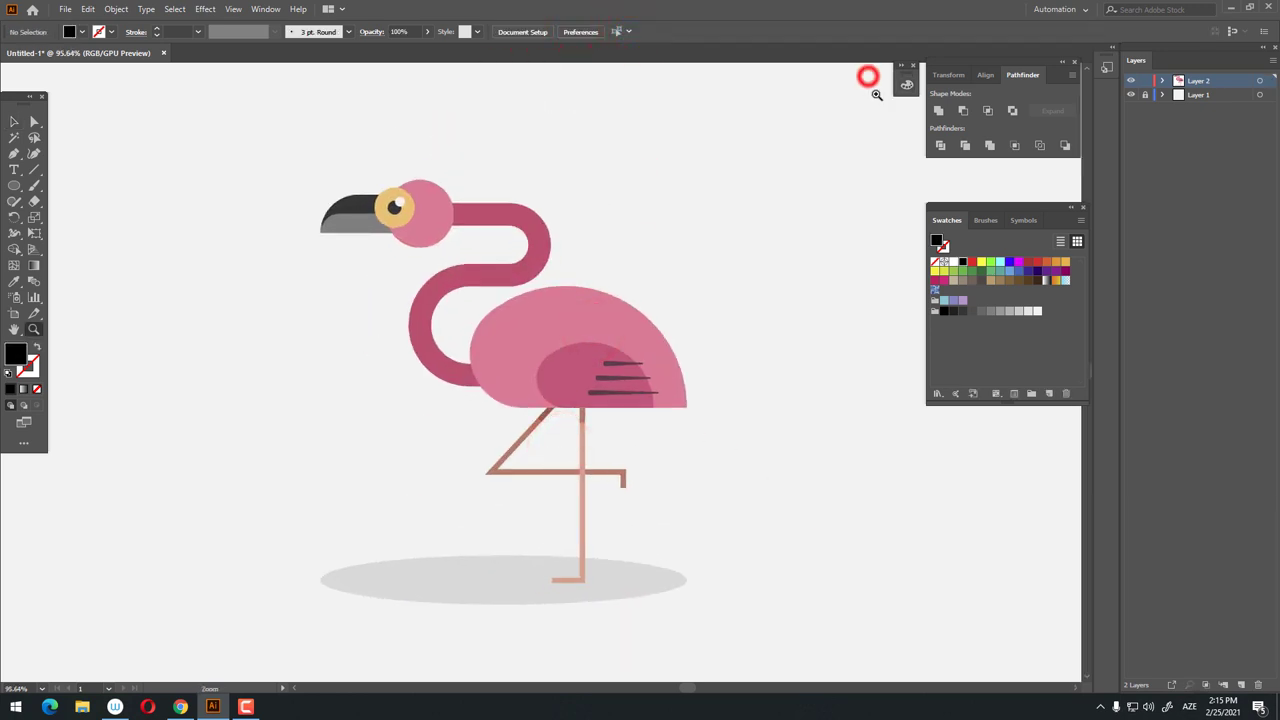